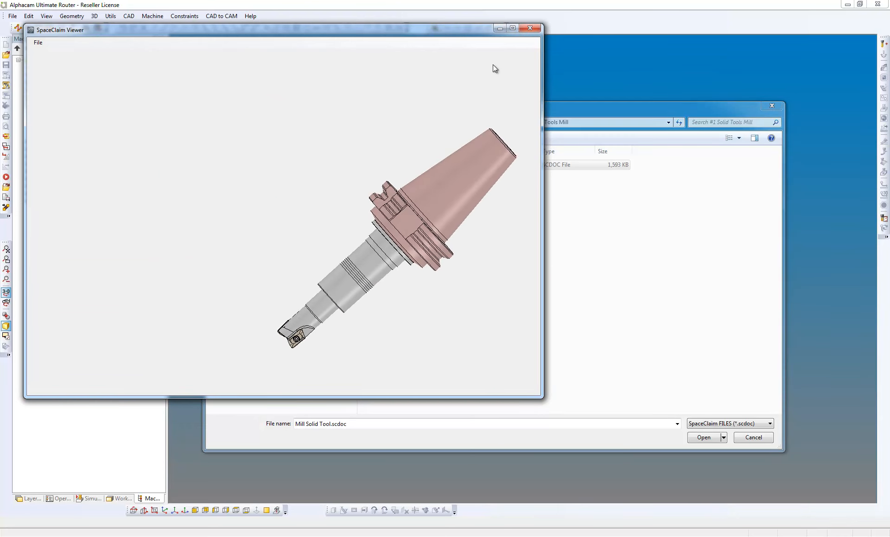
Close the SpaceClaim preview and import the CAD file Mill Solid Tool.scdoc.
click(529, 31)
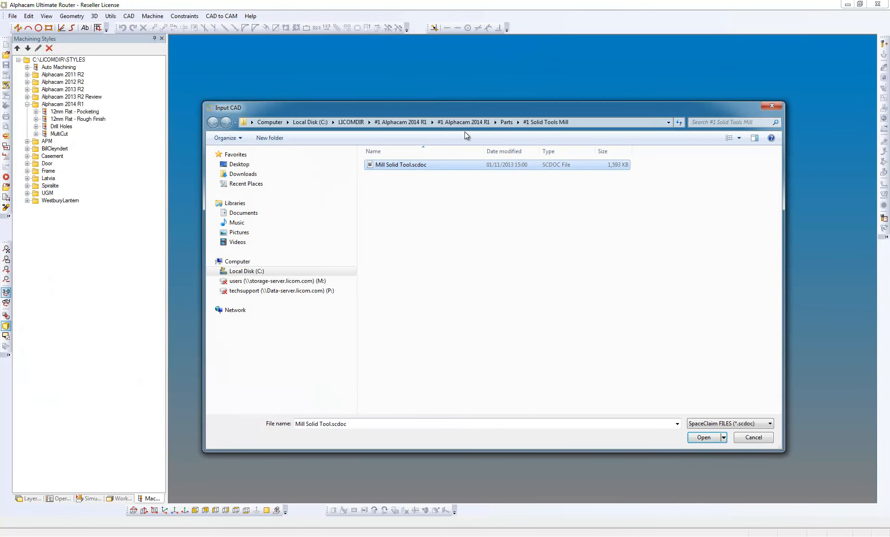
click(700, 437)
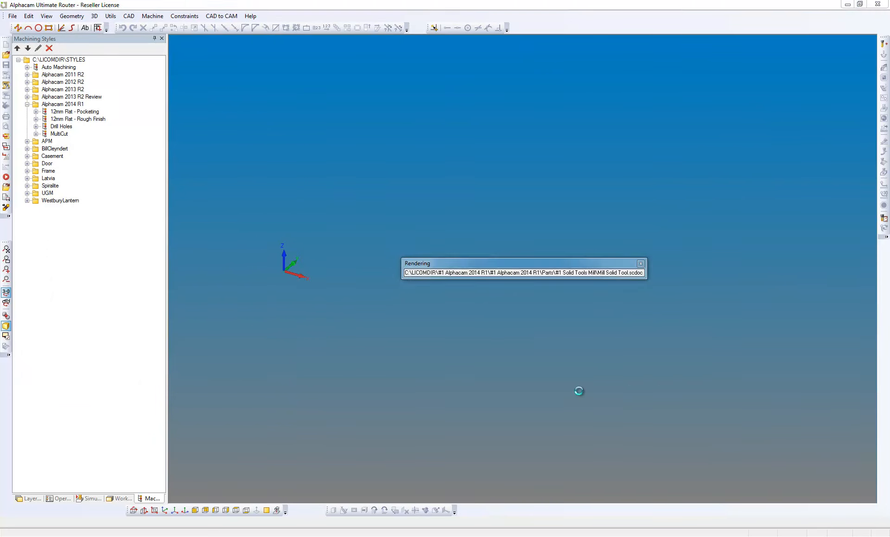
scroll(527, 493, up, 6)
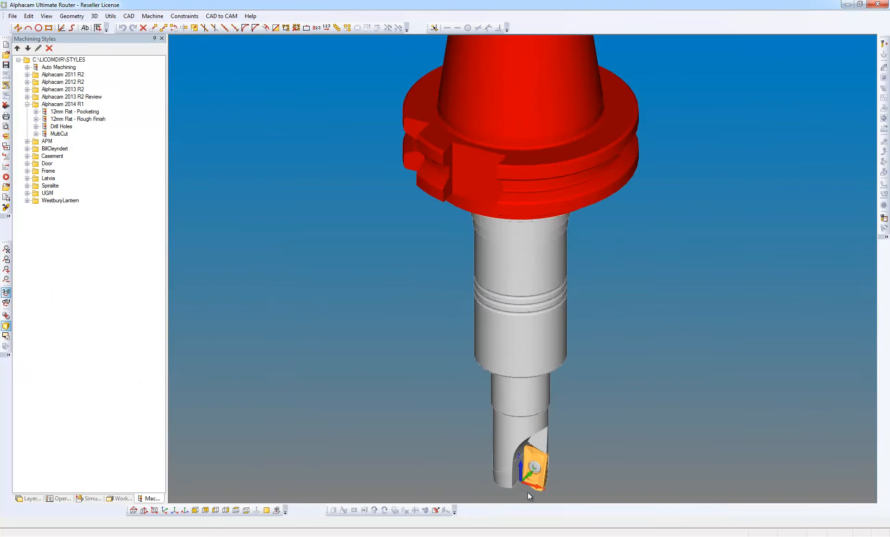
middle_drag(514, 439, 554, 469)
scroll(553, 467, down, 3)
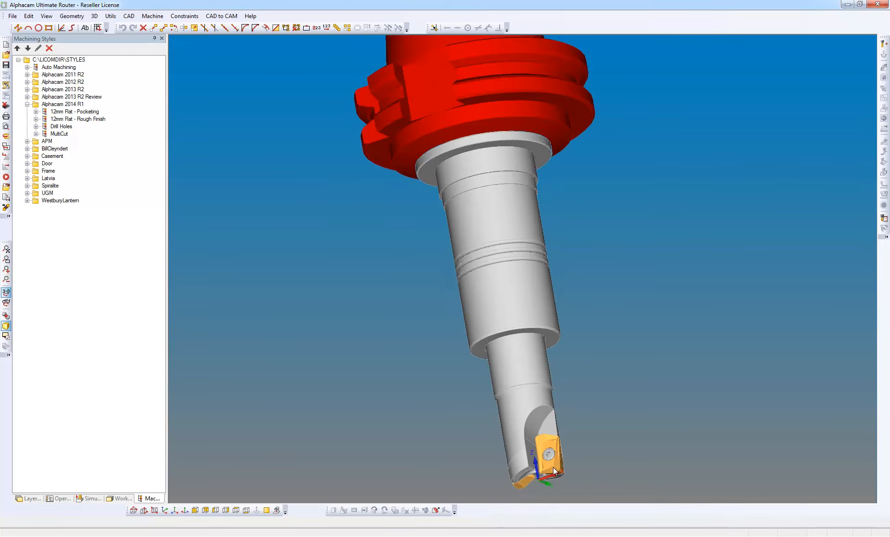
Report the coordinates of the arc centre on the grey holder's collar, where it meets the red flange.
scroll(515, 289, up, 3)
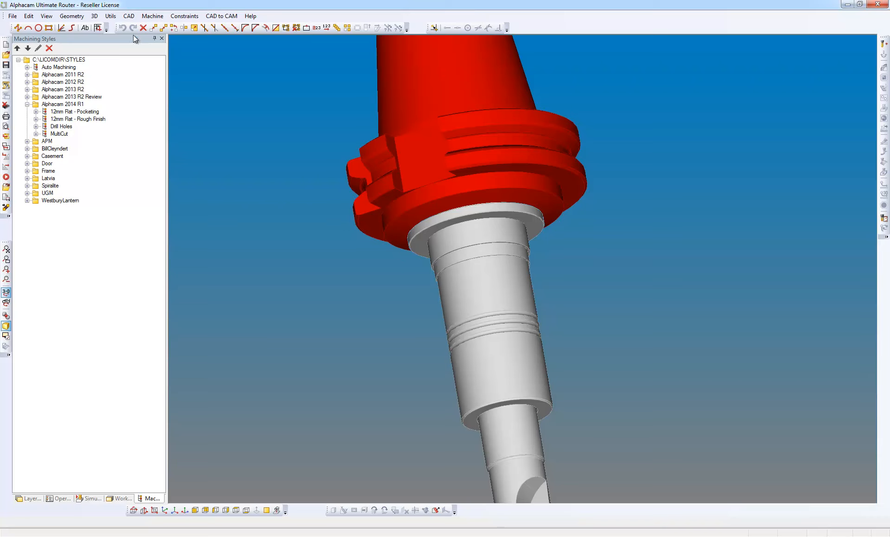
click(114, 19)
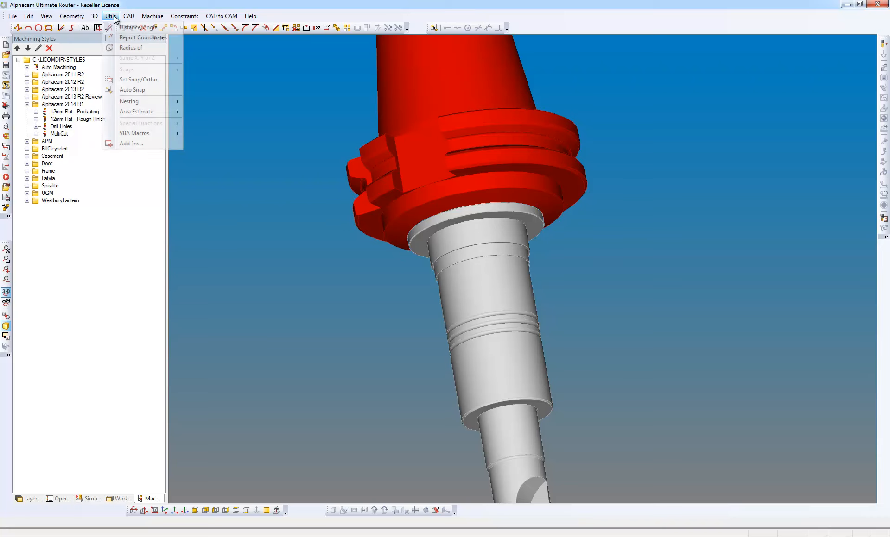
click(129, 38)
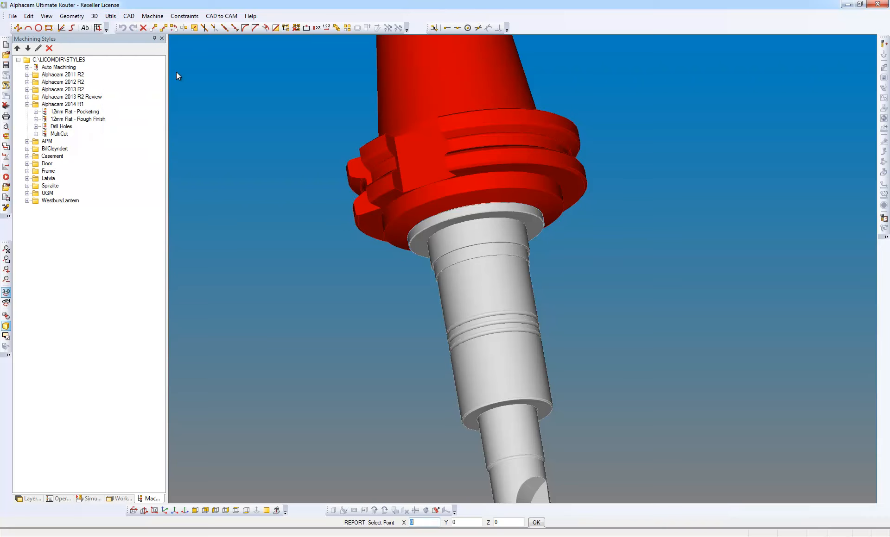
click(468, 28)
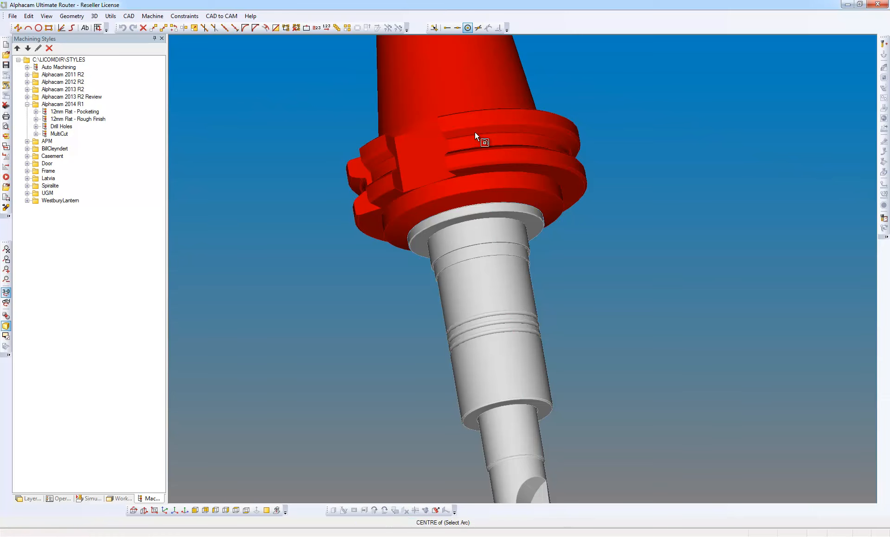
click(471, 208)
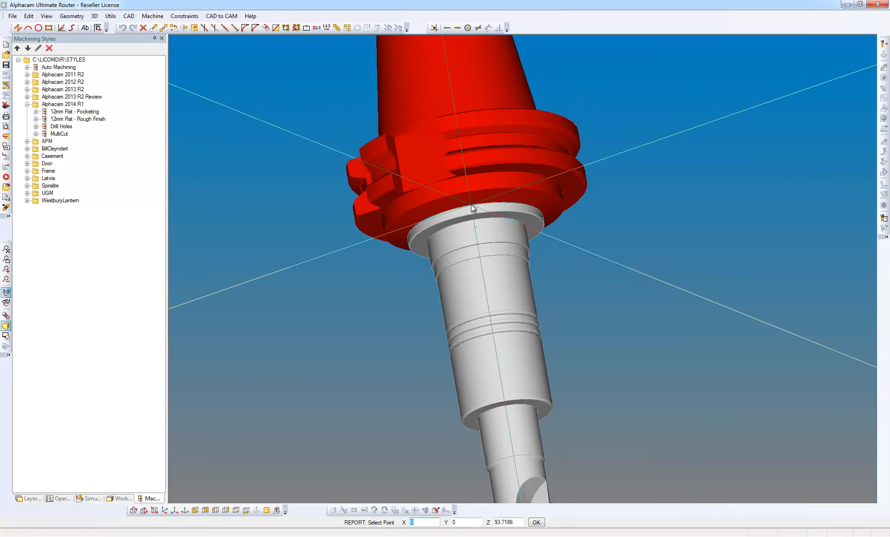
click(491, 524)
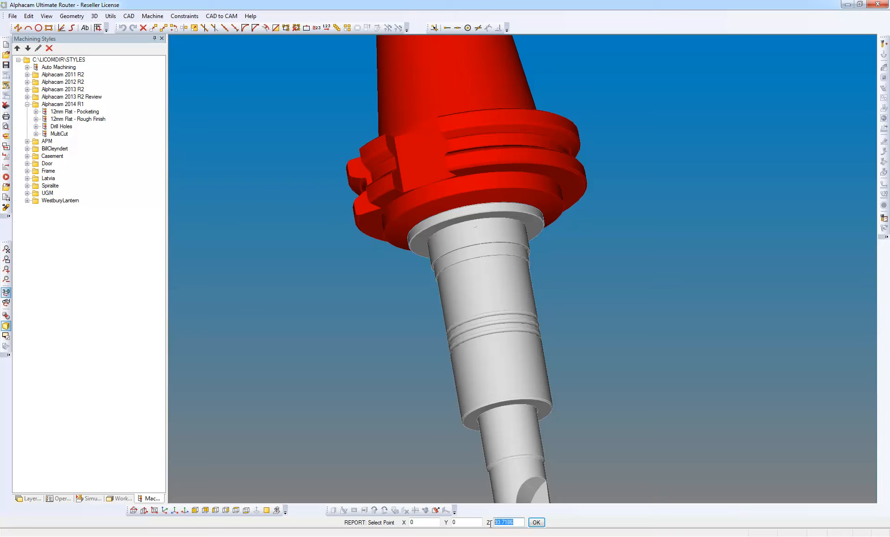
click(521, 523)
Report the coordinates of the arc centre on the red flange's upper edge, below the taper.
click(467, 28)
click(544, 109)
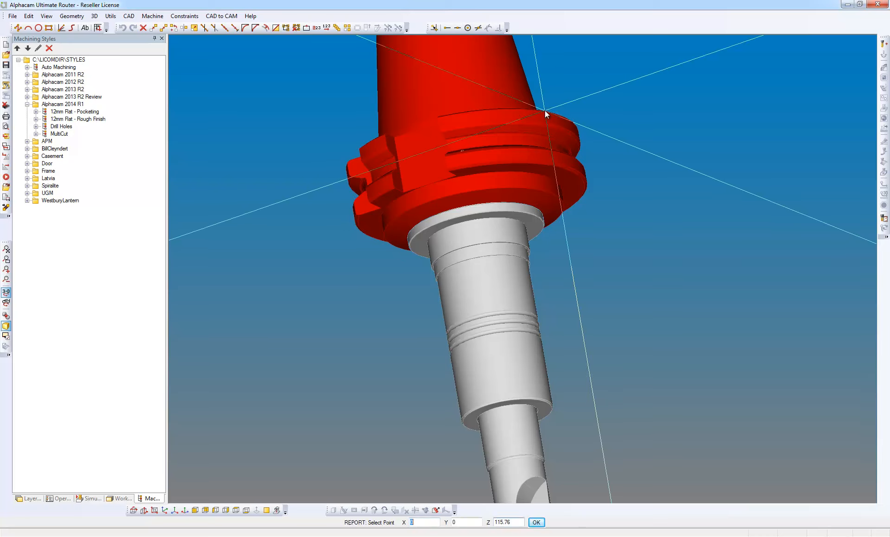
drag(522, 523, 490, 525)
click(520, 525)
key(Escape)
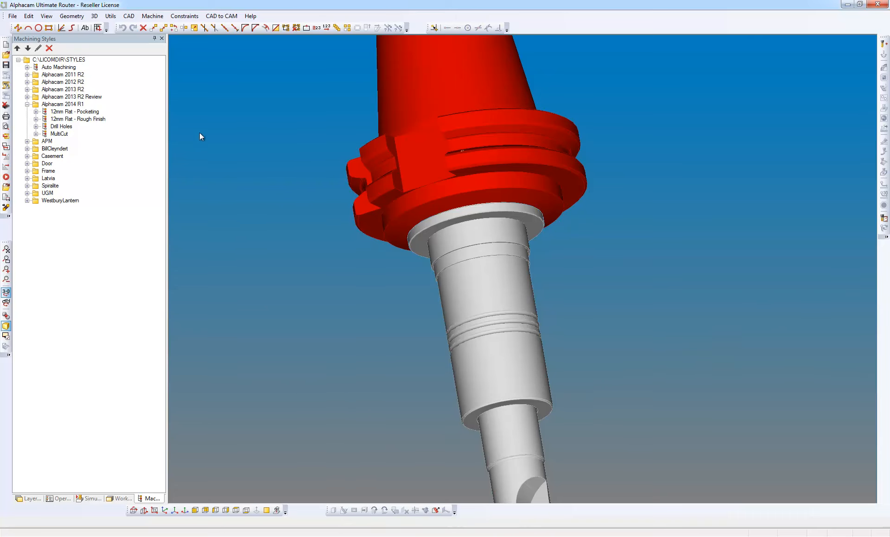
Start defining a new flat end tool with tool number 1 and offset number 1.
click(153, 16)
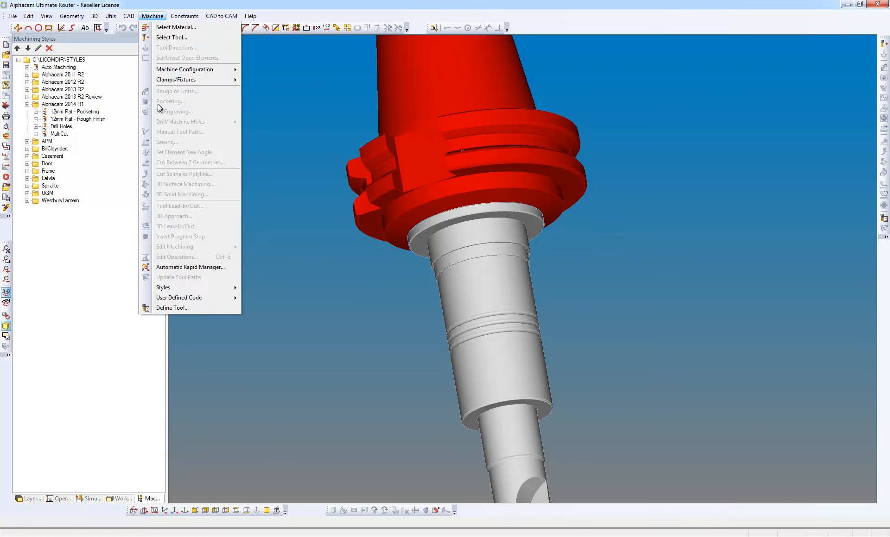
click(216, 307)
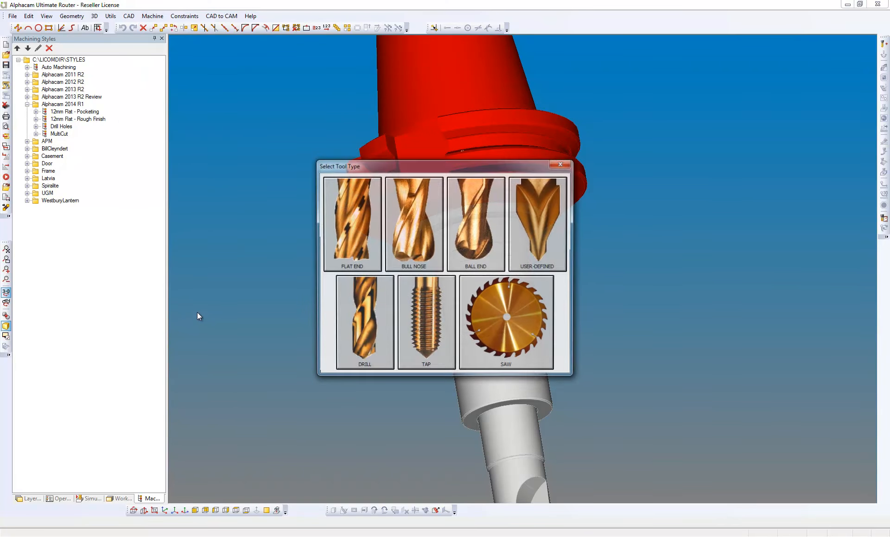
click(349, 212)
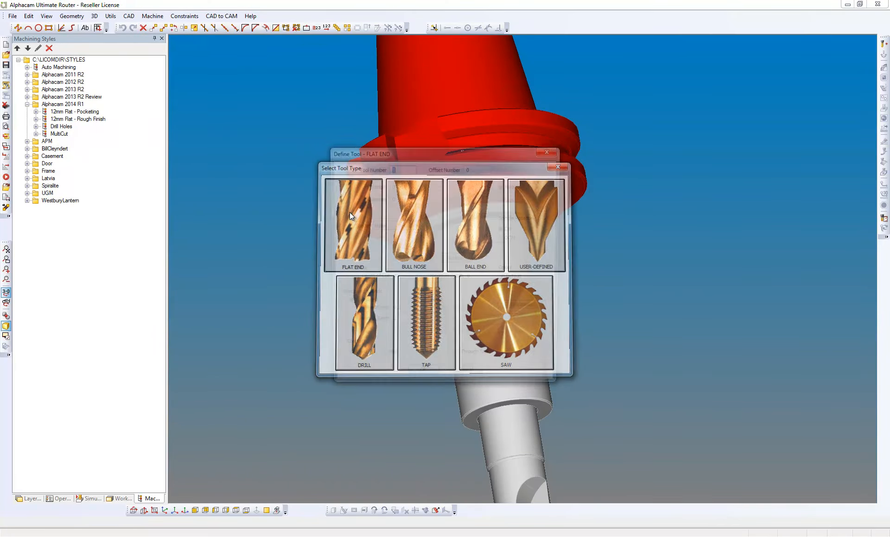
key(Tab)
text(1)
key(Tab)
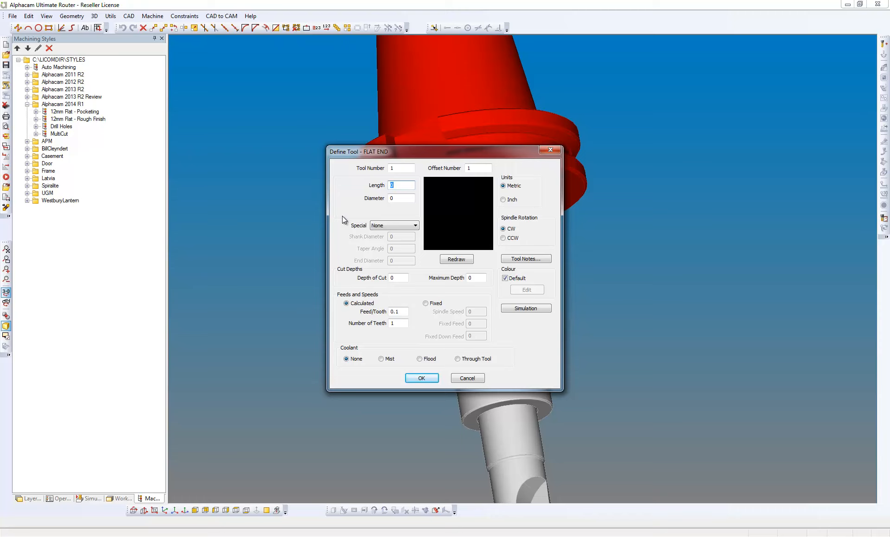
Set the flat end tool's length to 93 and its diameter to 16.
text(9)
key(Tab)
text(16)
key(Tab)
key(Tab)
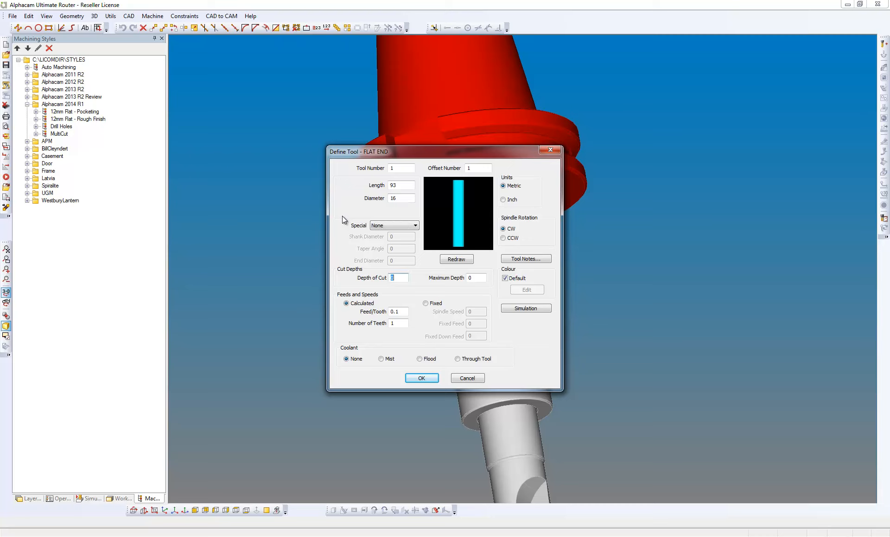
Use fixed feeds and speeds, with spindle speed 5000, fixed feed 5000 and fixed down feed 1000.
click(425, 304)
double_click(473, 312)
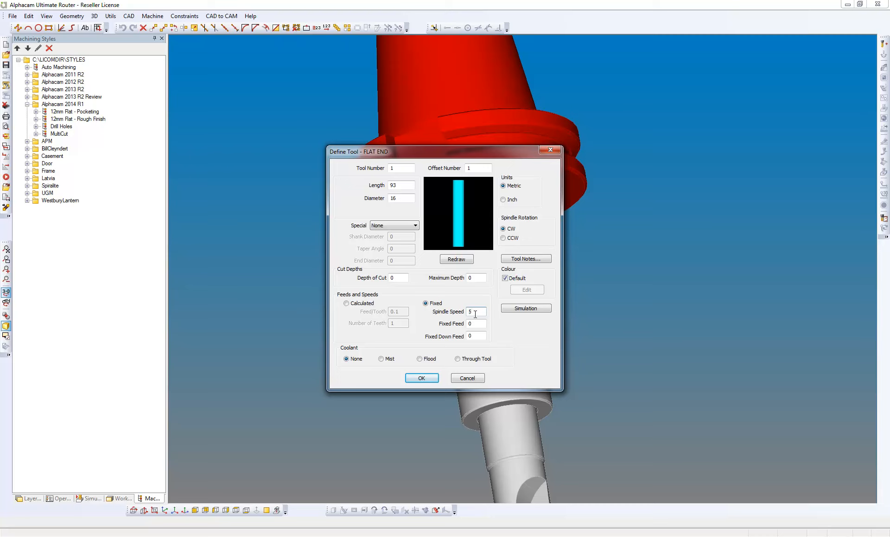
text(5000)
key(Tab)
text(5000)
Enable advanced tooling graphics with a tool tip to gauge line length of 116 and accept the tool definition.
click(547, 309)
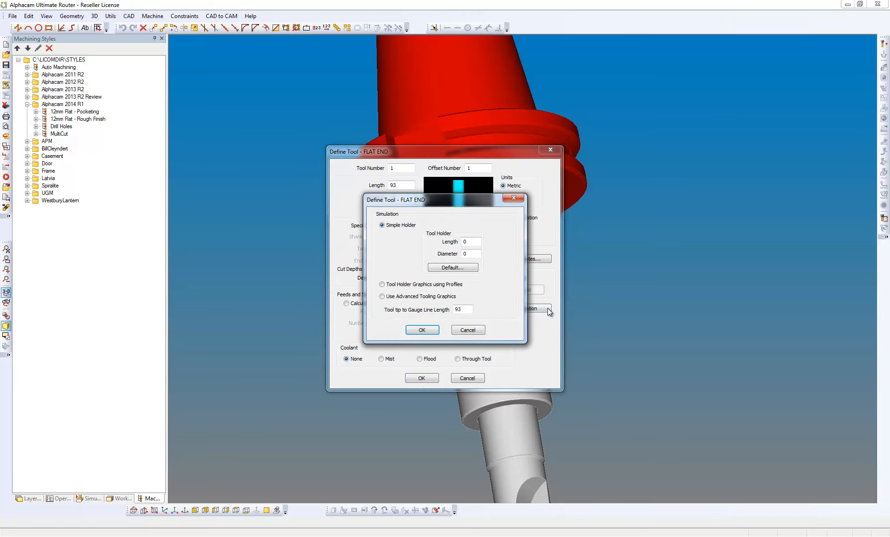
click(382, 297)
click(468, 311)
drag(469, 310, 457, 309)
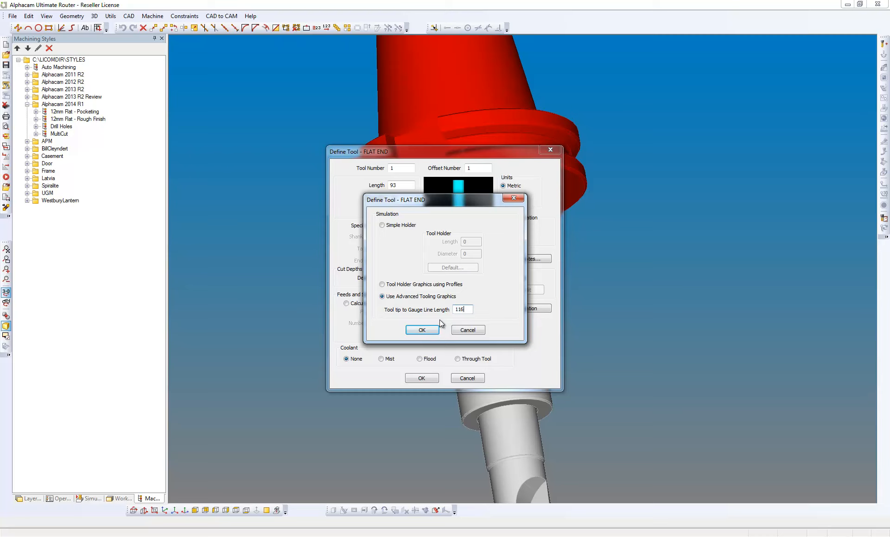
click(422, 331)
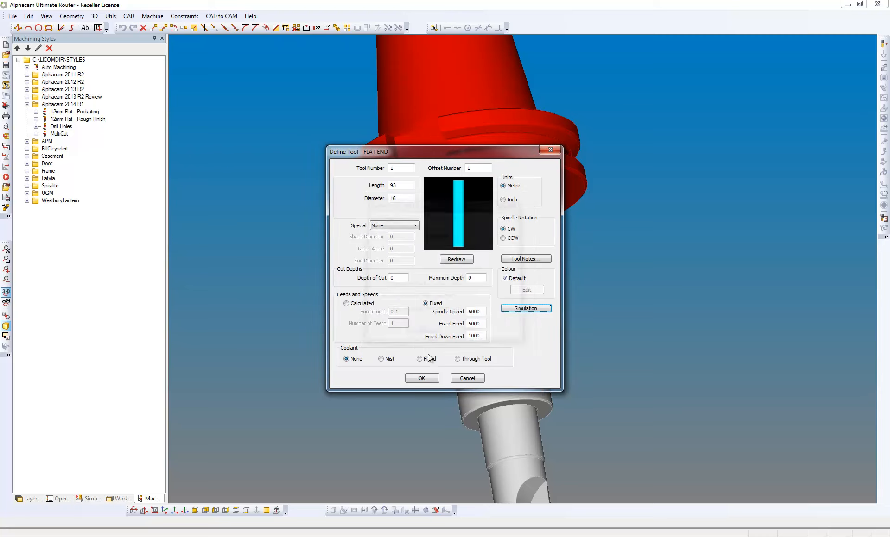
click(431, 380)
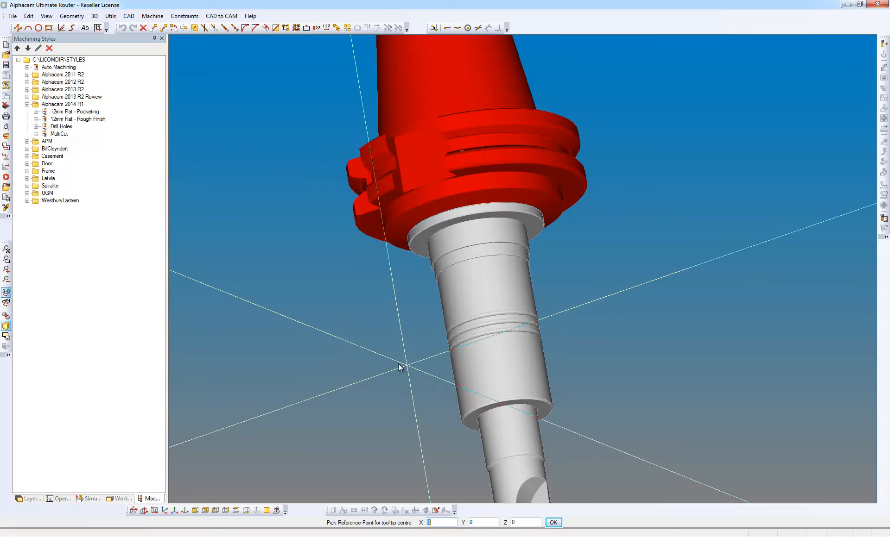
Accept 0, 0, 0 as the tool tip centre and assign all the solid geometry as the tool graphics.
scroll(396, 364, down, 3)
scroll(468, 465, up, 3)
scroll(468, 466, up, 2)
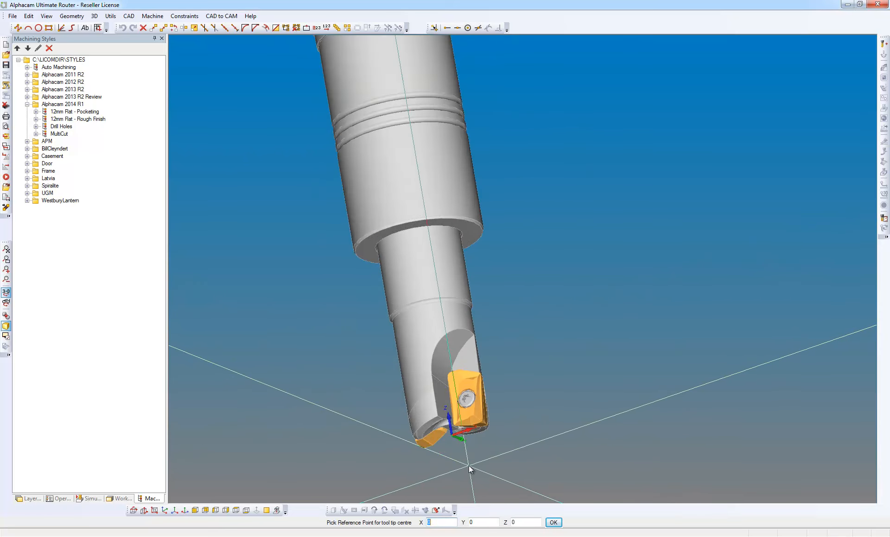
click(552, 522)
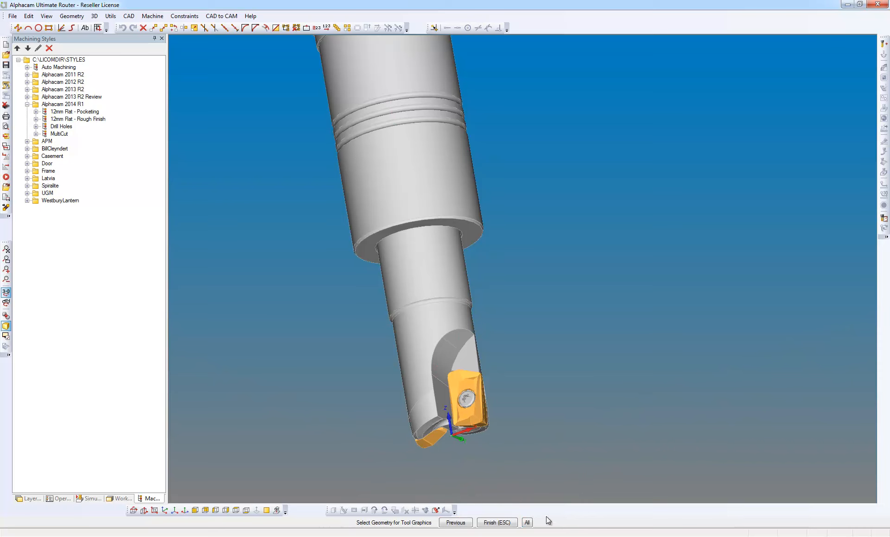
click(527, 523)
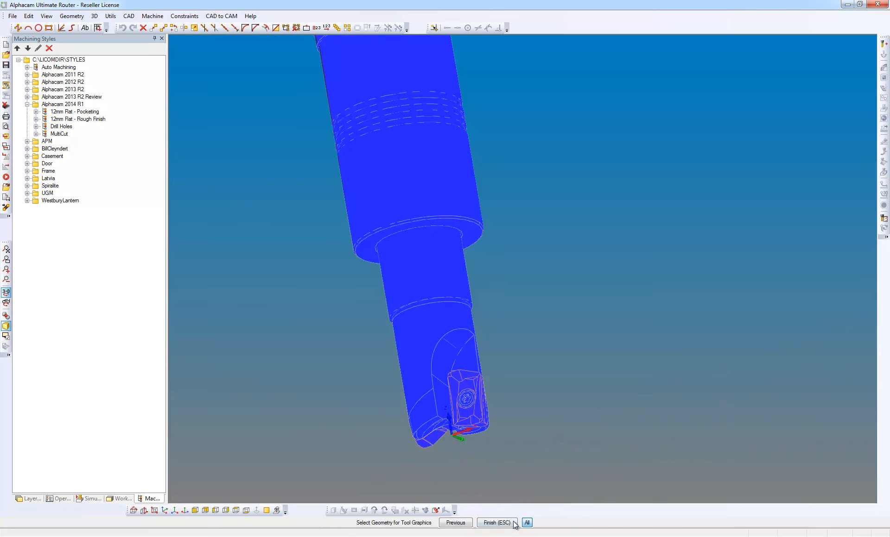
click(503, 523)
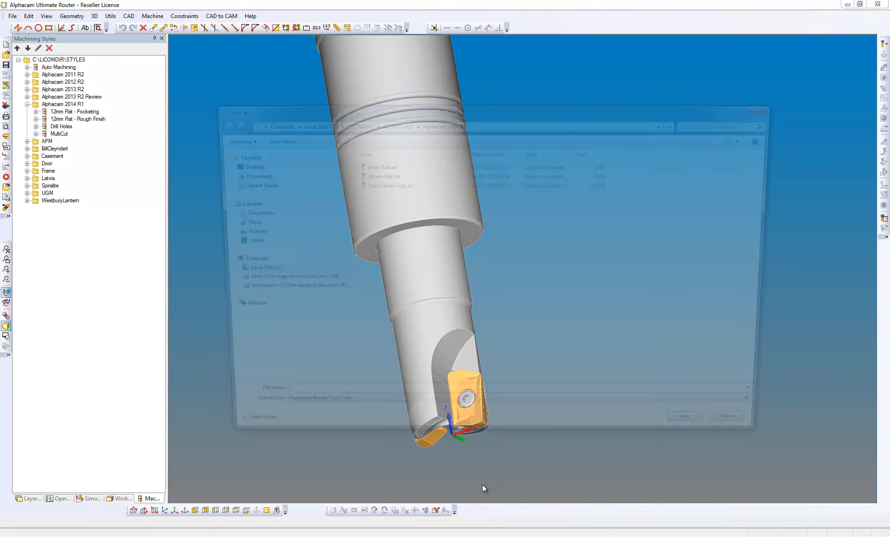
Save the tool over the existing file Solid 16mm Flat.art and finish defining tools.
click(379, 185)
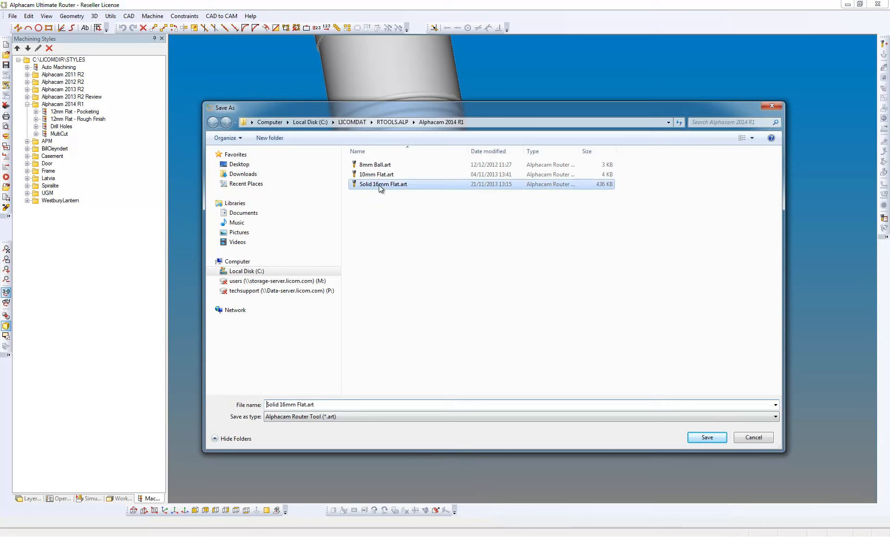
click(709, 441)
click(472, 276)
click(489, 293)
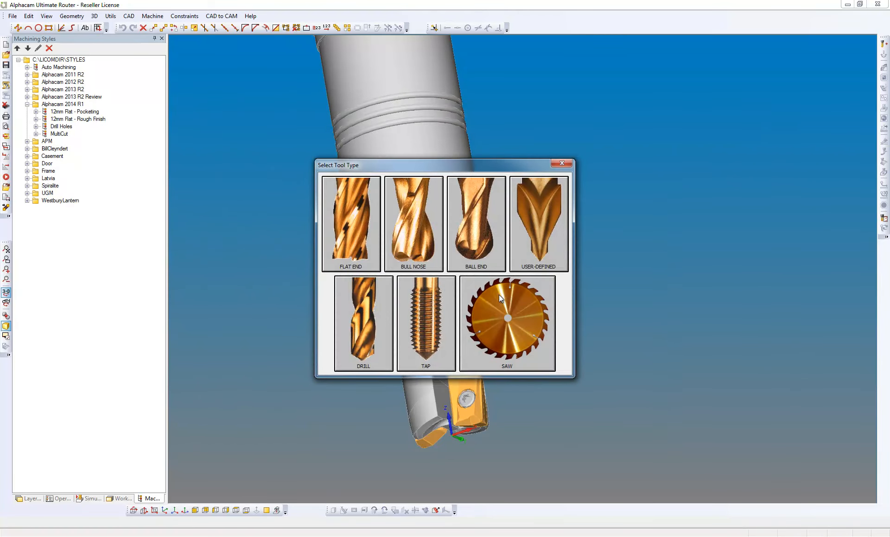
click(565, 163)
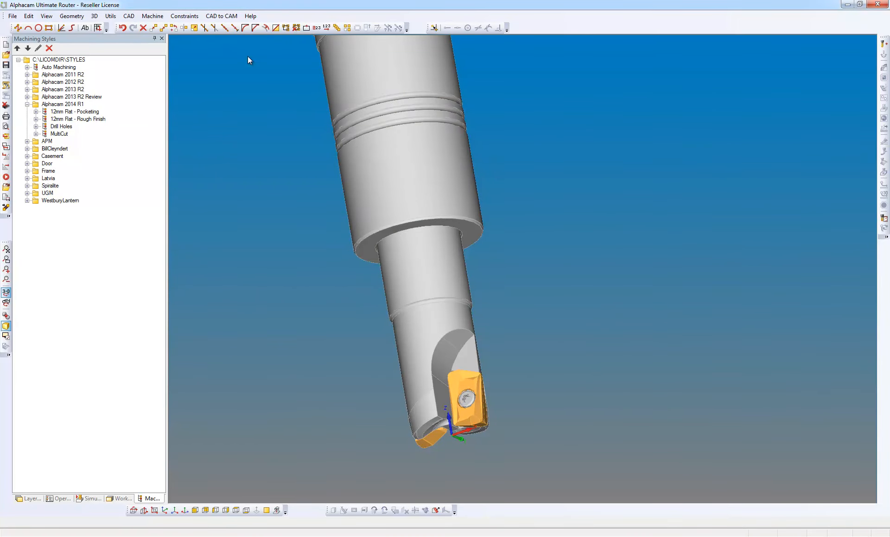
Select the Solid 16mm Flat tool from the Alphacam 2014 R1 tool library as the current tool.
click(154, 17)
click(161, 37)
click(215, 110)
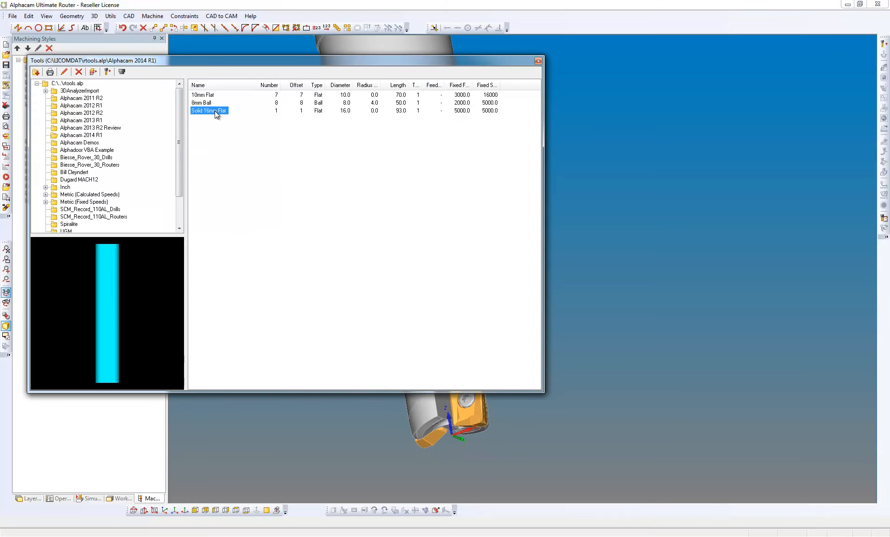
click(108, 73)
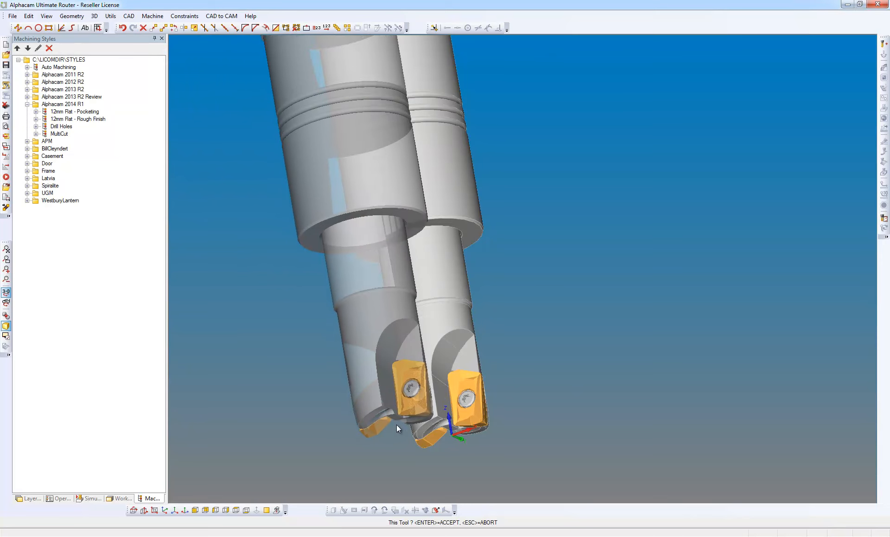
click(396, 424)
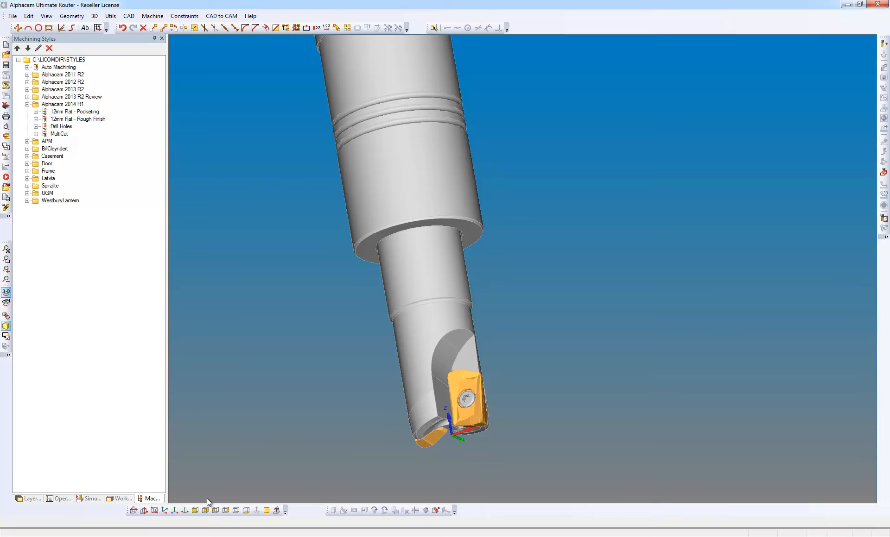
Open the drawing #1 3D Solid.ard without saving the changes to the current tool drawing.
click(166, 510)
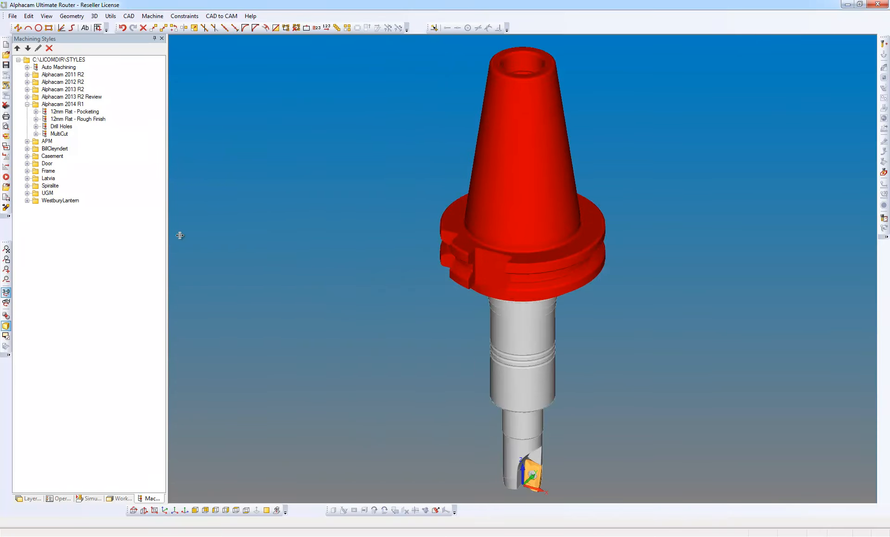
click(13, 16)
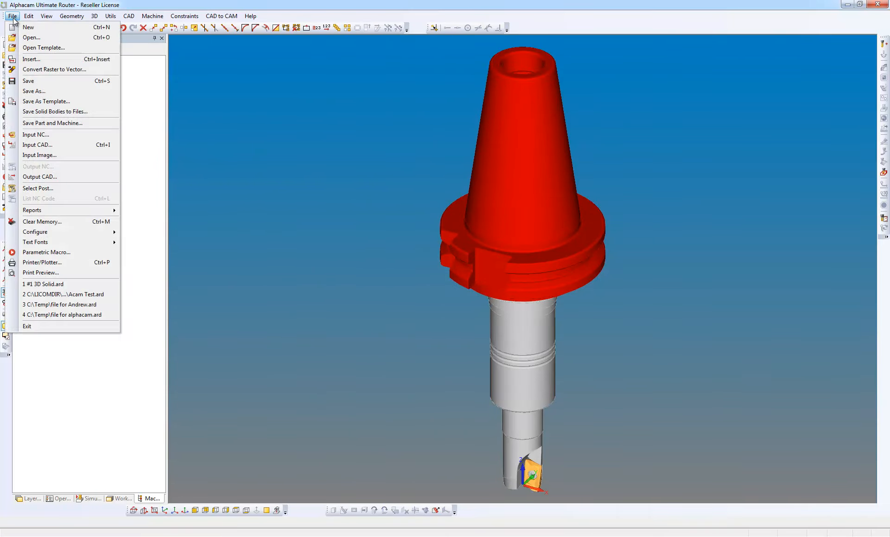
click(31, 37)
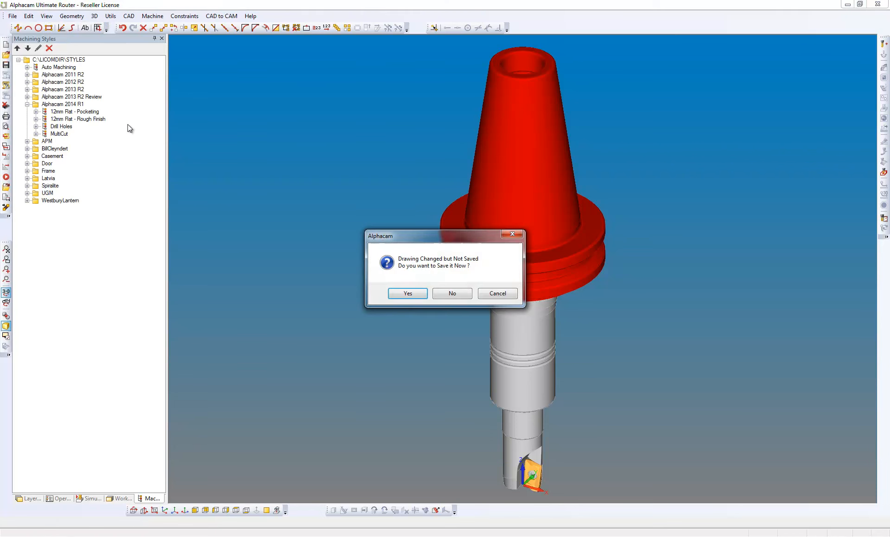
click(448, 294)
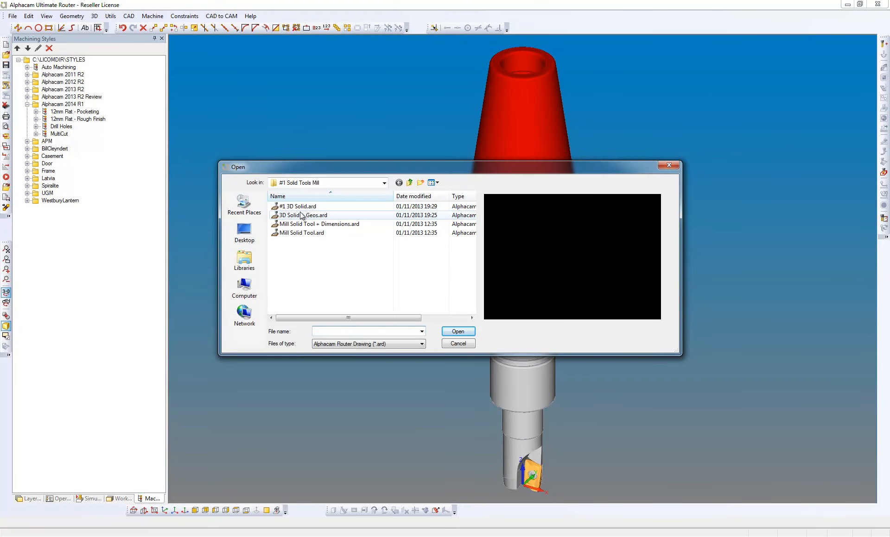
click(301, 206)
click(458, 331)
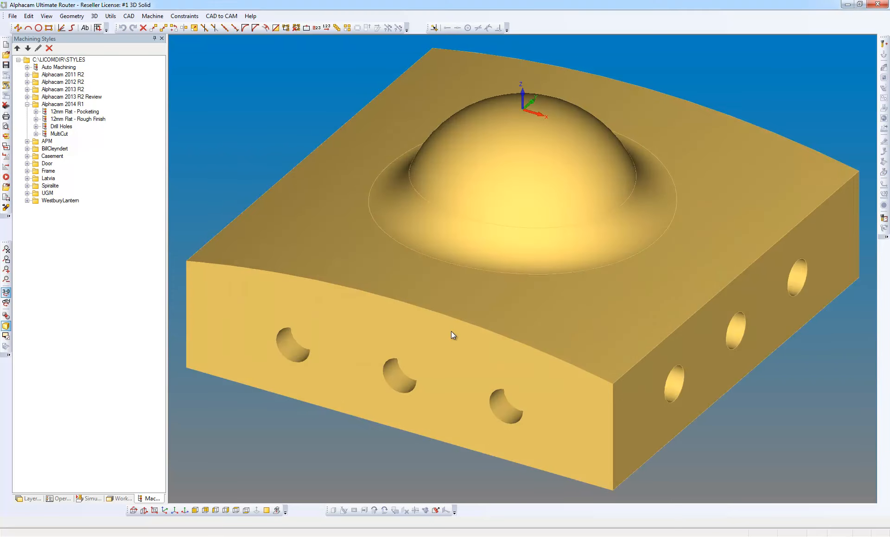
scroll(495, 166, down, 6)
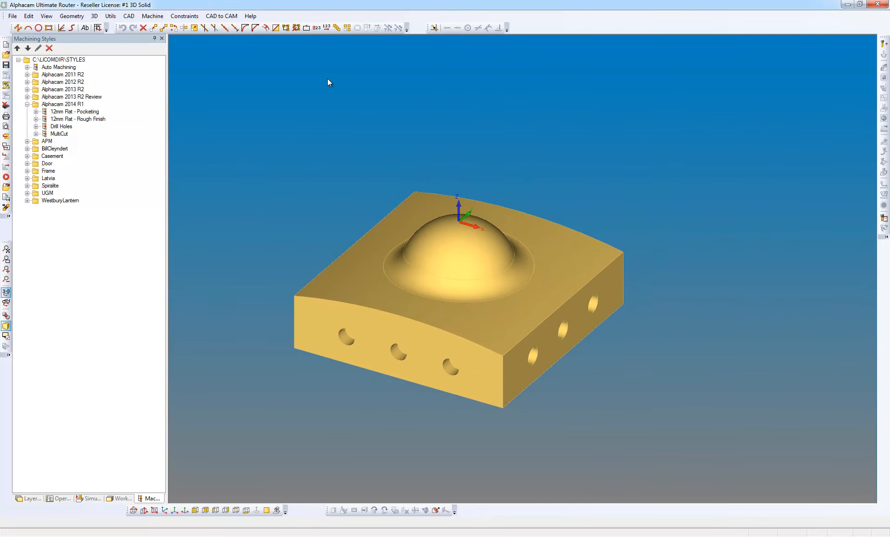
Draw a rectangle through the end points at two diagonally opposite corners of the solid's upper face.
click(48, 29)
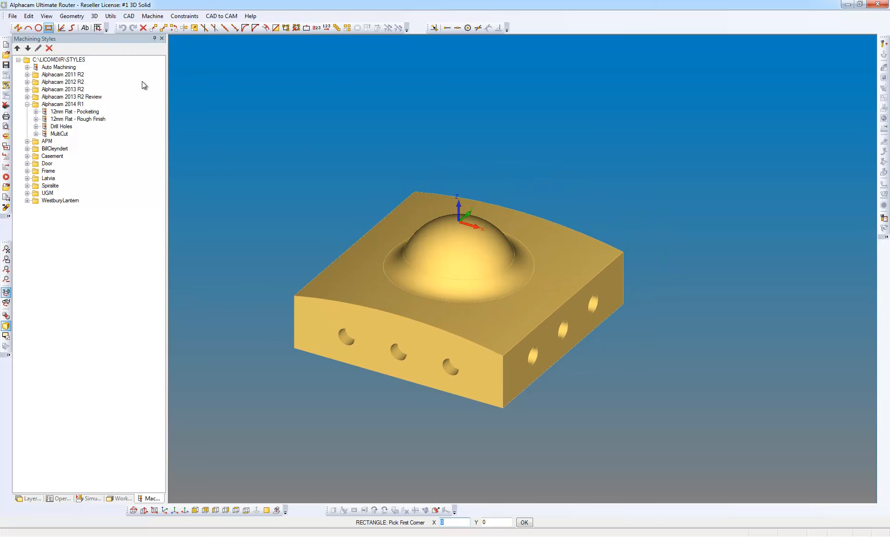
click(446, 28)
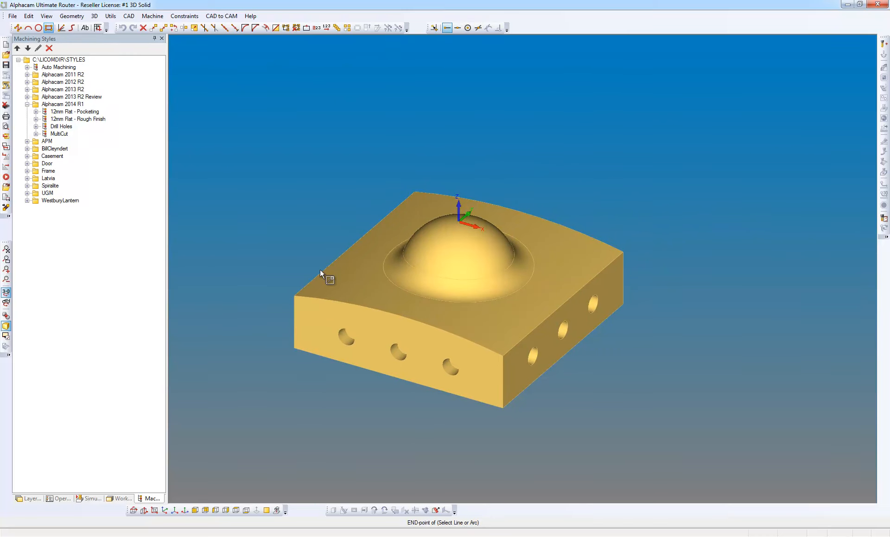
click(302, 296)
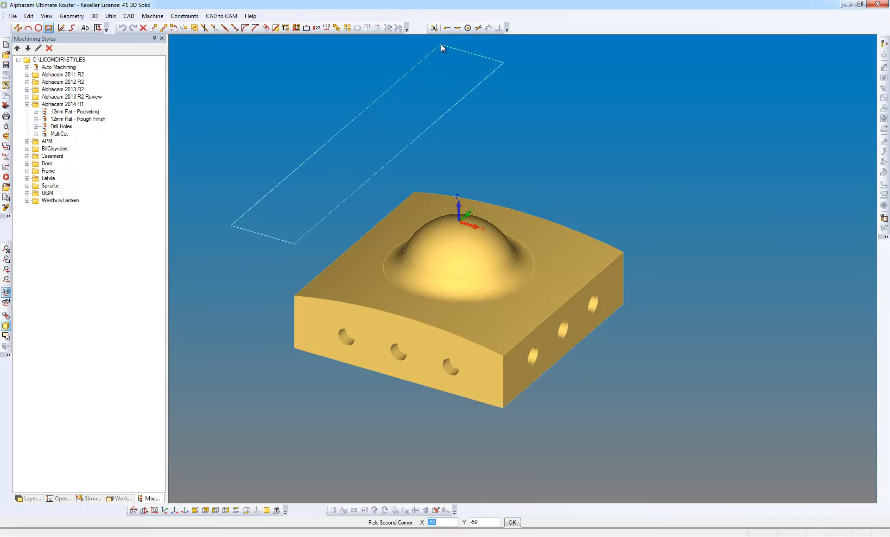
click(448, 29)
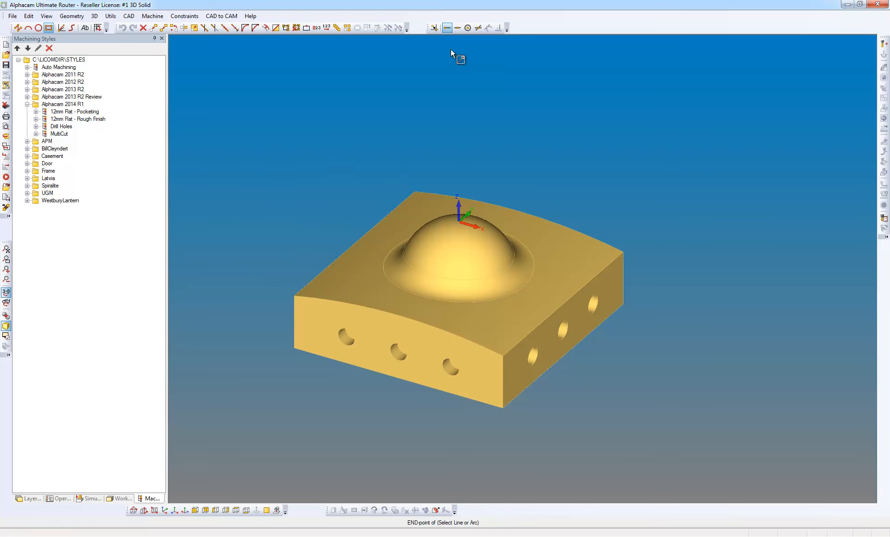
click(607, 244)
key(Escape)
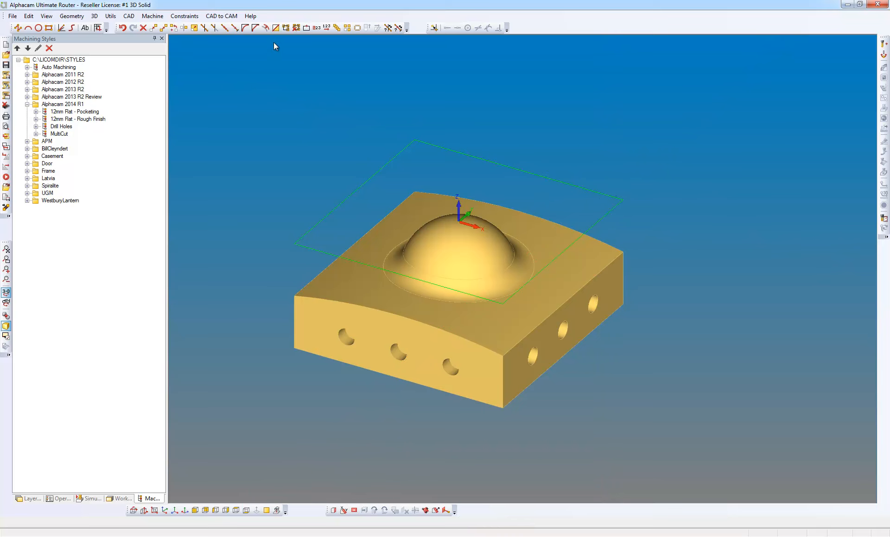
Offset the rectangle outwards as a geometry, keeping the original.
click(266, 28)
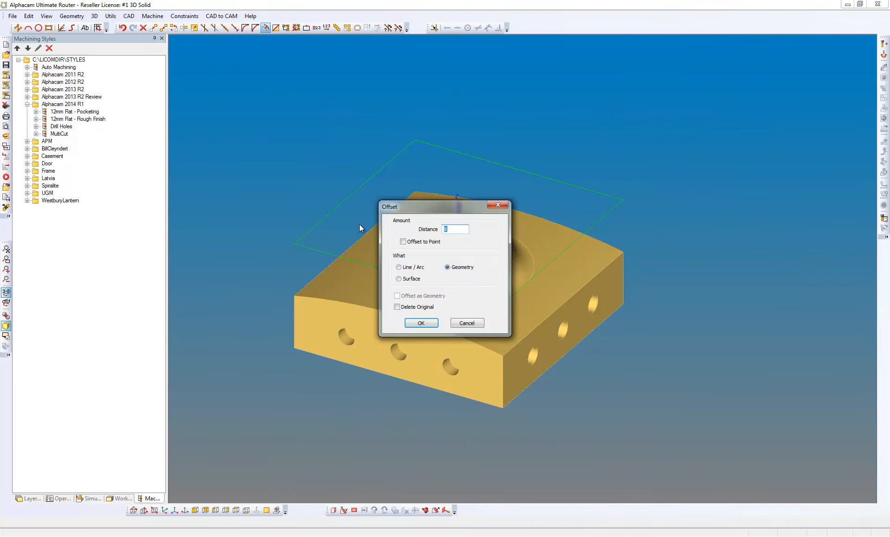
click(420, 323)
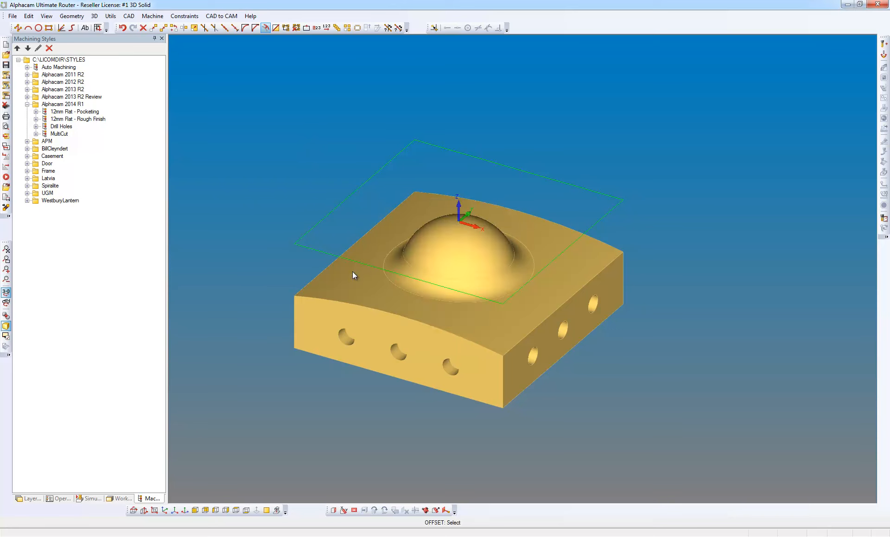
click(307, 233)
click(297, 228)
key(Escape)
Use Face/Edge/Point Details to inspect the solid's upper face and its front corner point.
click(94, 17)
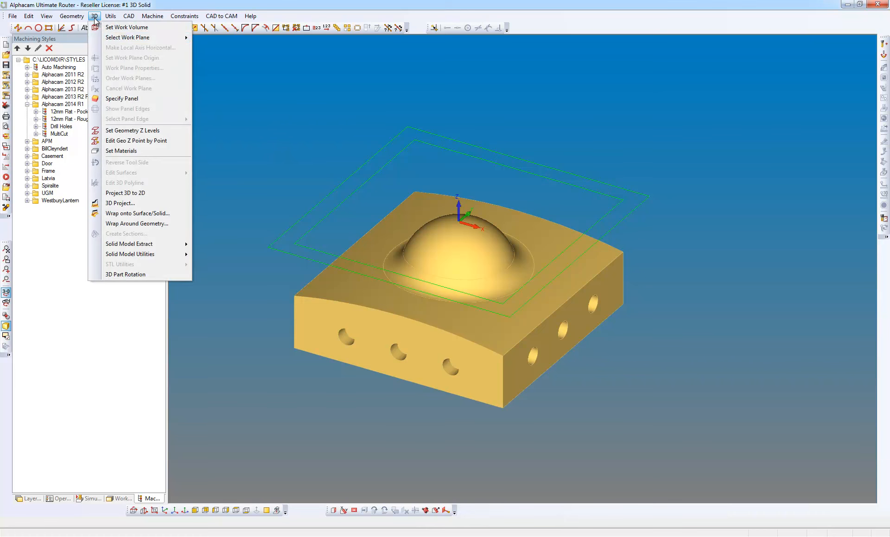
mouse_move(138, 255)
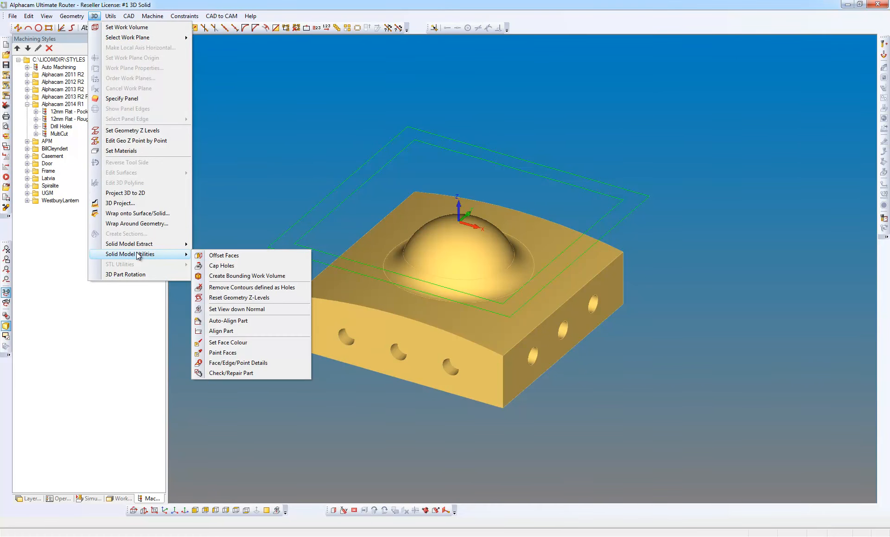
click(279, 364)
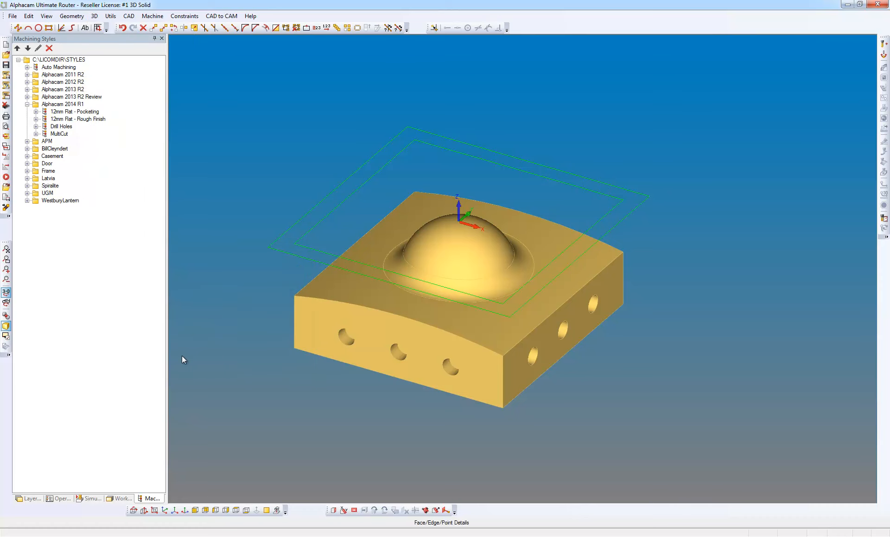
mouse_move(314, 324)
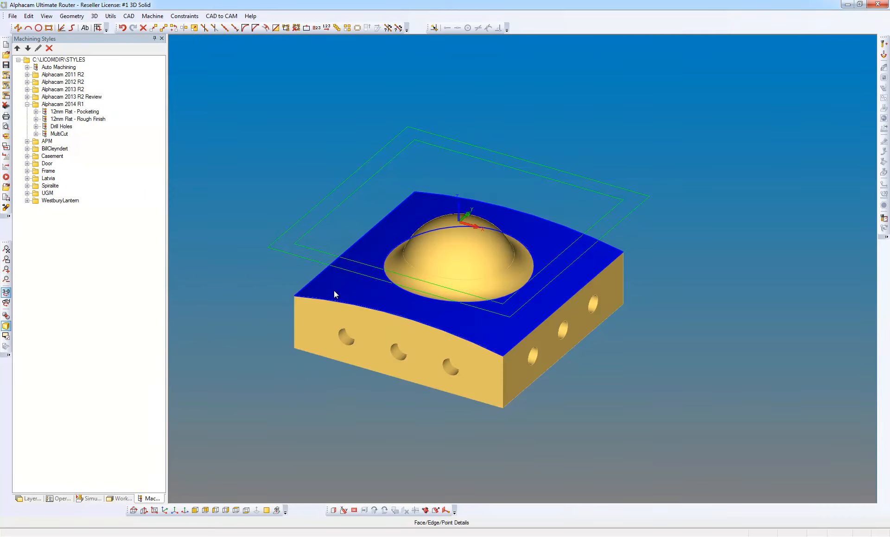
mouse_move(294, 298)
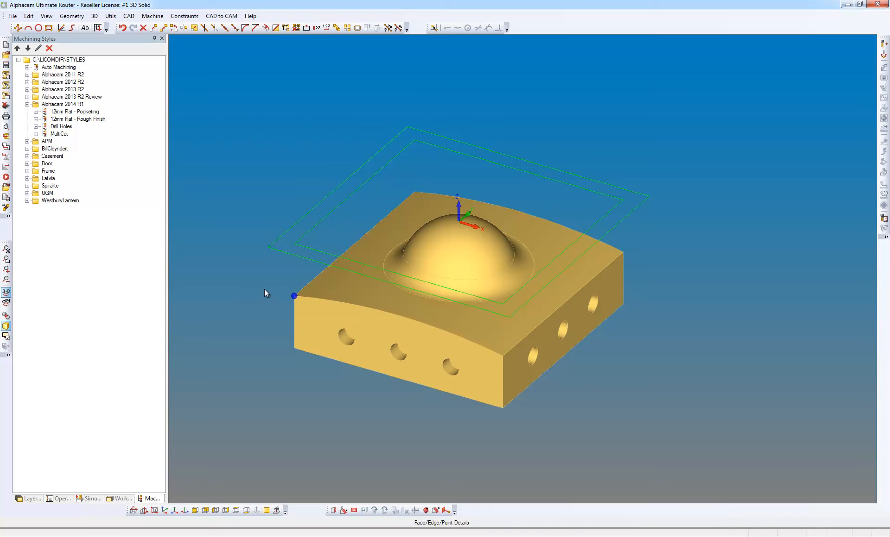
Define the outer rectangle as main material with its top at Z 0 and bottom at Z -25.
click(94, 16)
click(150, 151)
click(329, 193)
click(474, 251)
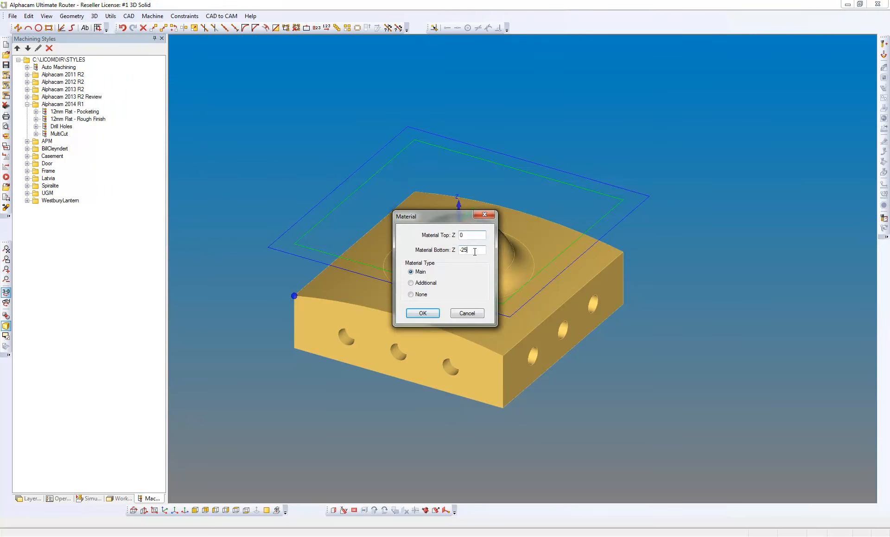
click(425, 313)
mouse_move(384, 309)
middle_down()
mouse_move(371, 224)
mouse_move(377, 199)
mouse_move(383, 298)
middle_up()
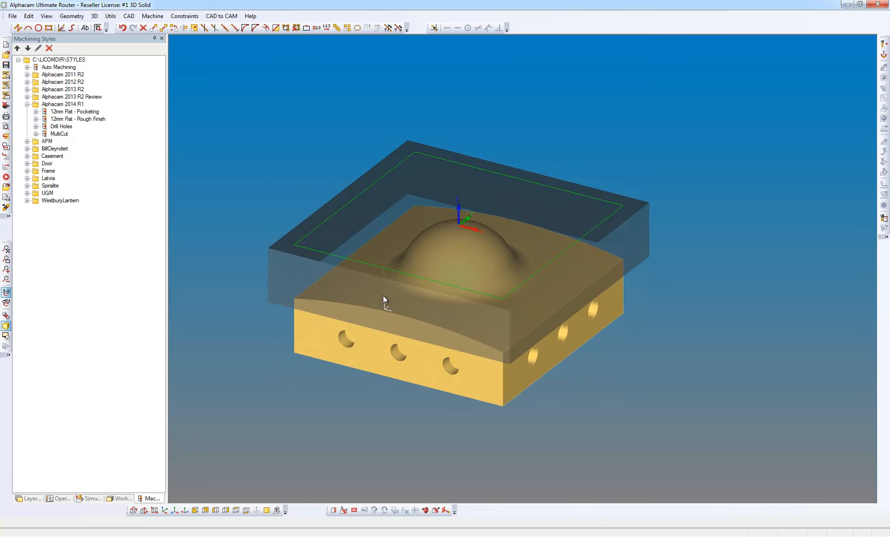
Select the Solid 16mm Flat tool as the current tool for machining the solid.
click(153, 16)
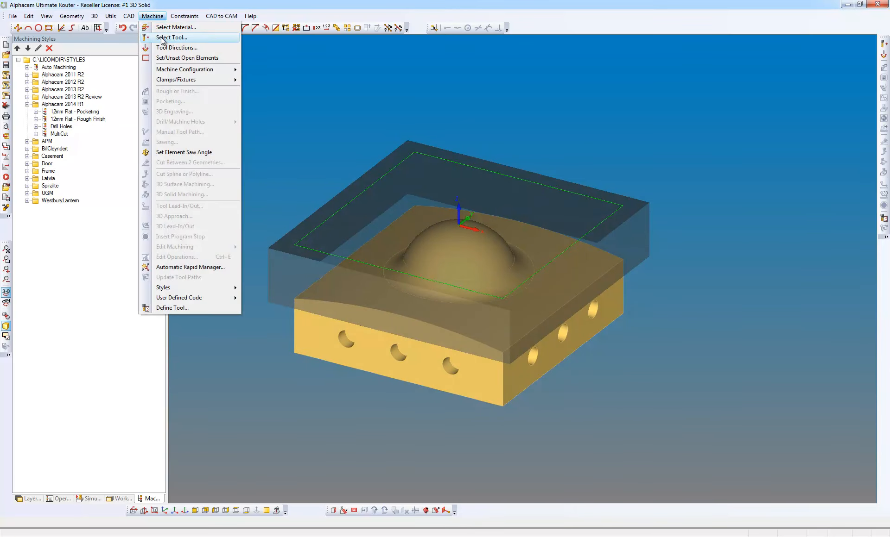
click(166, 36)
double_click(204, 111)
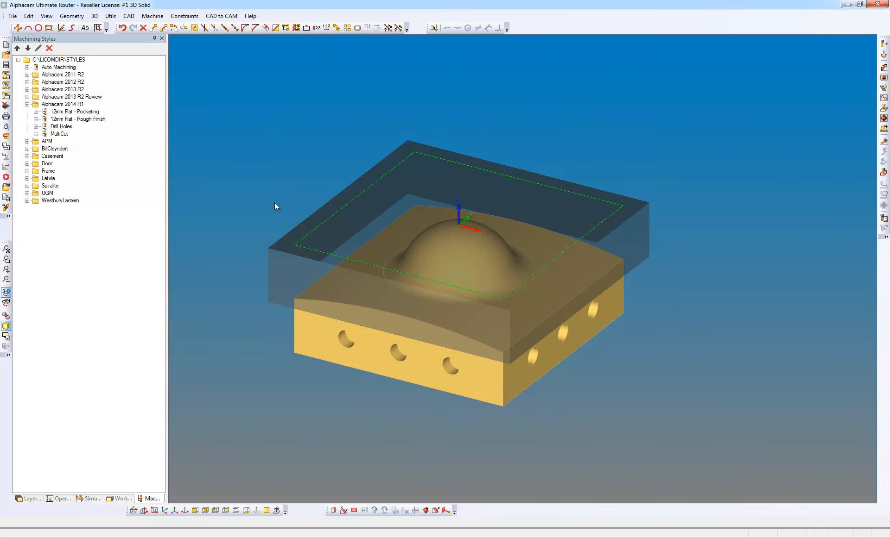
click(165, 511)
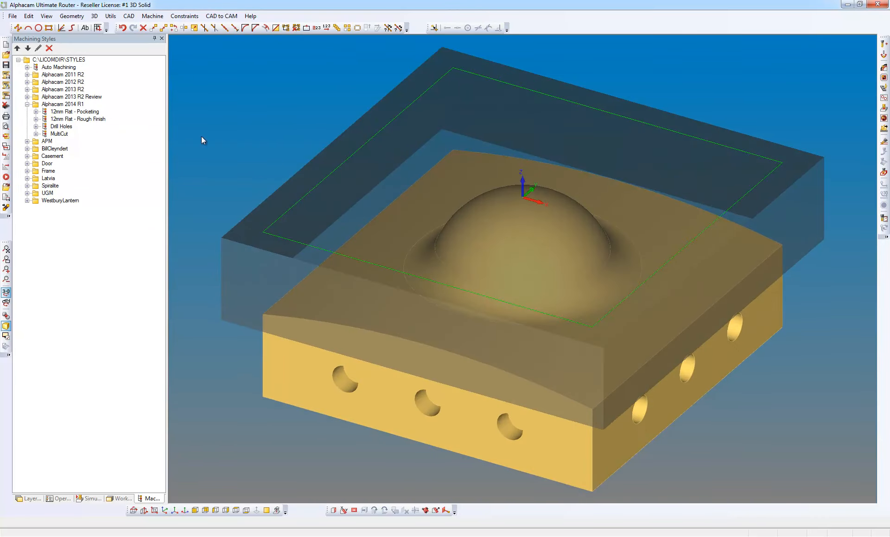
Set up 3-axis Z Contour Roughing with the Contour type, Optimised milling, Always Ramp links and the current material.
click(157, 16)
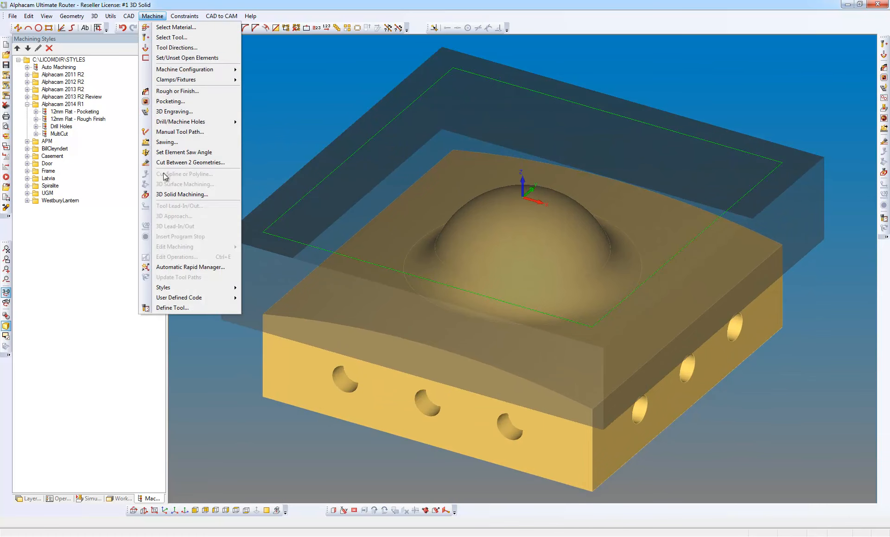
click(171, 195)
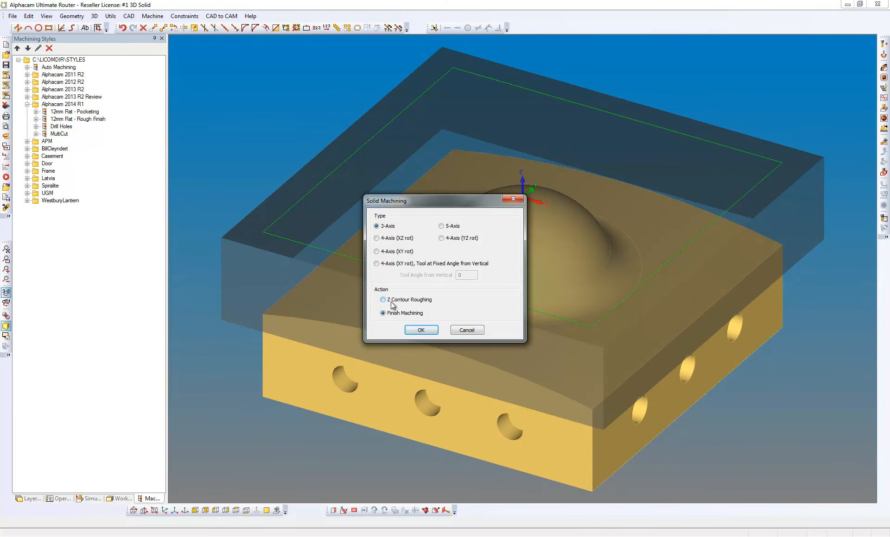
click(382, 299)
click(424, 330)
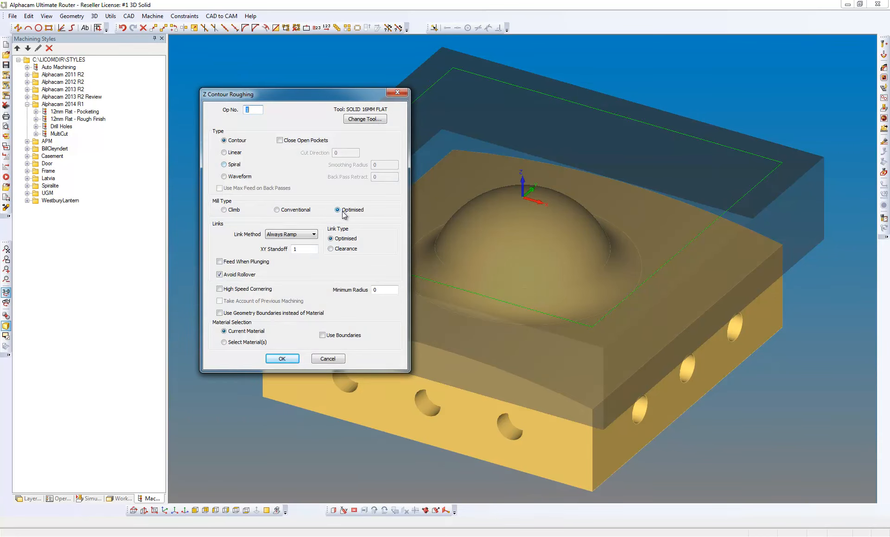
click(273, 359)
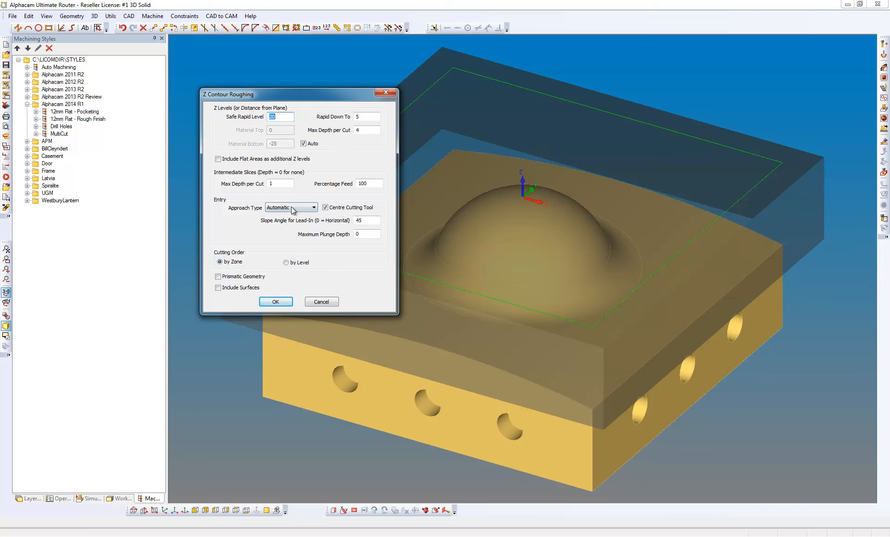
Rough the whole solid with 4 mm cuts, 1 mm intermediate slices, 0.25 XY and Z stock and 8 mm cut widths.
double_click(273, 184)
click(276, 302)
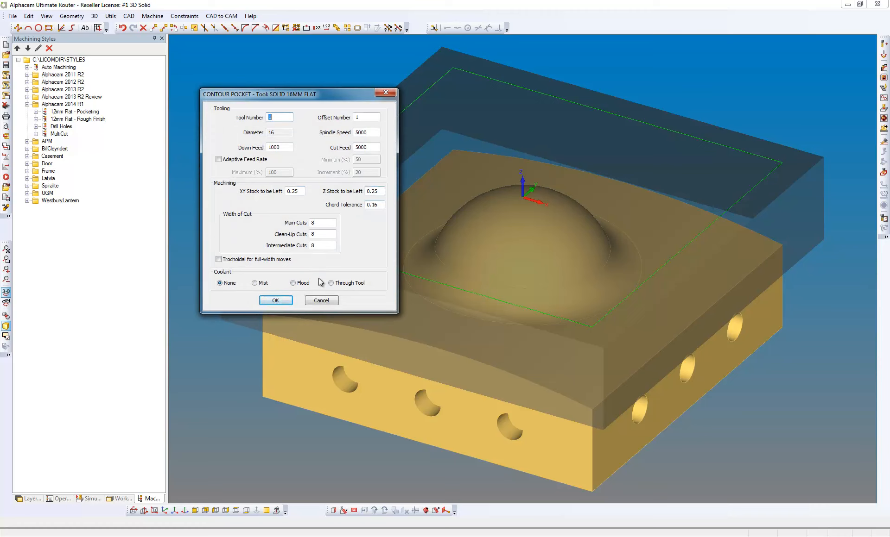
click(276, 300)
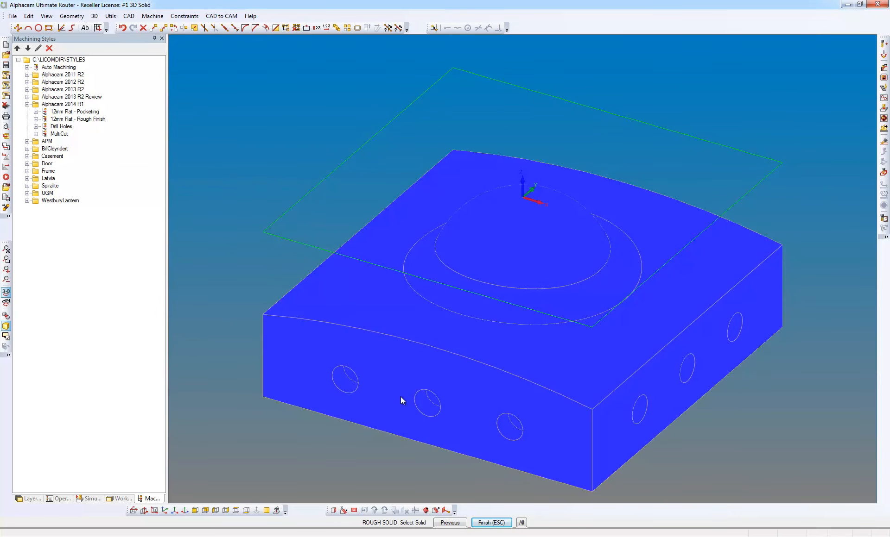
click(486, 524)
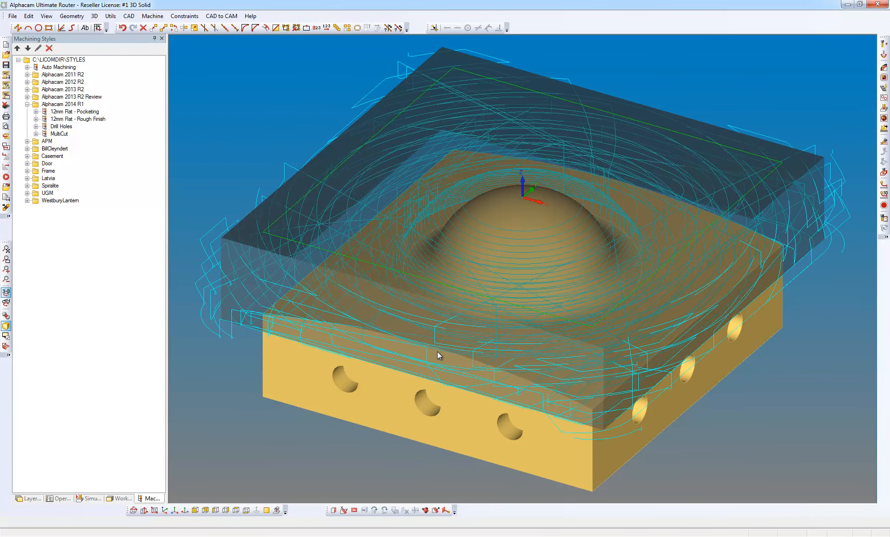
Run a solid simulation of the roughing toolpath and raise its playback speed.
scroll(438, 351, down, 4)
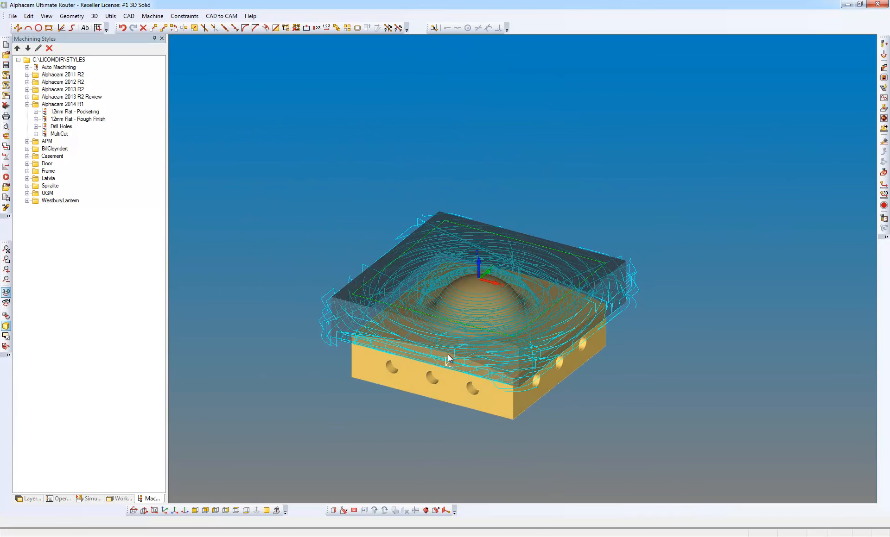
right_click(446, 366)
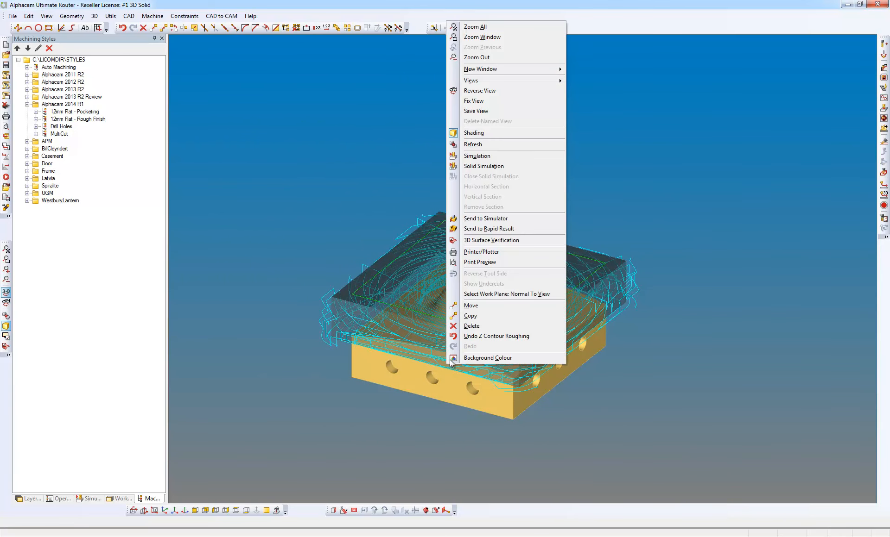
click(496, 168)
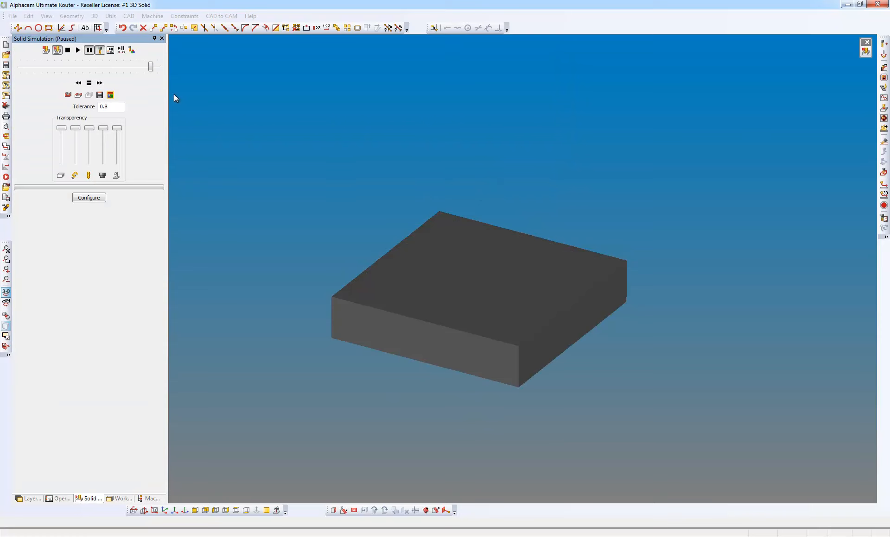
click(79, 51)
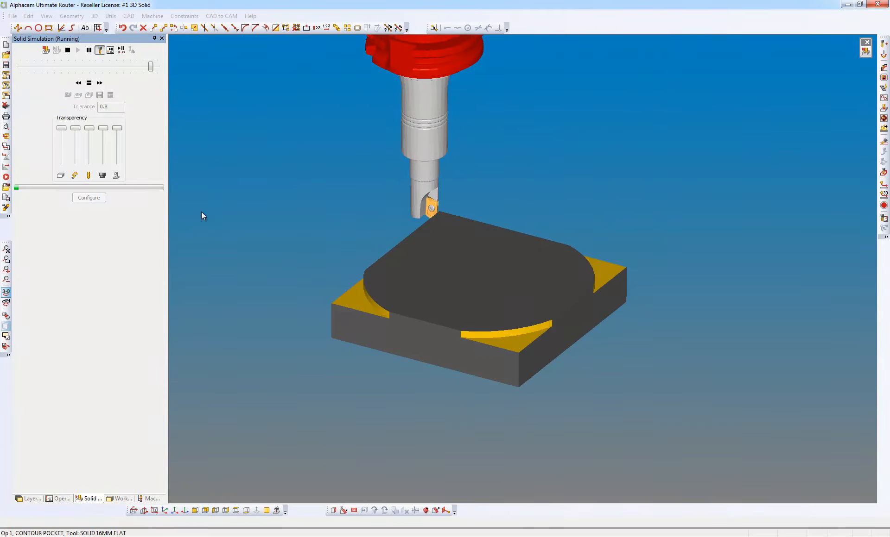
drag(150, 66, 156, 66)
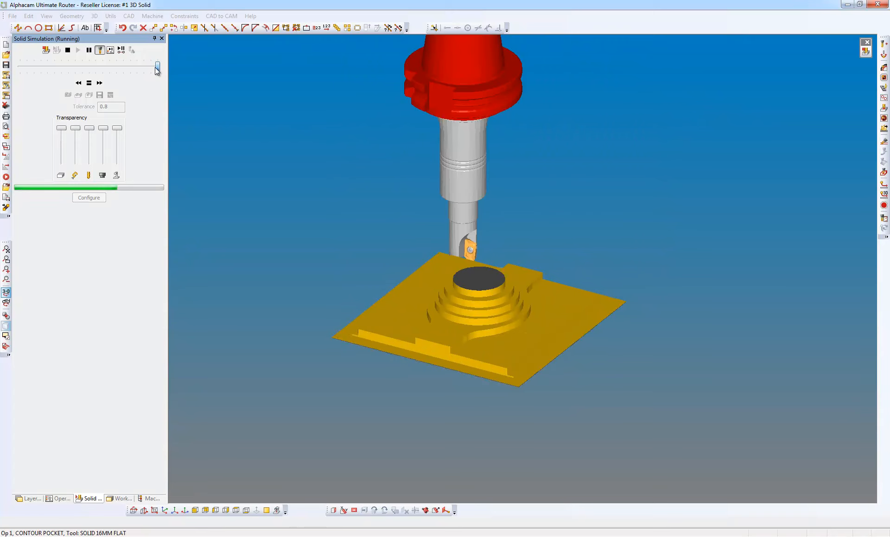
Slow the playback, end the solid simulation and hide the Z Contour Roughing toolpath.
drag(157, 67, 151, 68)
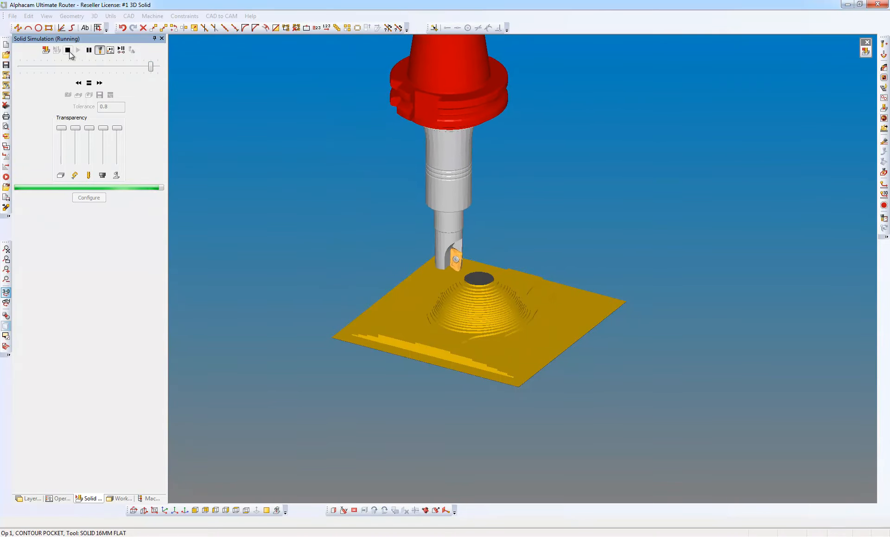
click(60, 50)
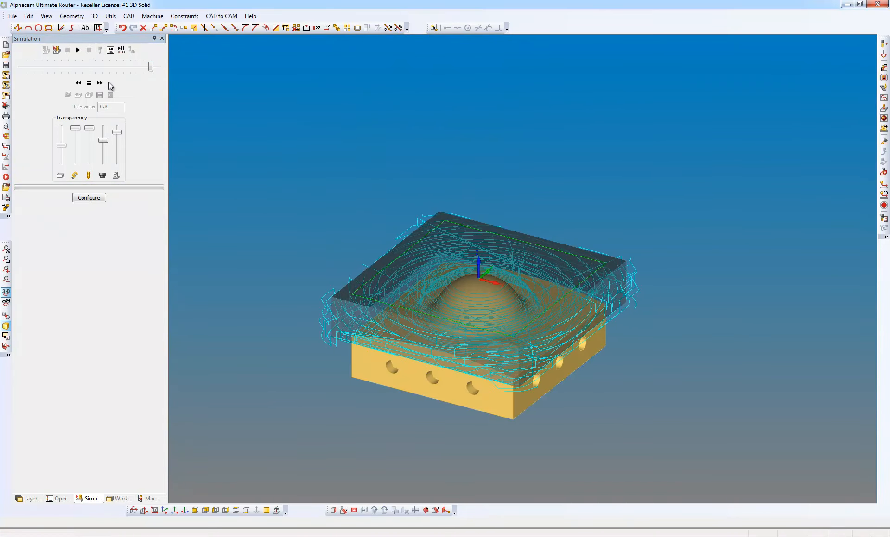
click(61, 499)
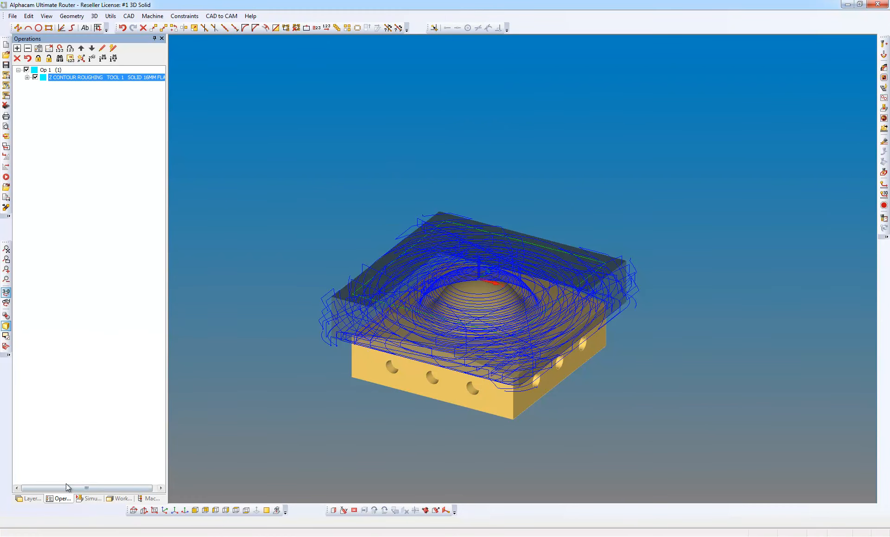
click(35, 78)
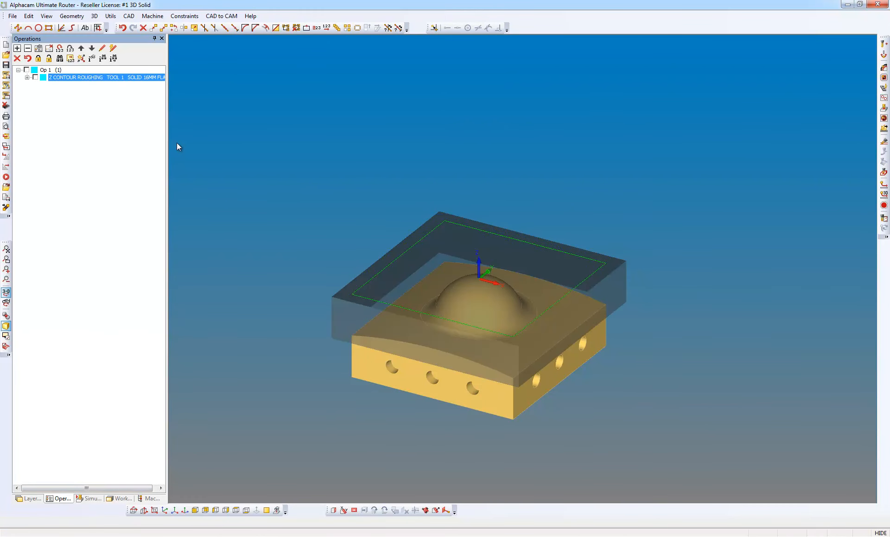
Select the 8mm Ball tool from the Alphacam 2014 R1 library as the current tool.
click(152, 16)
click(164, 38)
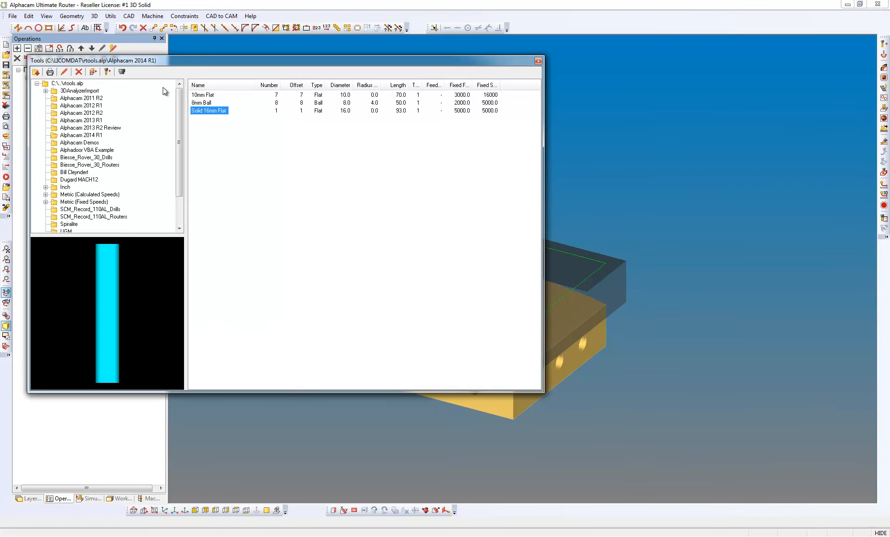
click(206, 103)
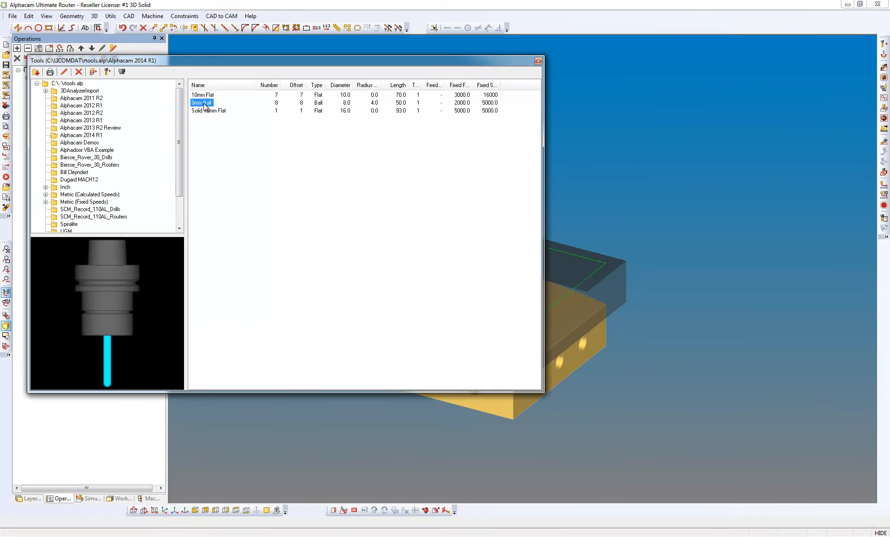
click(107, 72)
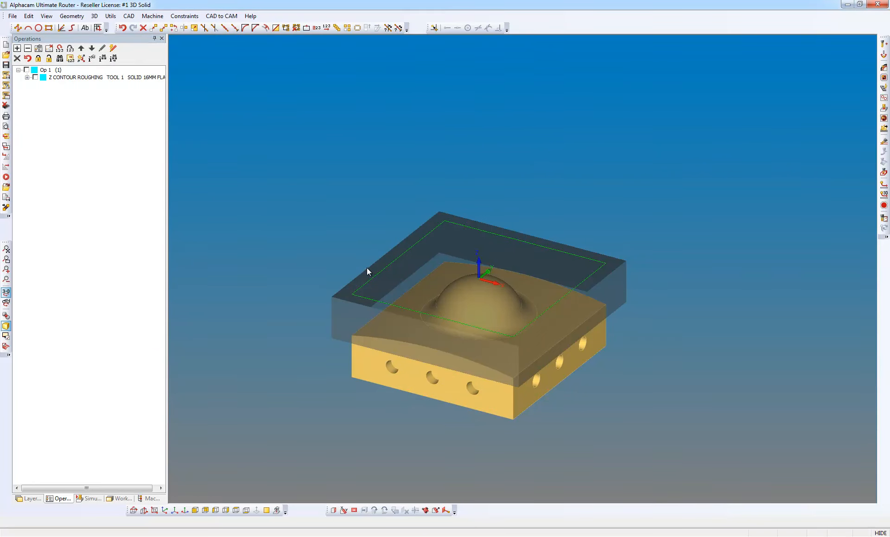
Set up 3-axis Finish Machining with the Parallel method, using the green rectangle above the part as the boundary.
click(153, 16)
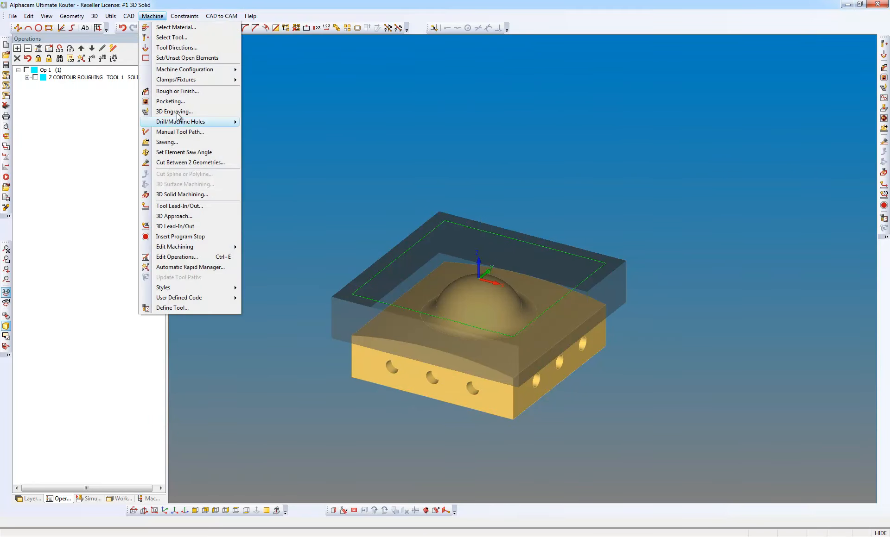
click(190, 195)
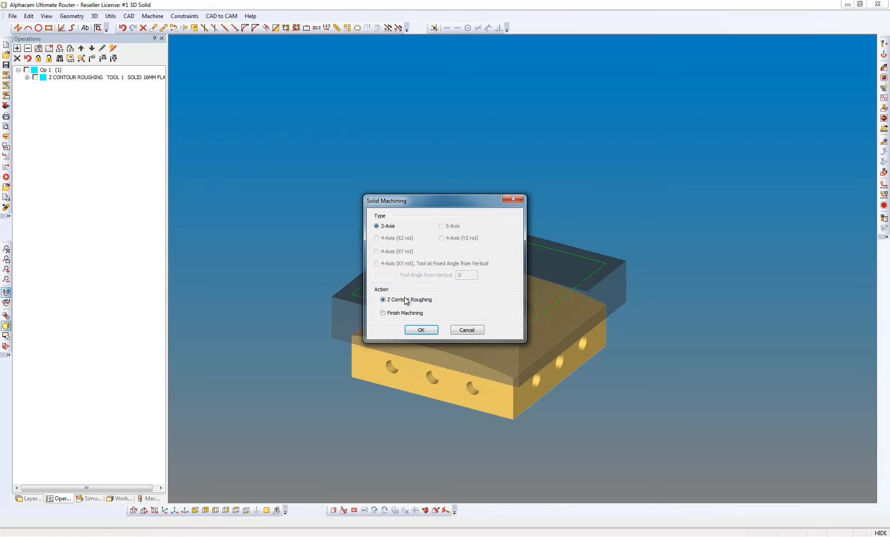
click(404, 315)
click(422, 330)
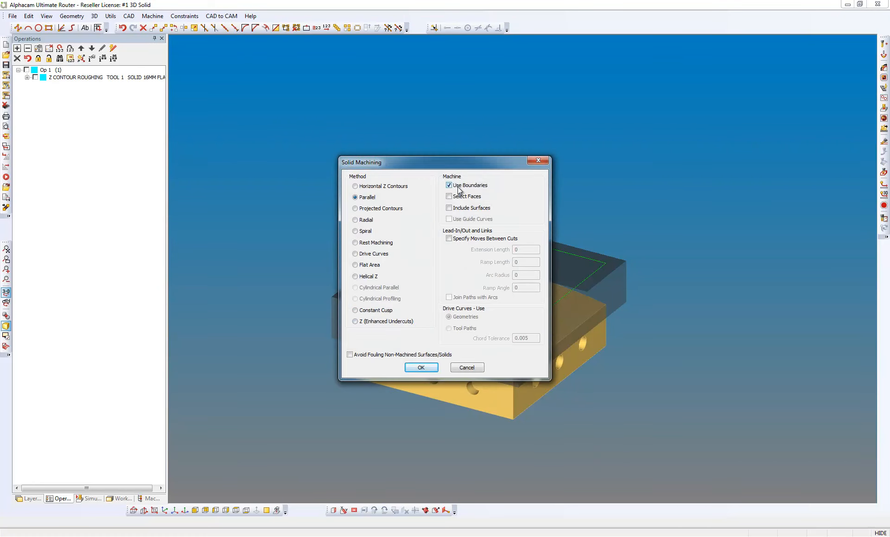
click(420, 367)
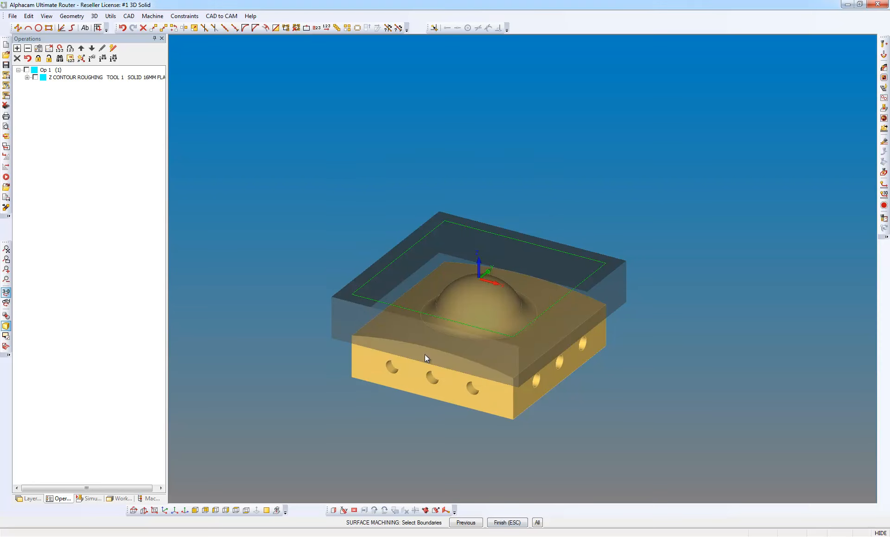
click(373, 277)
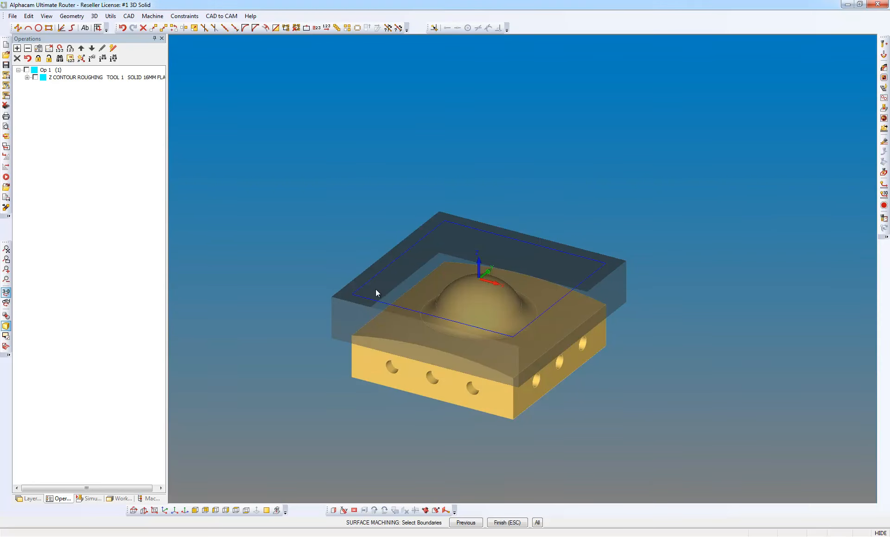
click(498, 523)
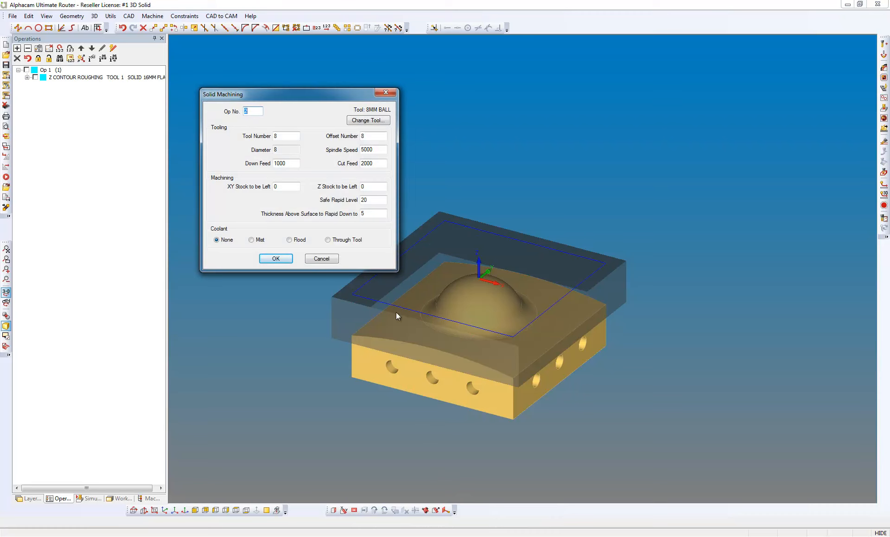
Finish the solid with zero XY and Z stock, a 2 mm width of cut and Optimised milling.
click(279, 258)
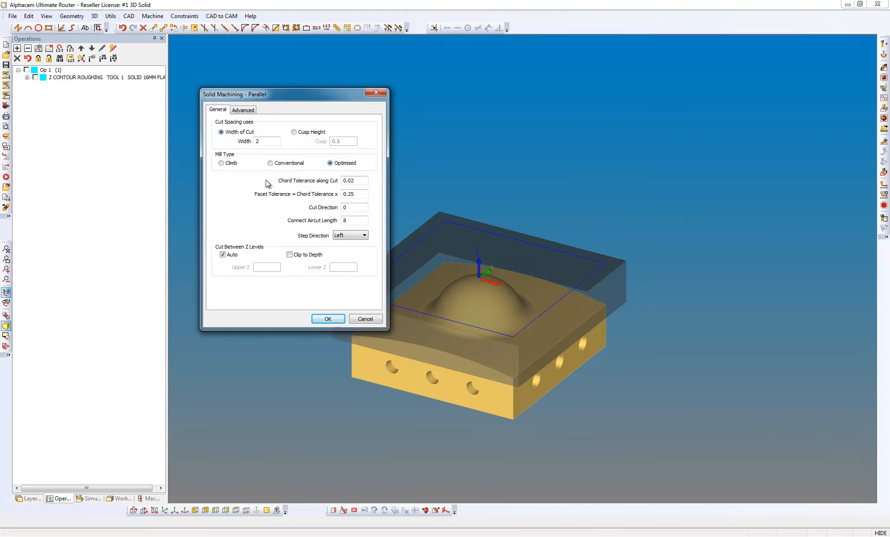
click(328, 319)
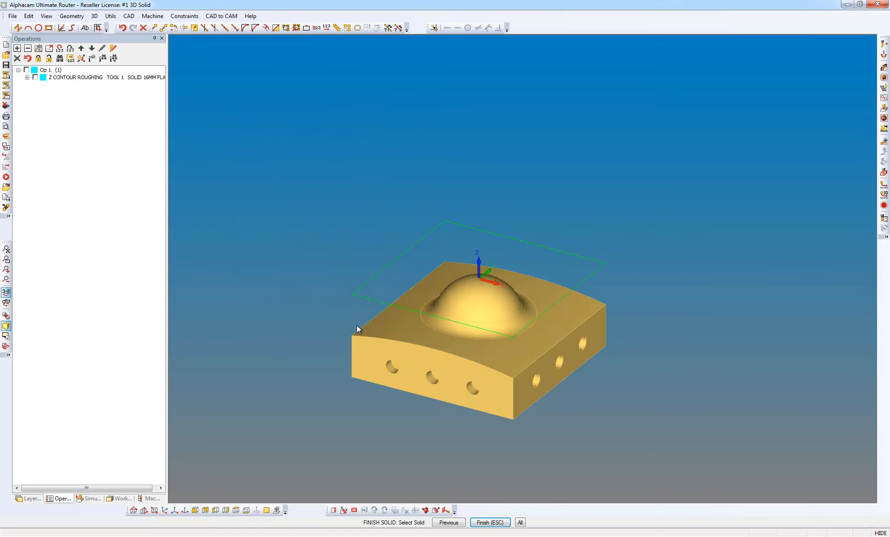
click(404, 362)
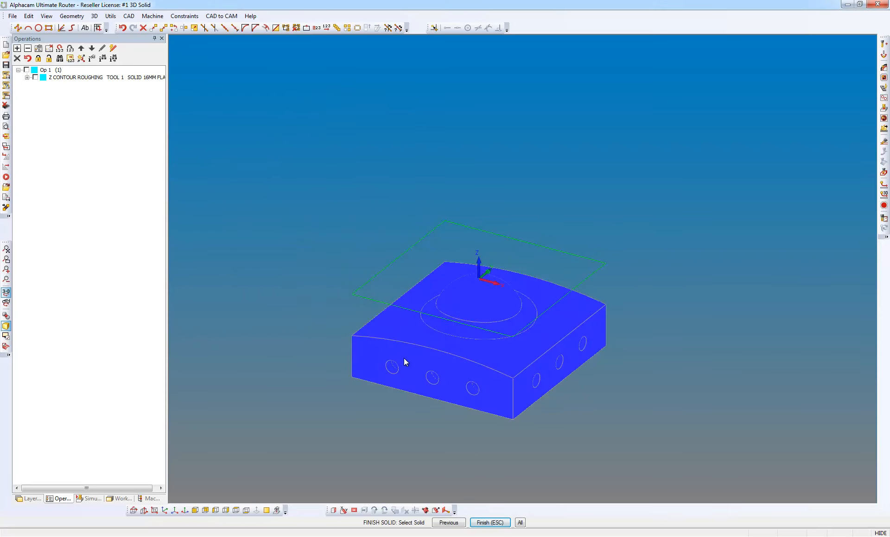
click(487, 522)
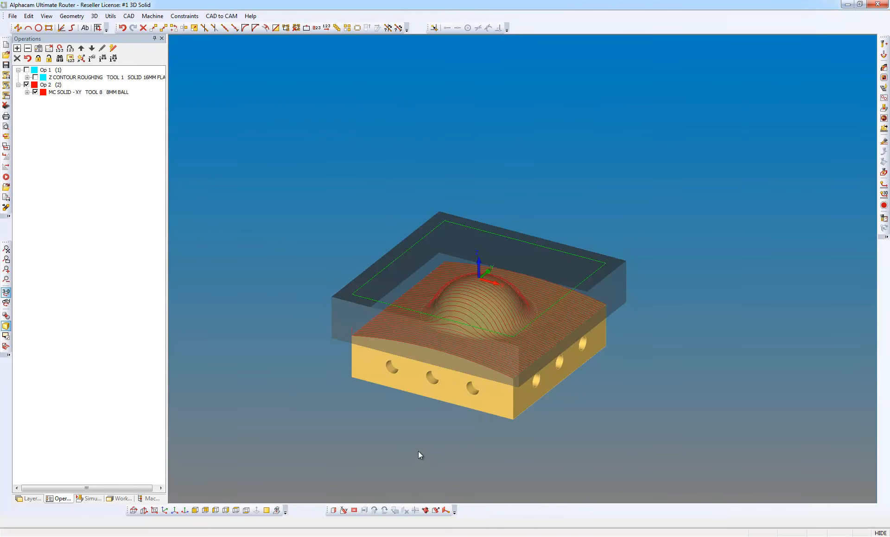
Edit the 8mm Ball parallel finishing operation and set its width of cut to 0.25 mm.
right_click(74, 92)
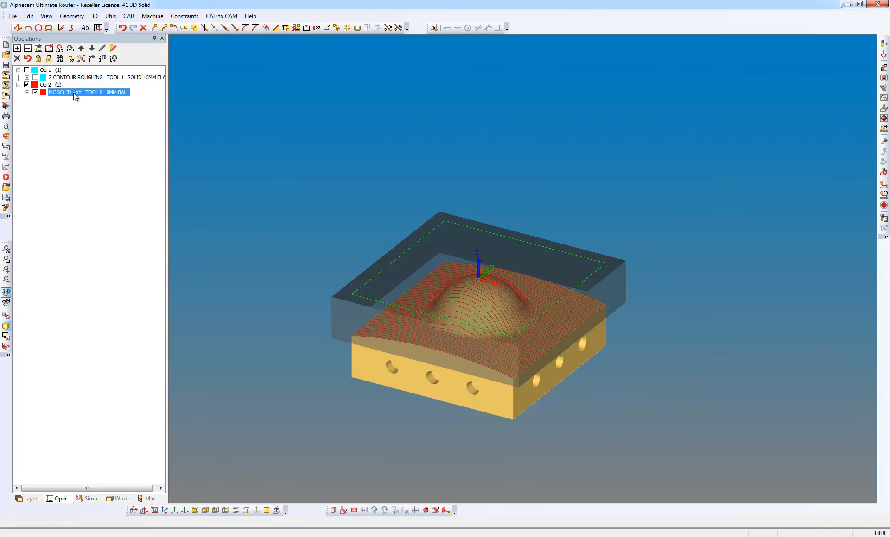
click(110, 100)
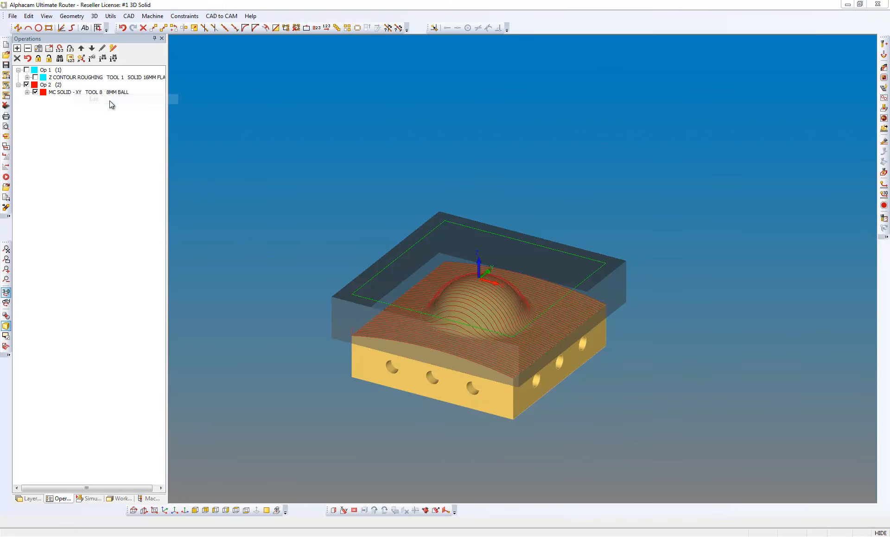
click(85, 211)
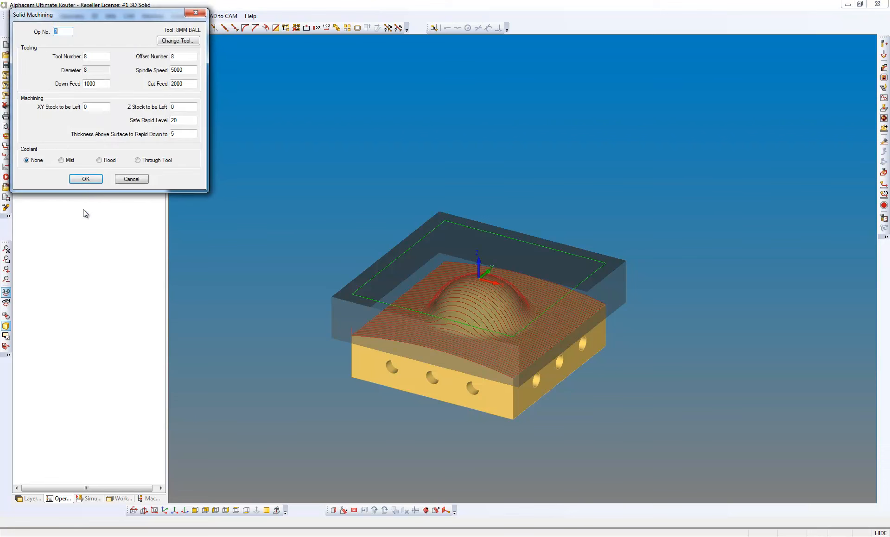
click(90, 183)
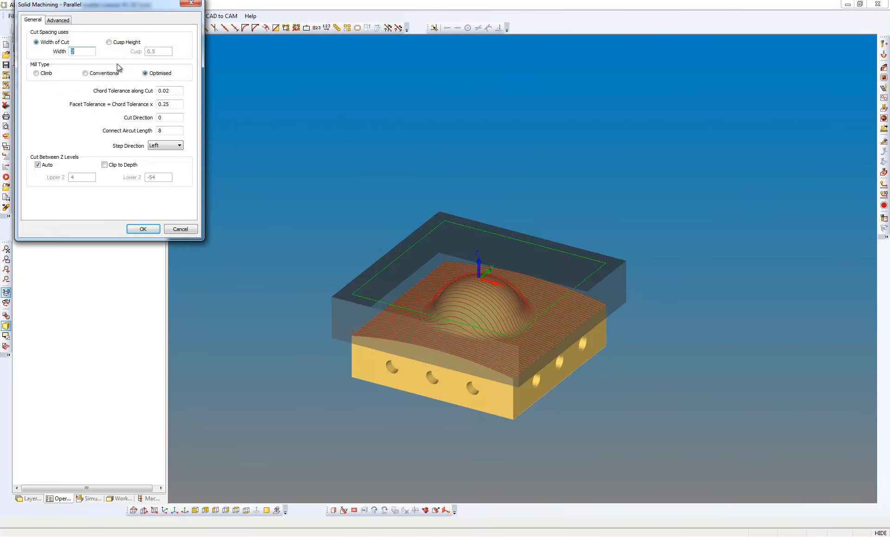
text(0.25)
click(138, 230)
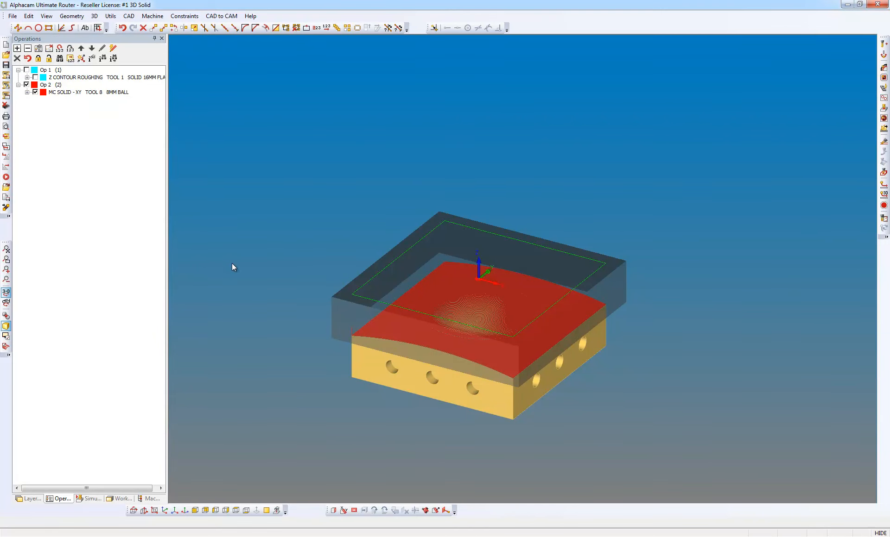
Fillet the far right corner of the boundary rectangle with a 50 mm radius and update the parallel finishing operation to match.
scroll(522, 342, up, 4)
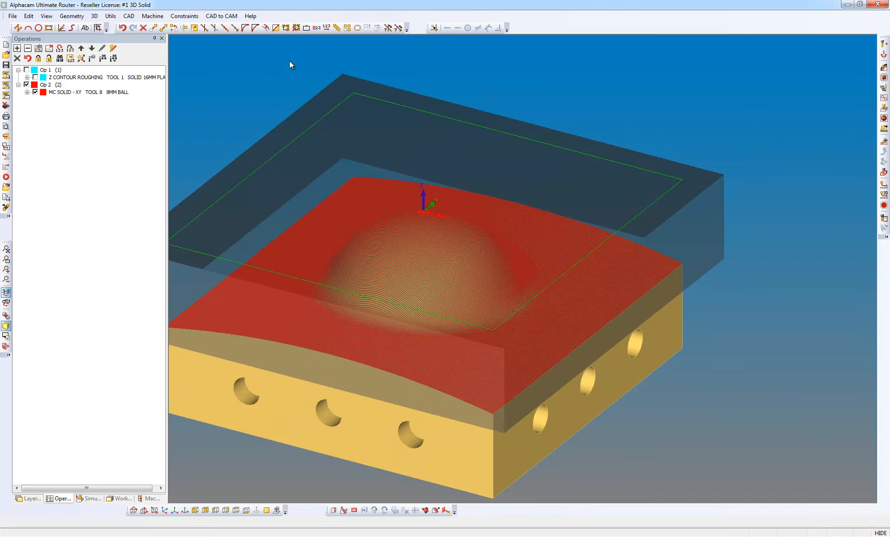
click(245, 28)
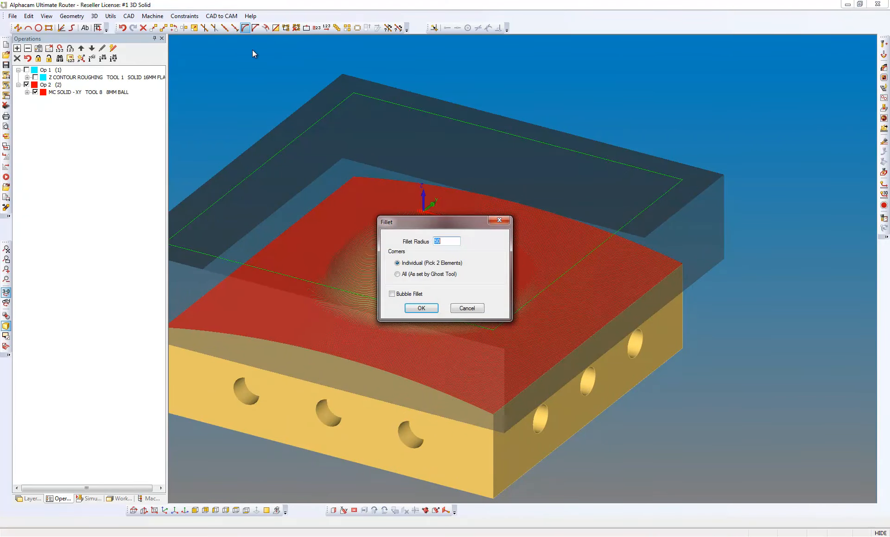
click(421, 308)
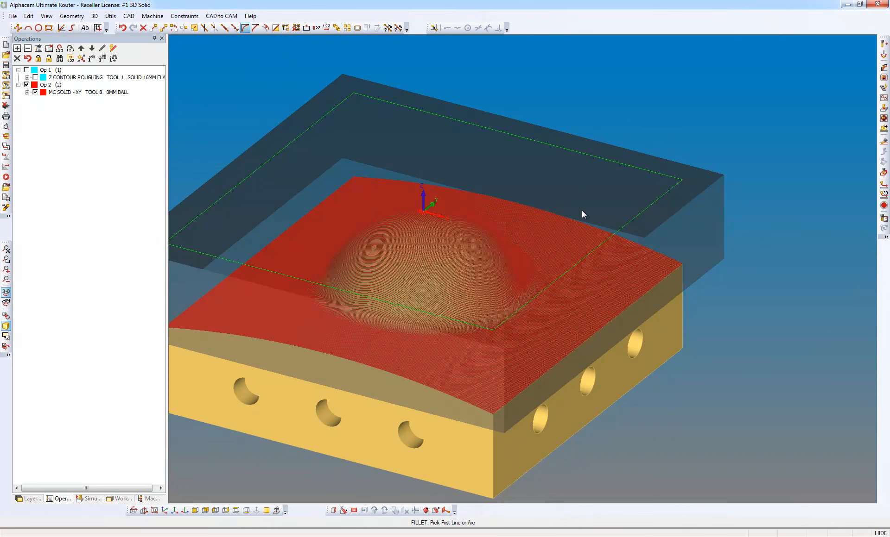
click(628, 168)
click(636, 215)
key(Escape)
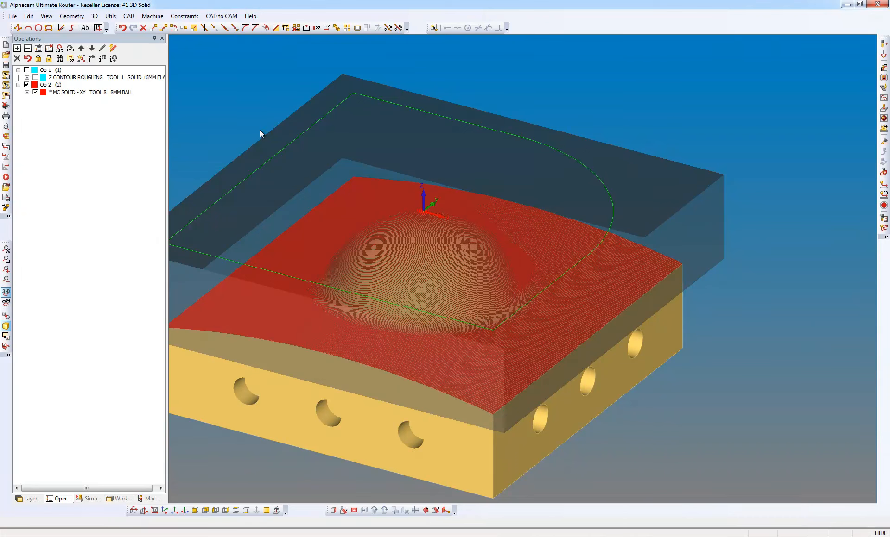
right_click(60, 93)
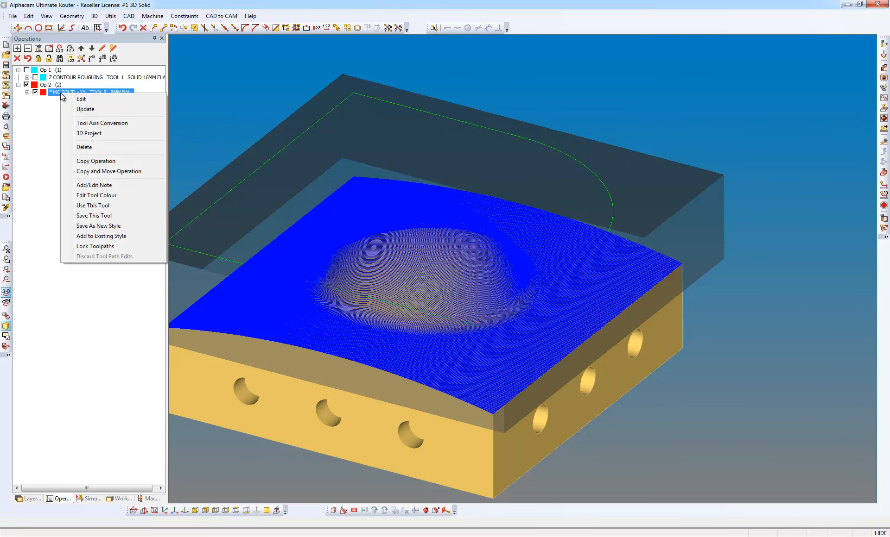
click(99, 111)
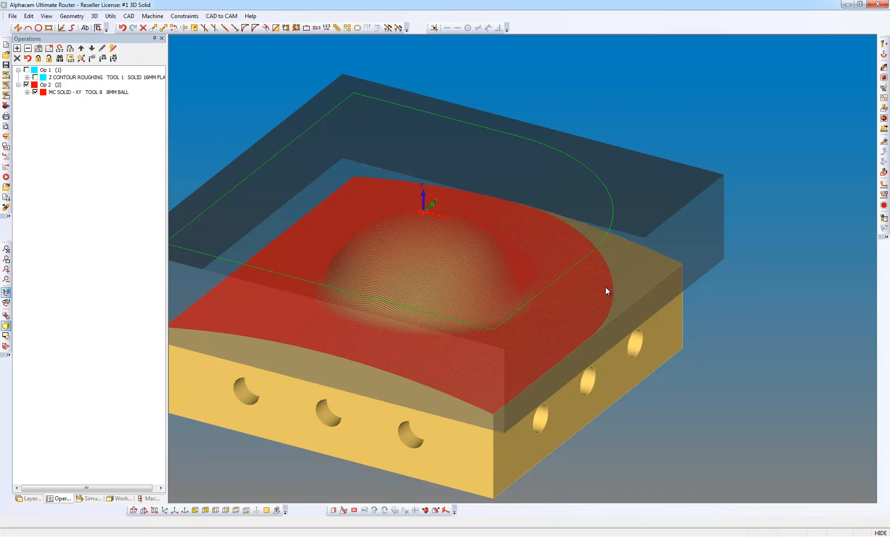
Show the Z Contour Roughing operation again and recalculate it with 0.5 mm maximum cut depth and 0.25 mm intermediate slices.
click(35, 76)
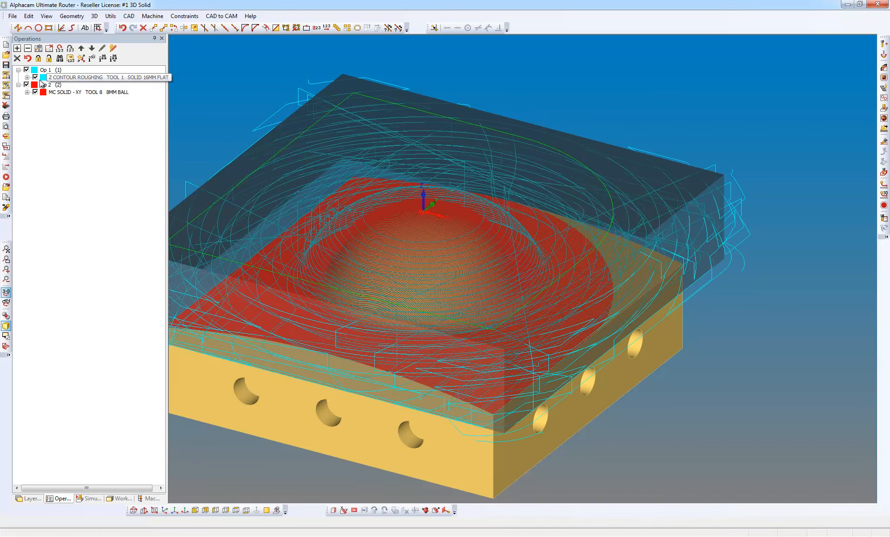
right_click(82, 81)
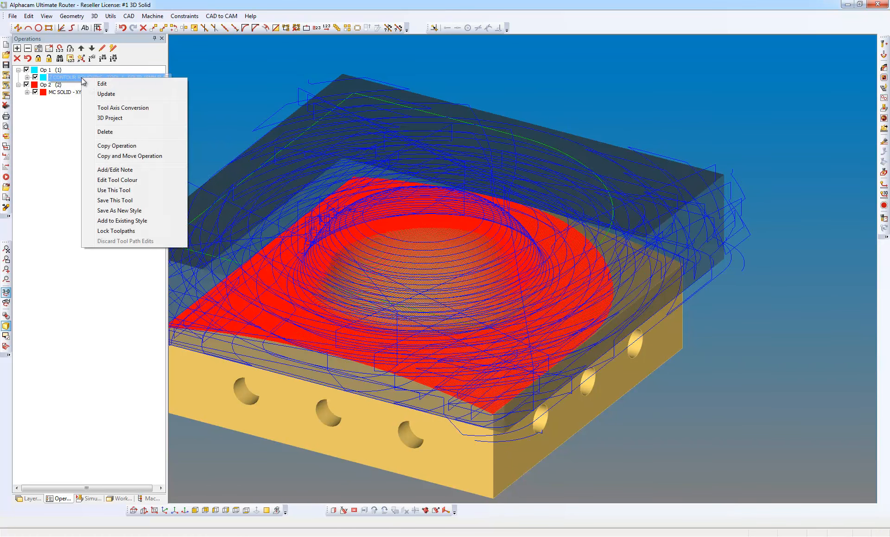
click(108, 84)
click(85, 269)
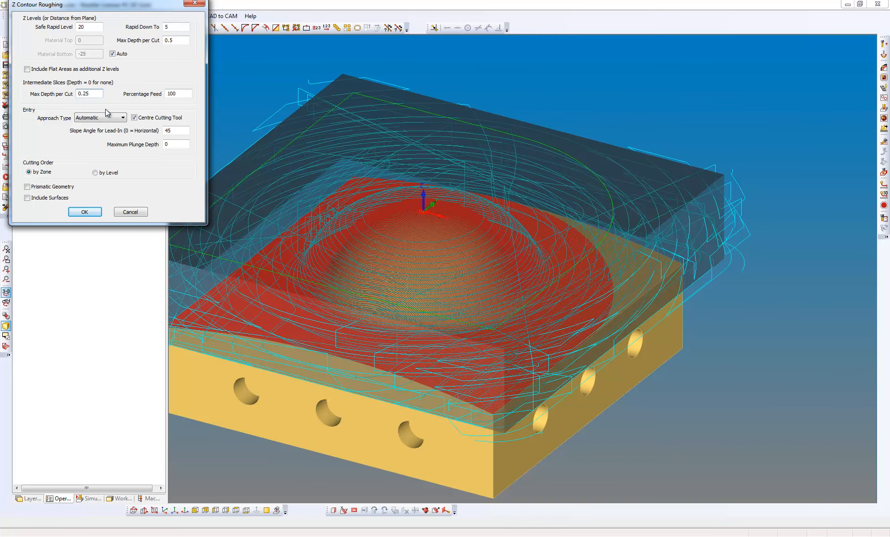
click(87, 212)
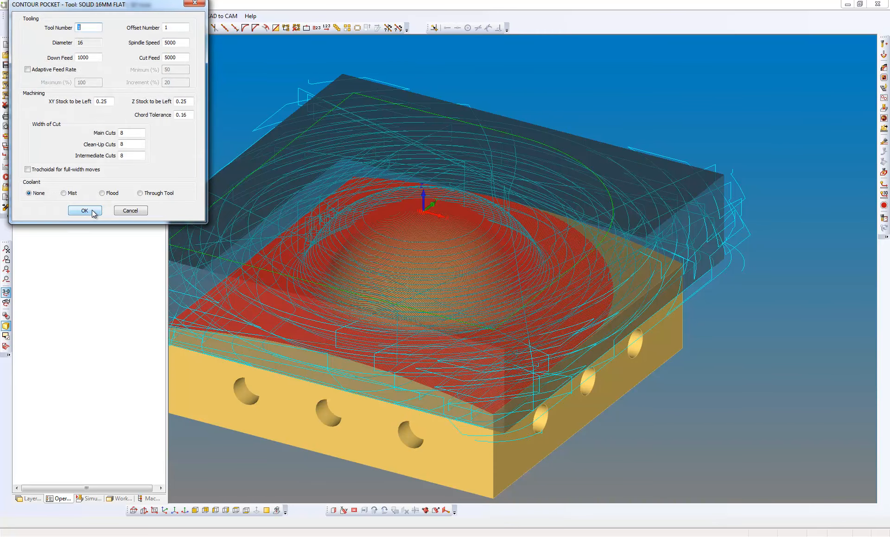
click(94, 214)
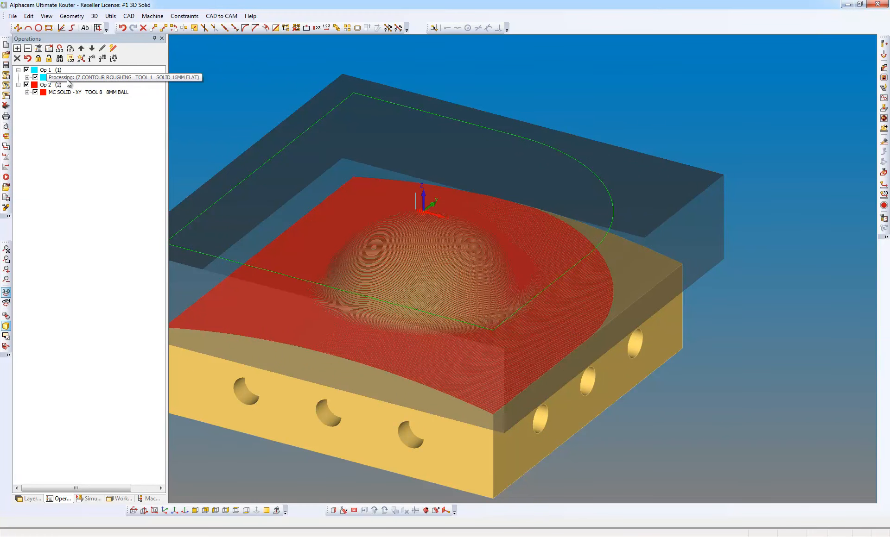
Automatically extract the drillable holes up to 22 mm diameter from all bodies in any orientation, including partial holes.
click(94, 16)
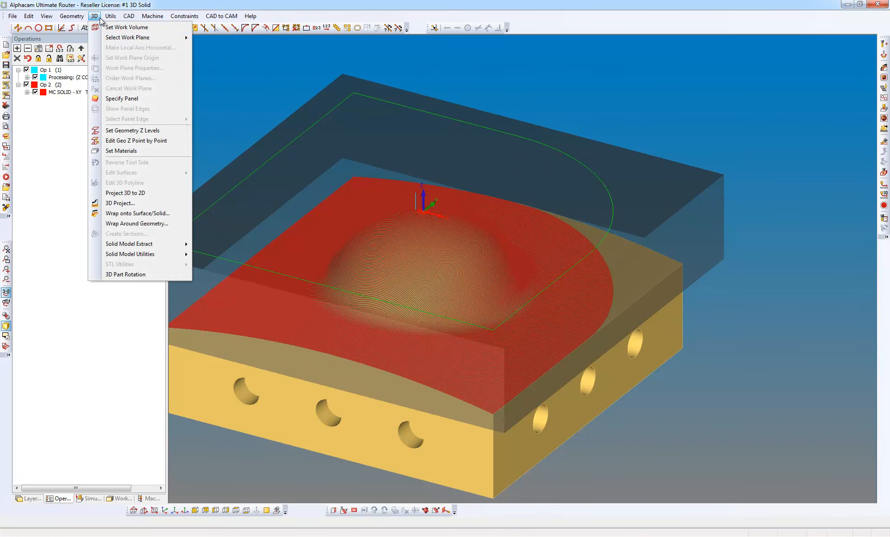
mouse_move(137, 244)
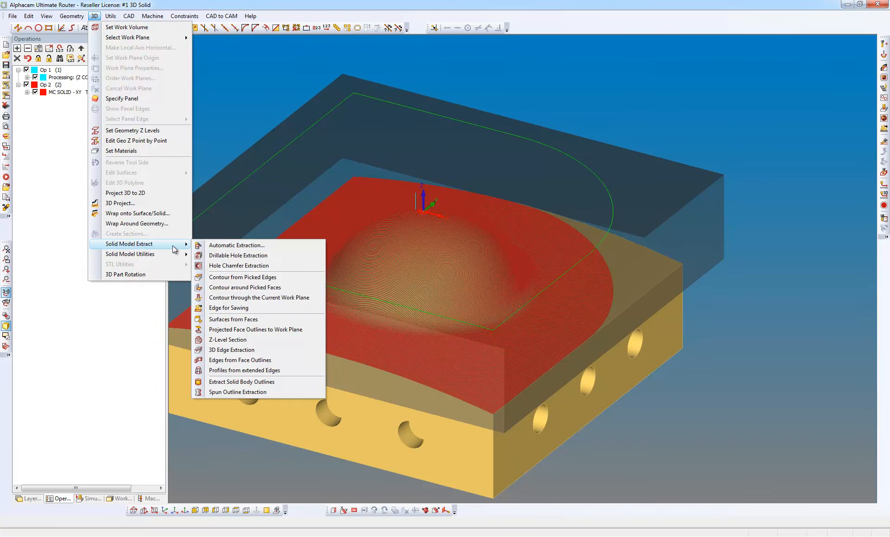
click(235, 247)
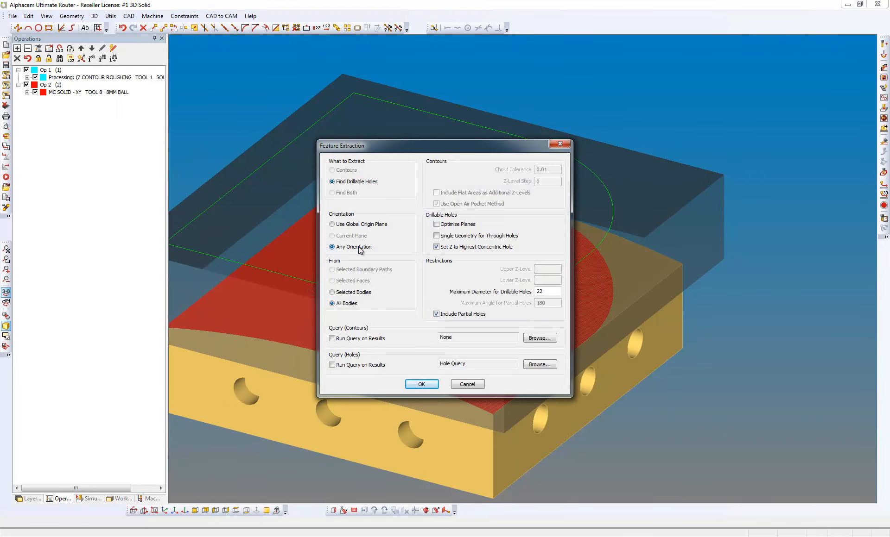
click(422, 384)
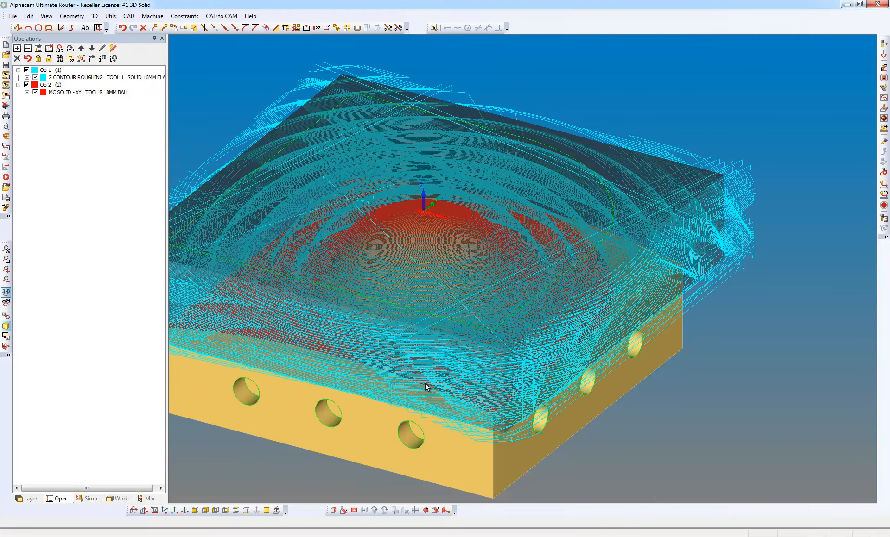
scroll(413, 449, up, 5)
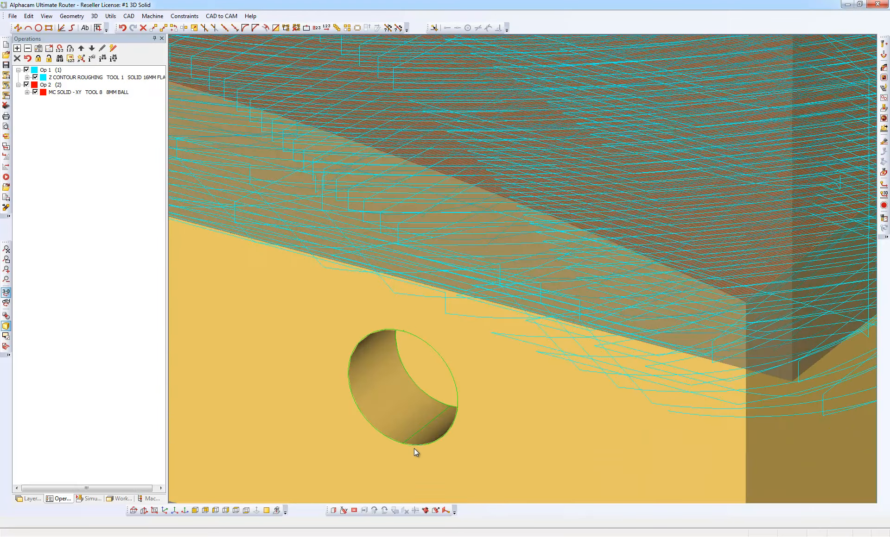
scroll(413, 448, down, 3)
scroll(415, 449, down, 2)
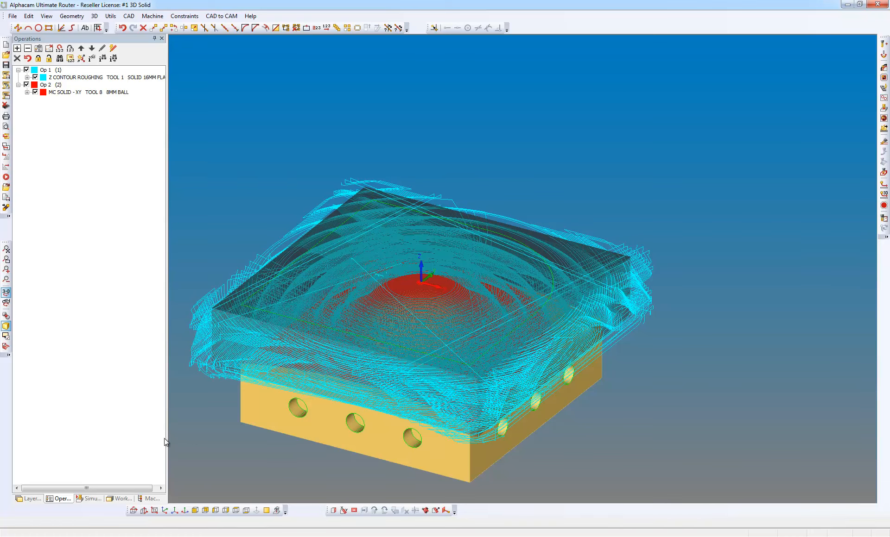
Apply the Drill Holes machining style from the Alphacam 2014 R1 folder to all geometries.
click(153, 499)
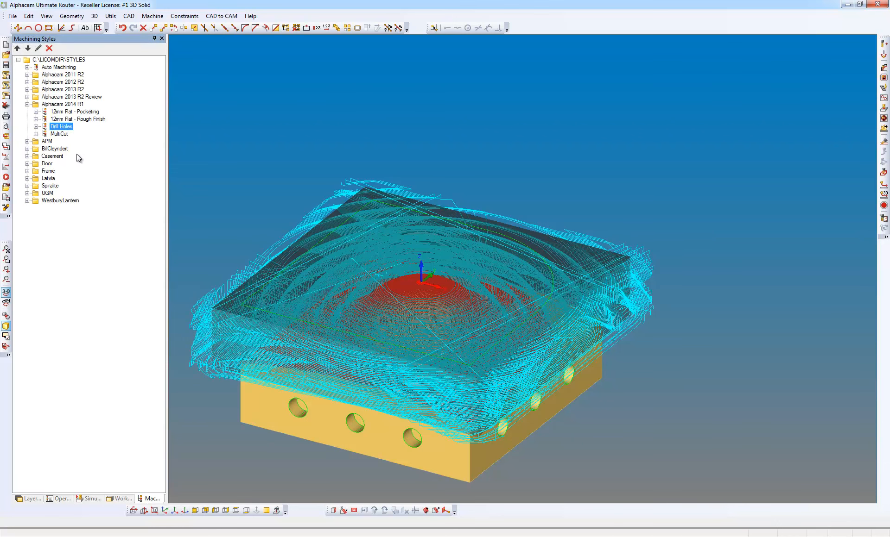
right_click(67, 130)
click(92, 133)
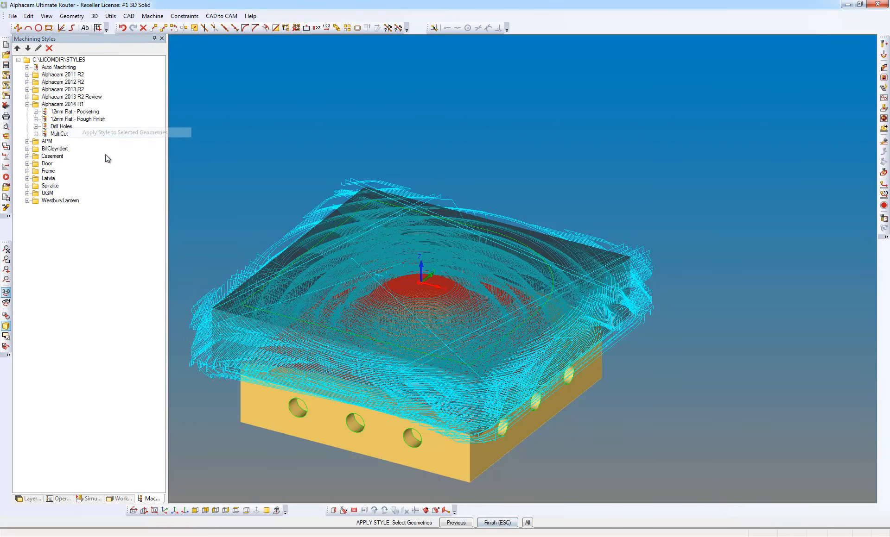
click(527, 522)
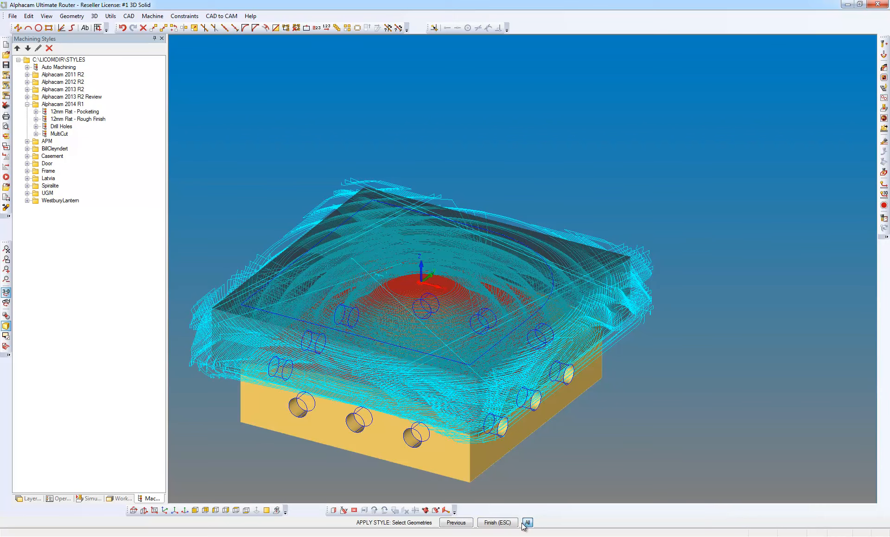
click(497, 523)
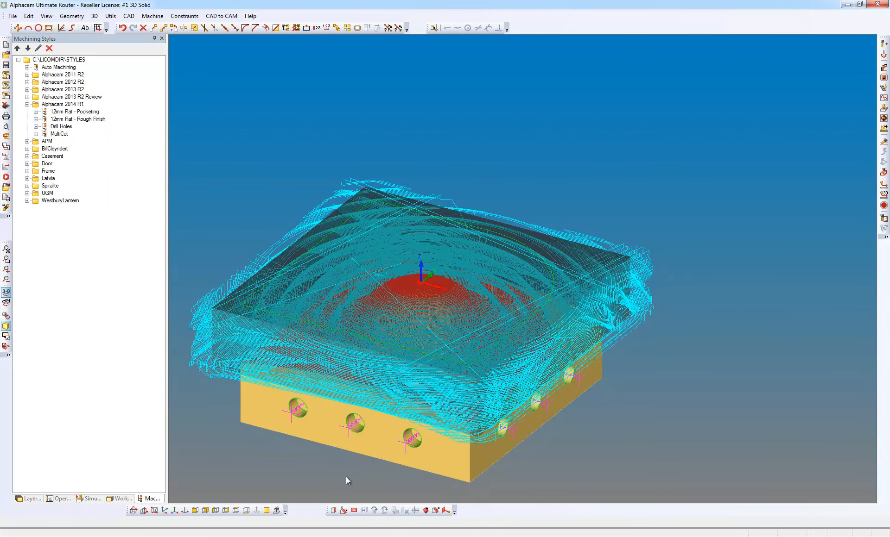
scroll(345, 477, up, 2)
middle_drag(377, 444, 313, 467)
middle_drag(413, 426, 429, 425)
scroll(429, 424, down, 1)
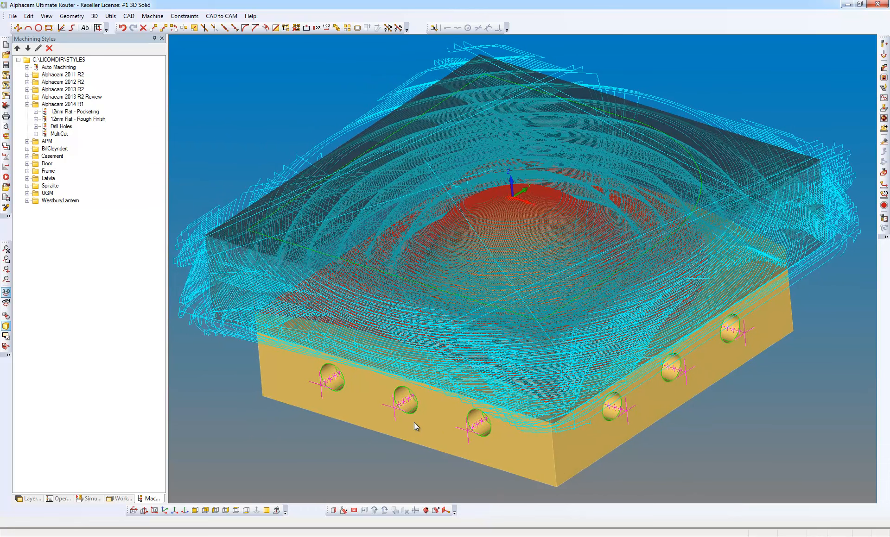
scroll(423, 419, down, 2)
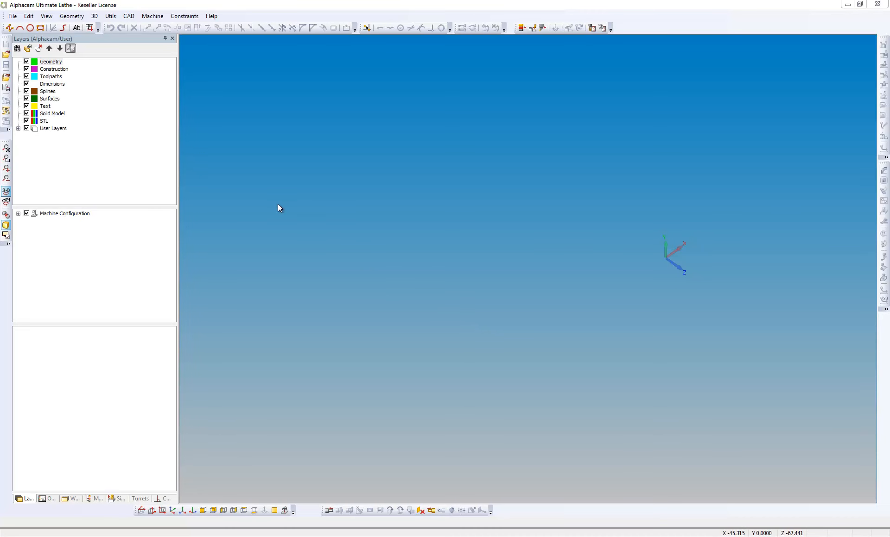
In Alphacam Ultimate Lathe, open External Rougher.atd from the #1.1 Solid Tools Lathe folder.
click(13, 16)
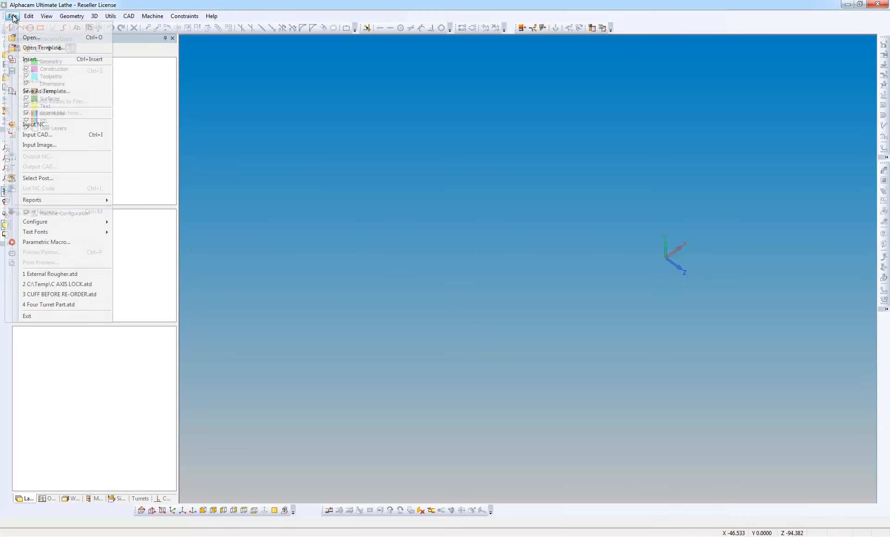
click(30, 38)
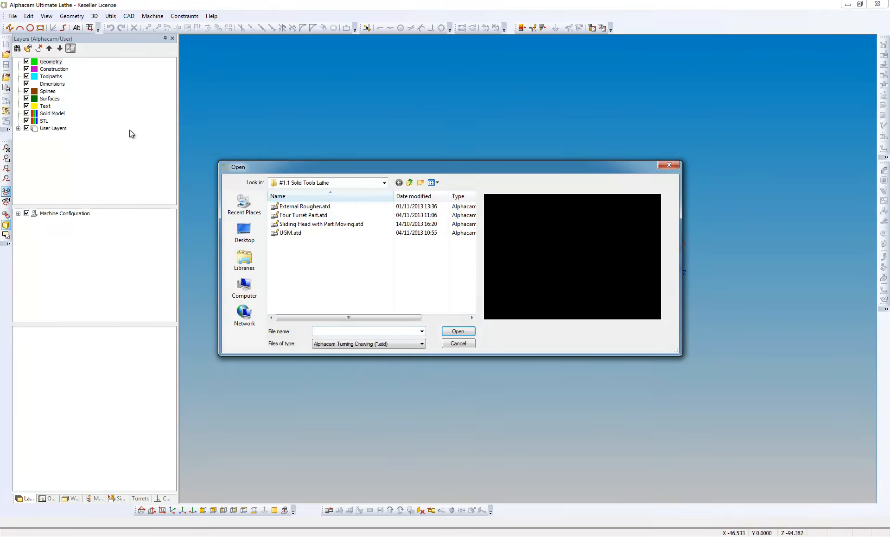
click(304, 207)
click(458, 332)
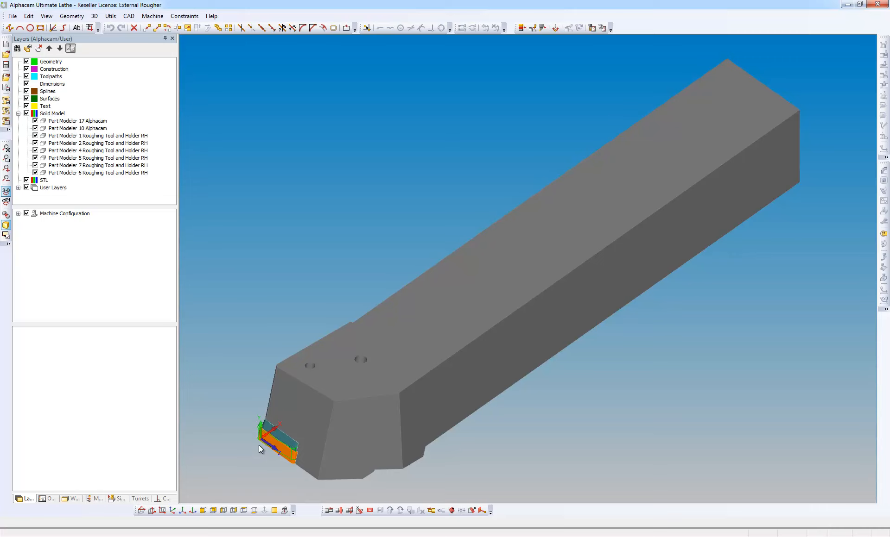
Define a 2-axis tool with one programming point from the insert's wireframe outline, picking the front corner arc as the tool tip.
scroll(258, 446, up, 6)
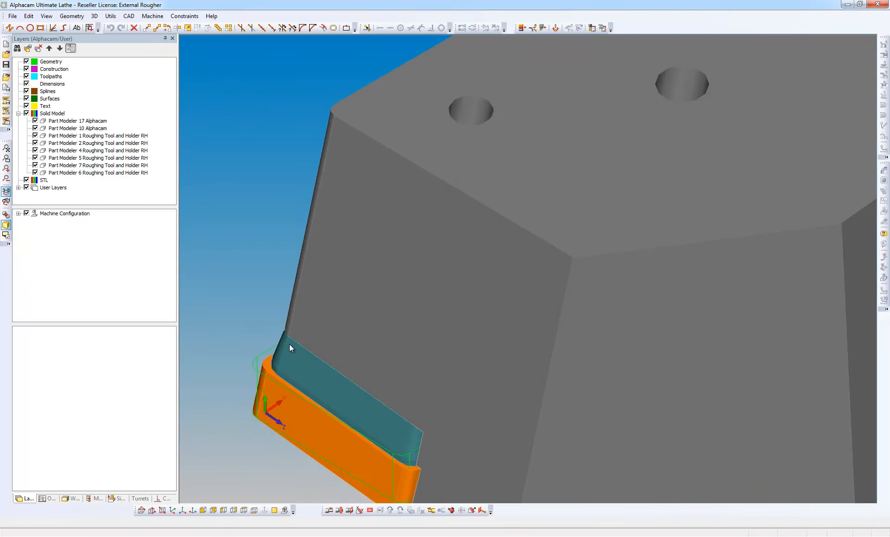
click(155, 17)
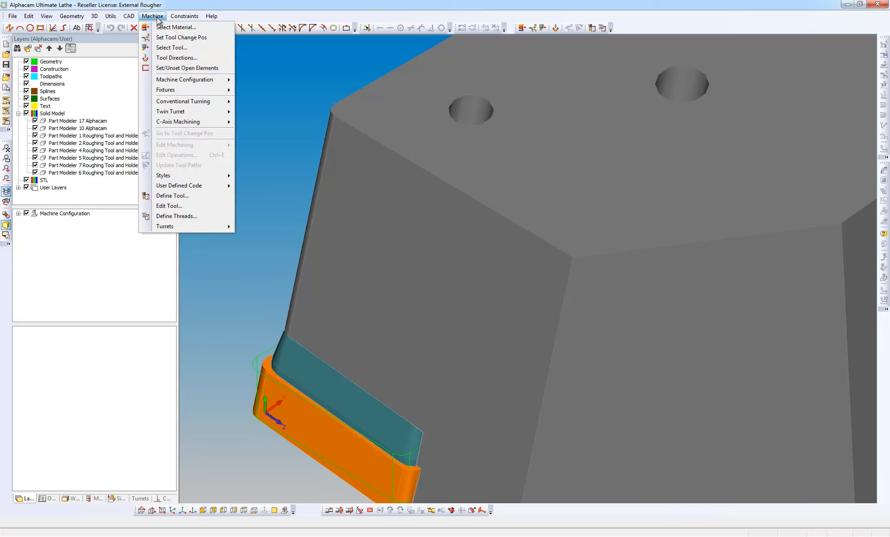
click(170, 196)
click(435, 251)
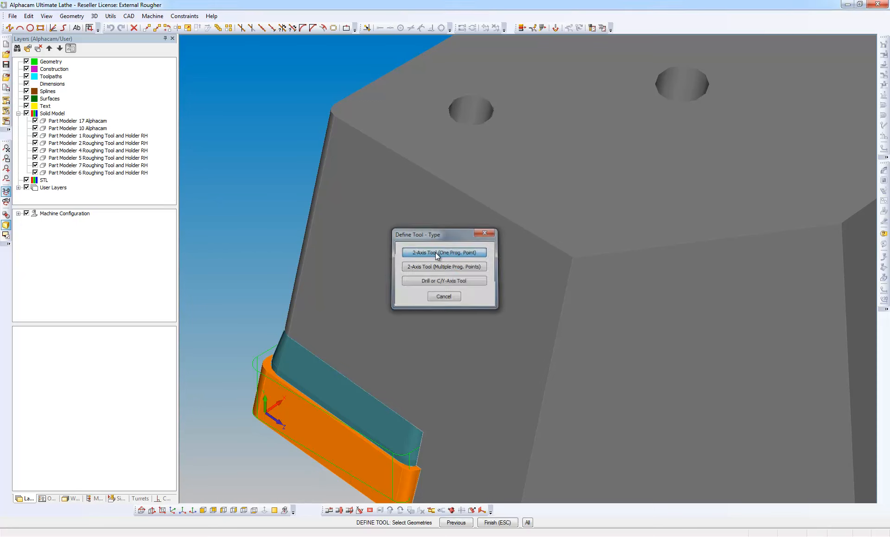
click(273, 348)
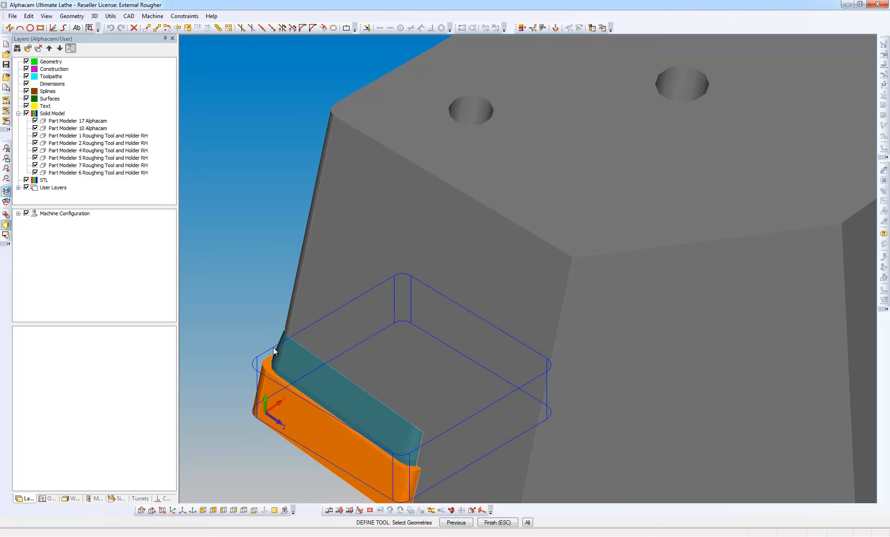
click(491, 523)
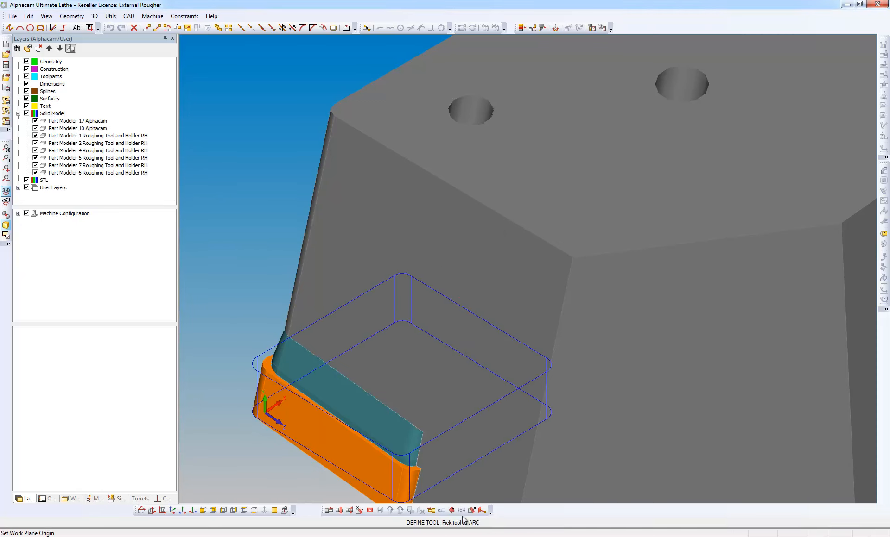
click(254, 369)
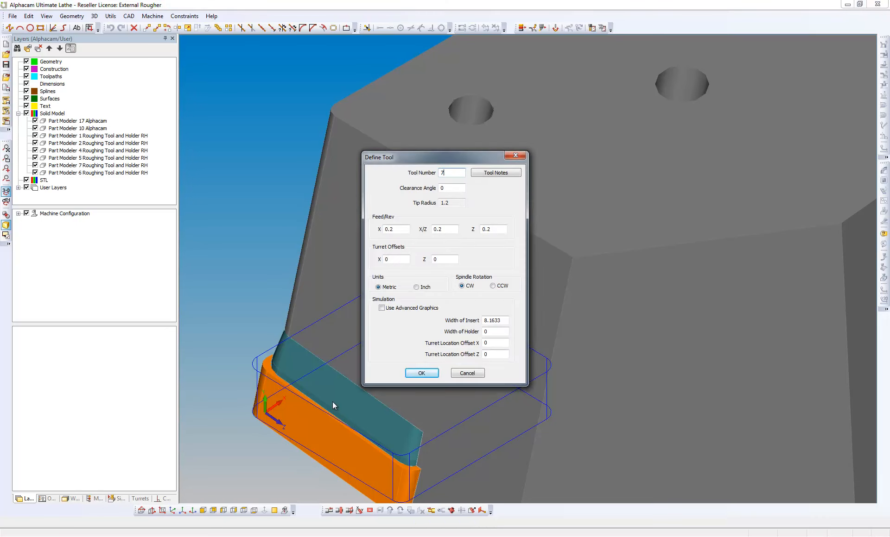
Set tool number 7, enable advanced simulation graphics and choose the quadrant whose tip points down and left.
key(Tab)
click(394, 310)
click(419, 373)
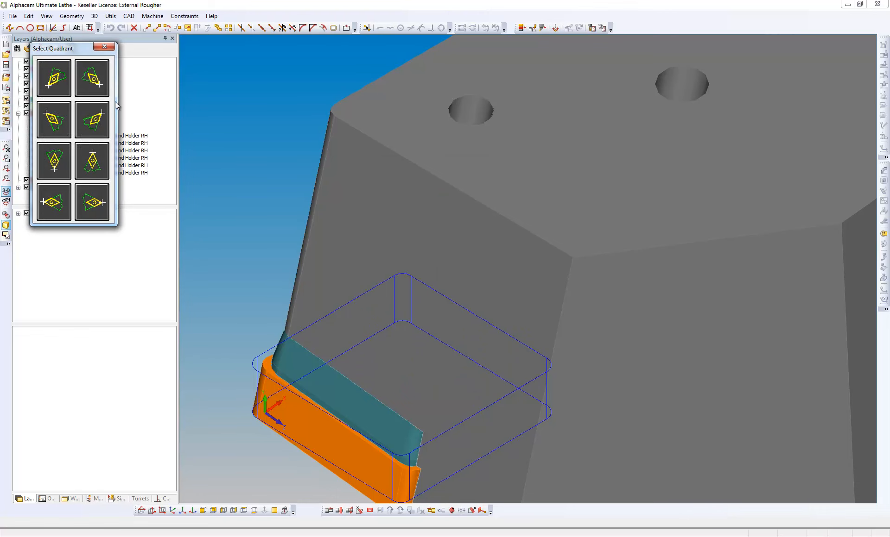
click(62, 86)
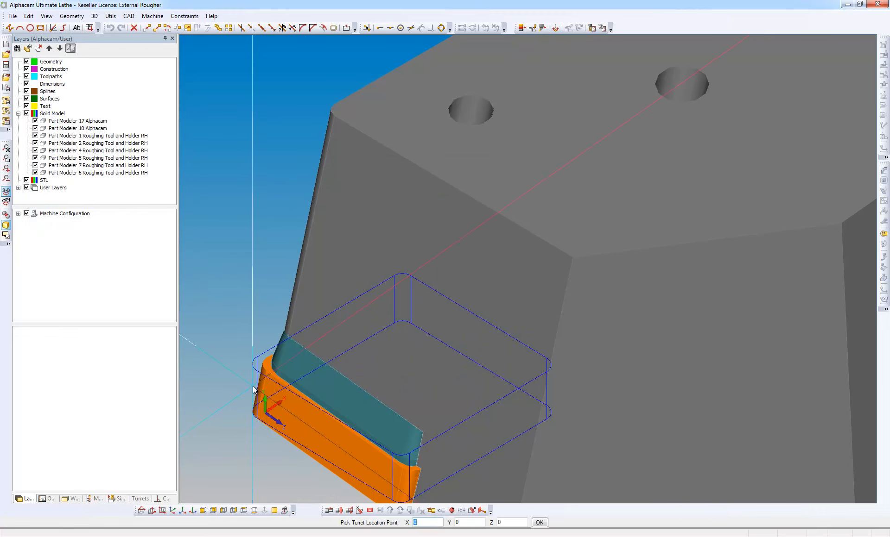
Set the turret location point at the end point of the lower corner on the far end of the holder shank.
scroll(255, 380, down, 5)
scroll(243, 385, down, 1)
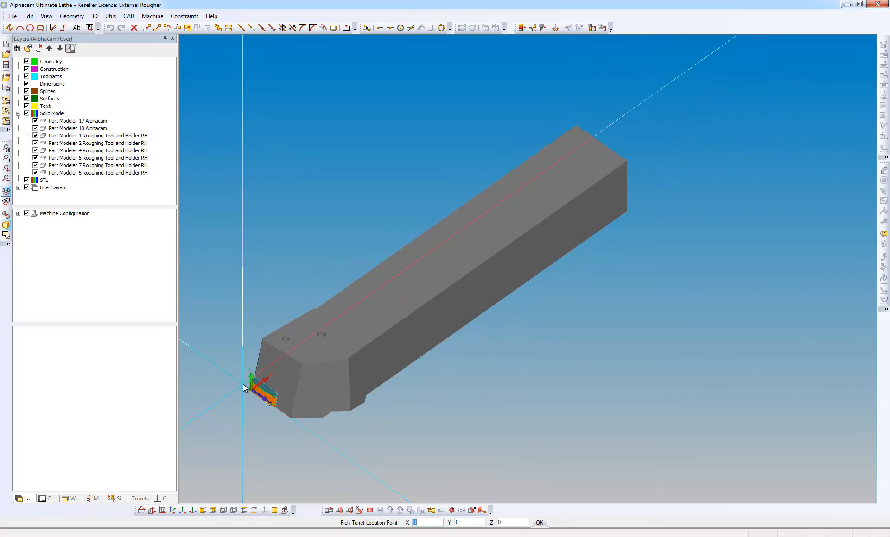
scroll(644, 218, up, 4)
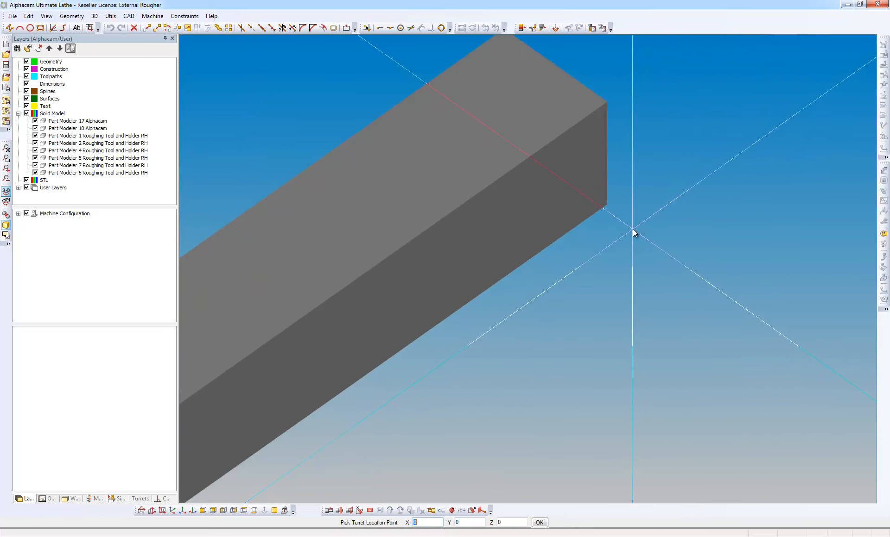
click(381, 29)
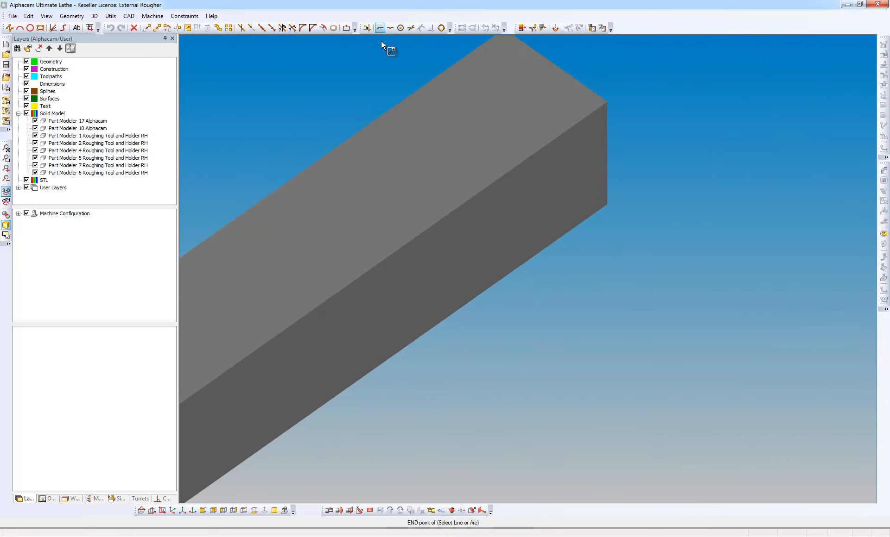
click(606, 204)
scroll(665, 222, down, 3)
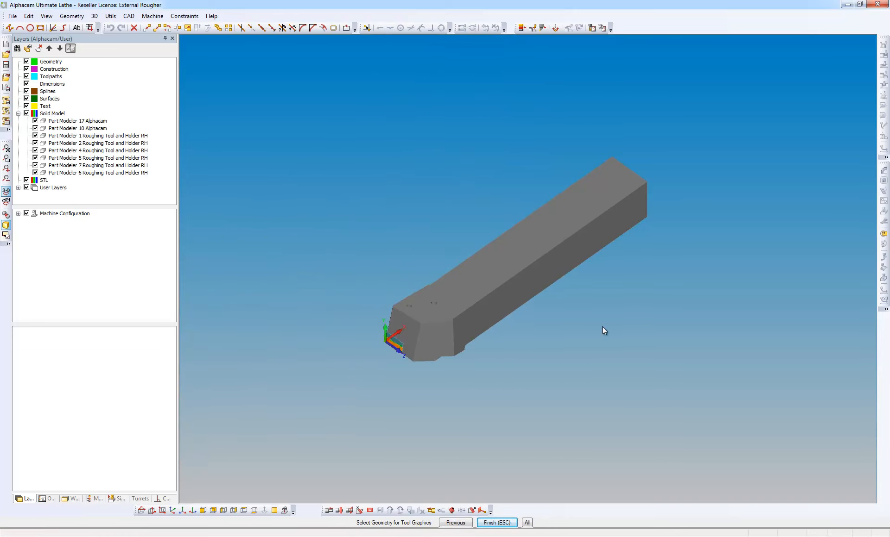
Use all the insert and holder bodies as the tool graphics, leaving out the insert's wireframe outline.
click(527, 523)
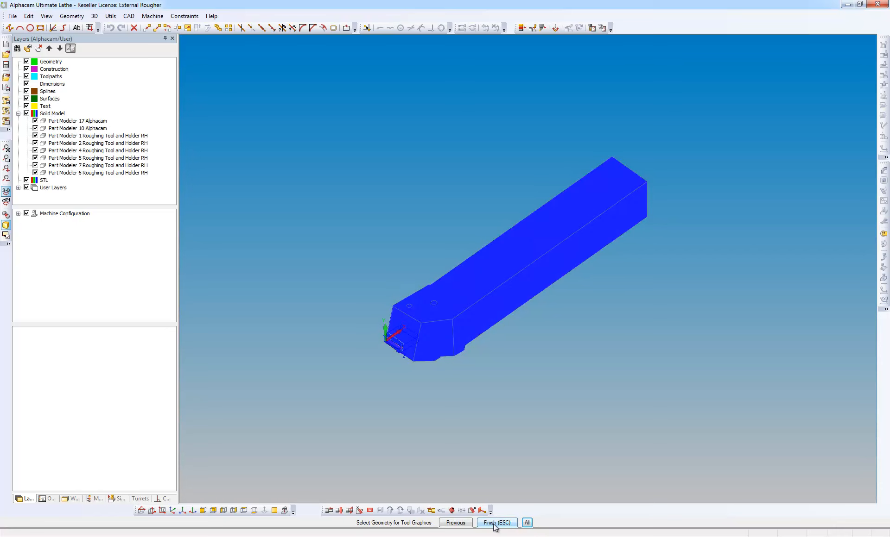
scroll(389, 338, up, 5)
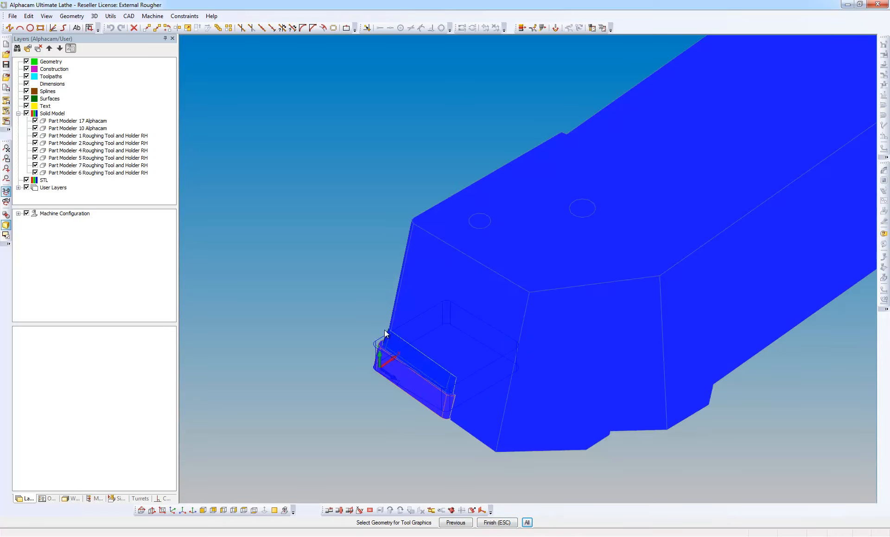
click(382, 337)
click(490, 524)
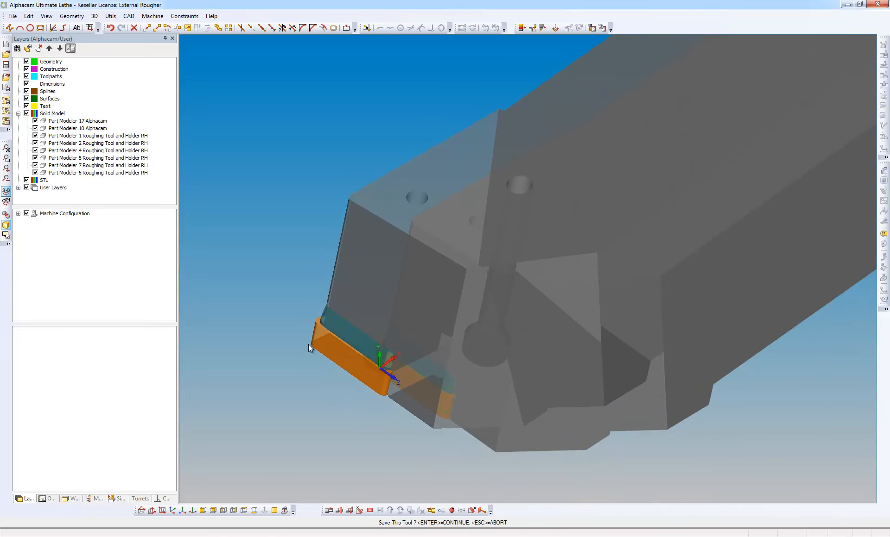
Save the tool as External Rougher.att in the Turret Tools folder, overwriting the existing file.
key(Return)
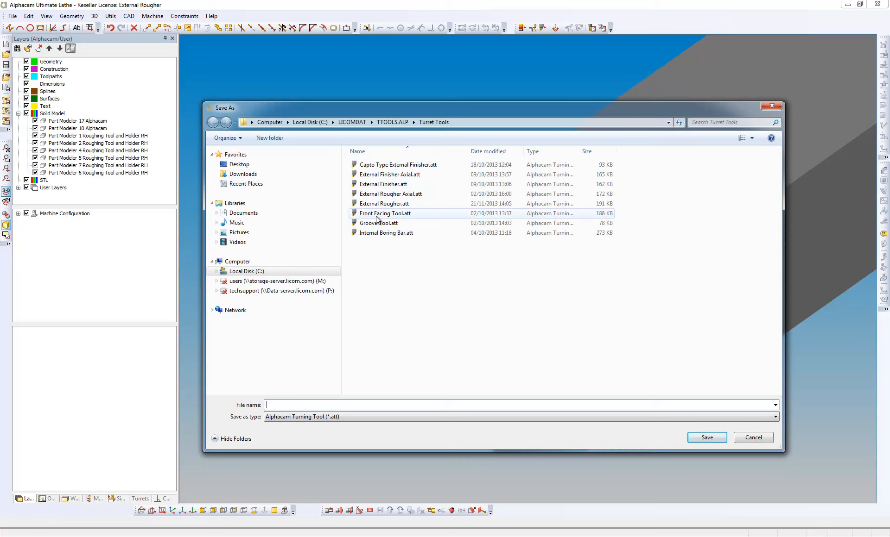
click(385, 204)
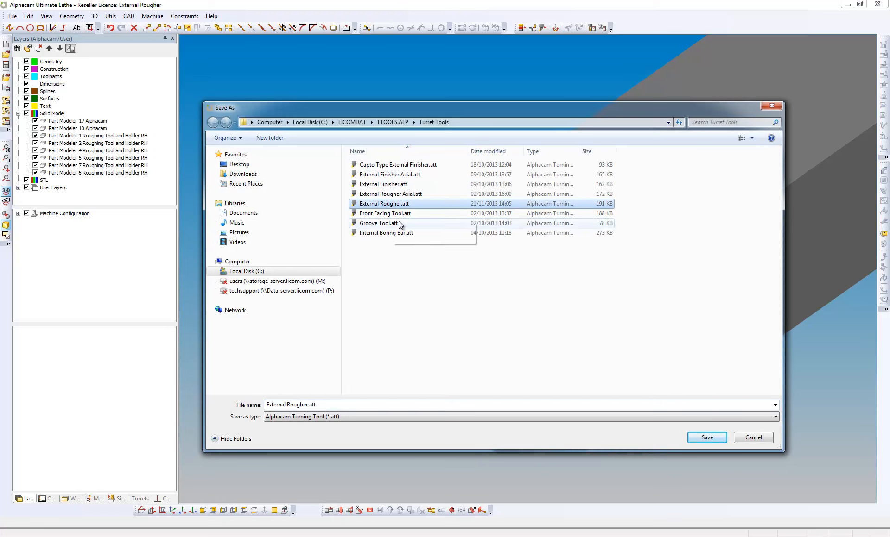
click(702, 439)
click(473, 276)
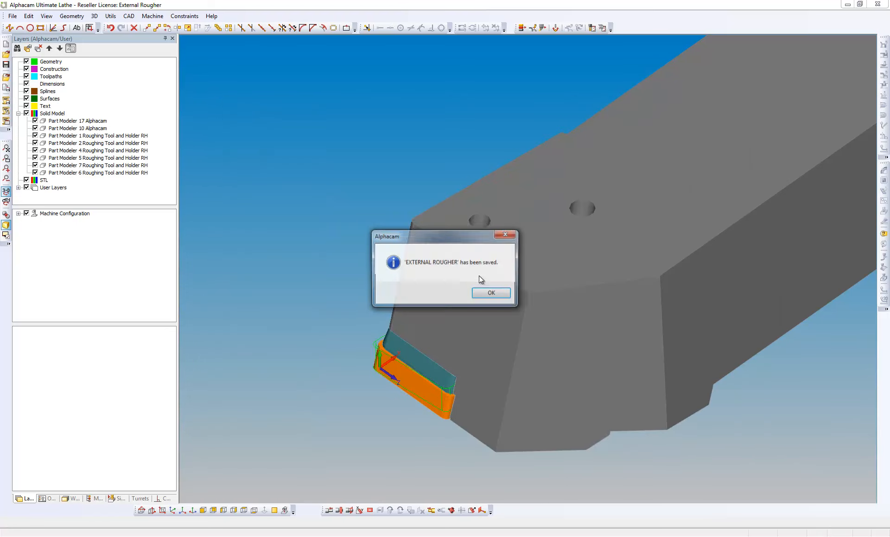
click(479, 293)
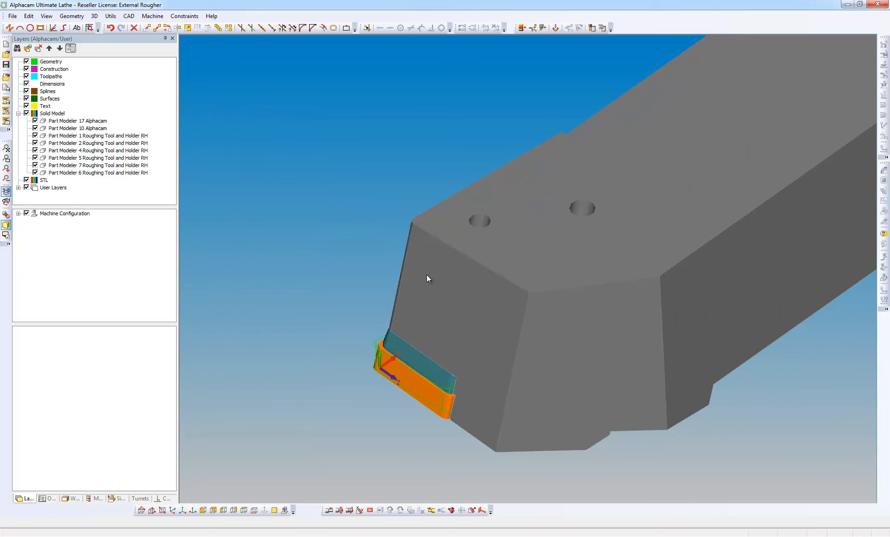
Start a new drawing and load the turret file 2014 R1.atturret.
click(13, 16)
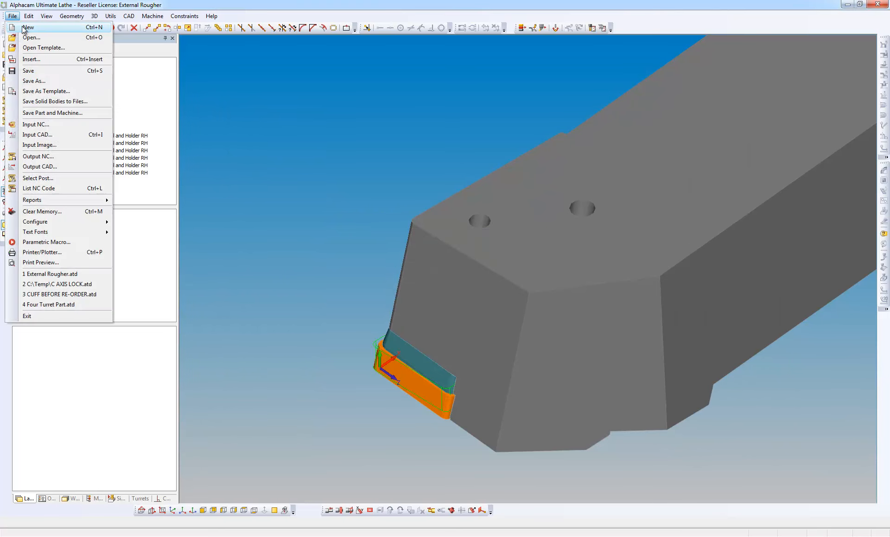
click(22, 29)
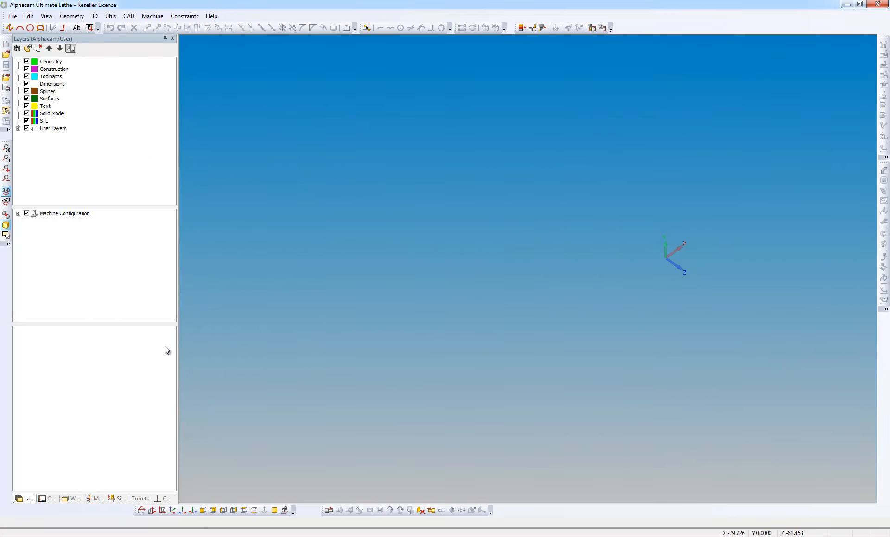
click(141, 501)
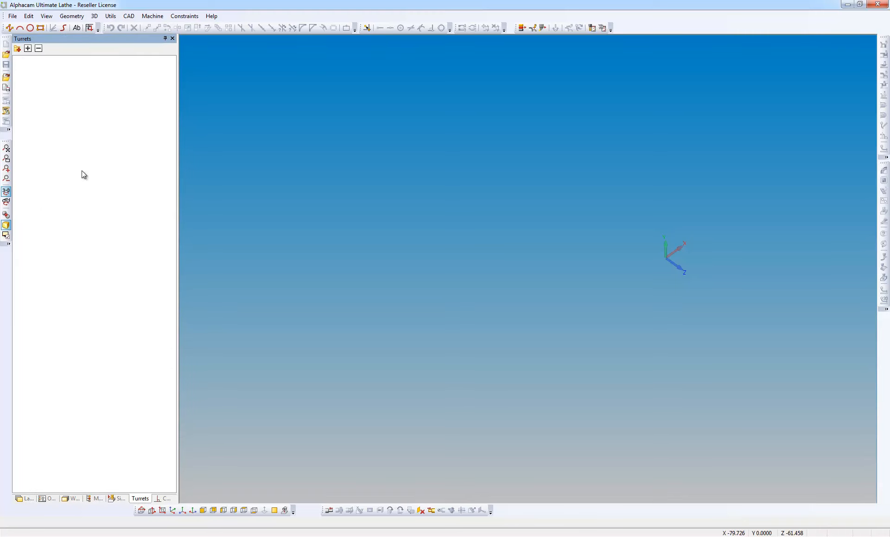
click(17, 49)
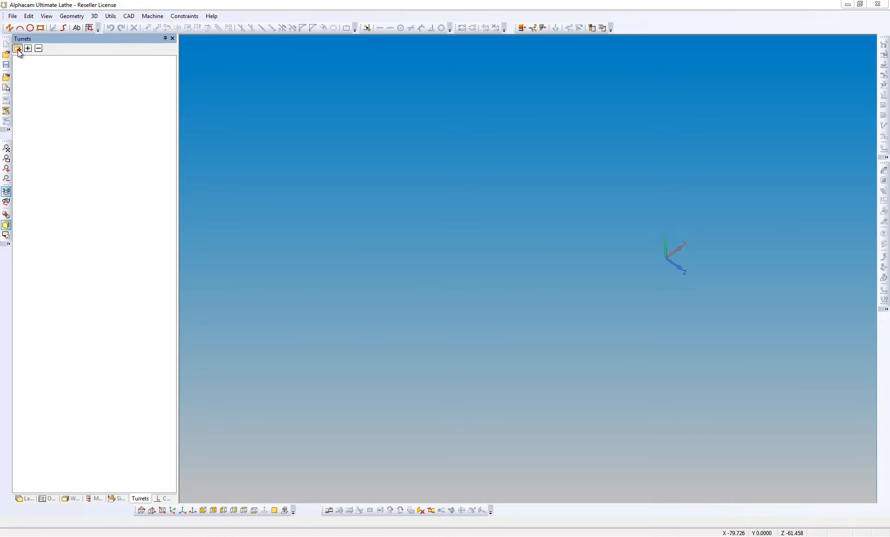
click(376, 165)
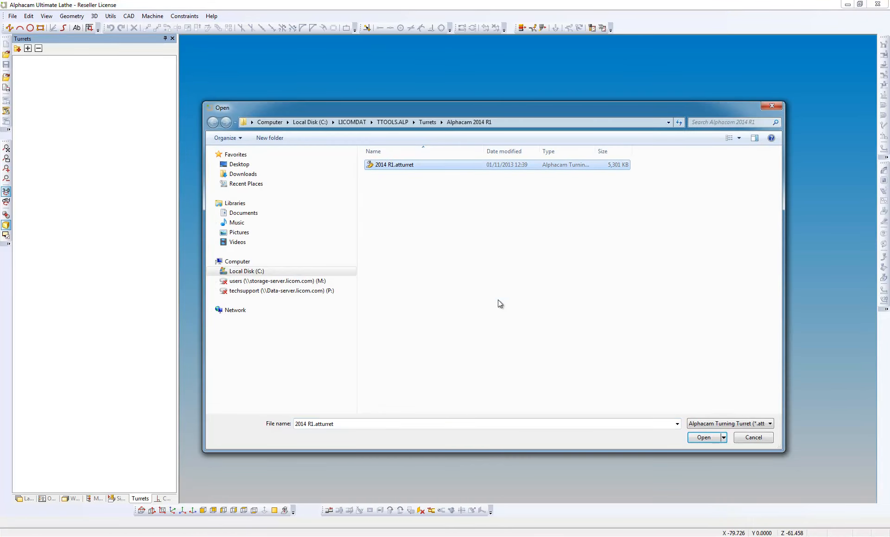
click(702, 438)
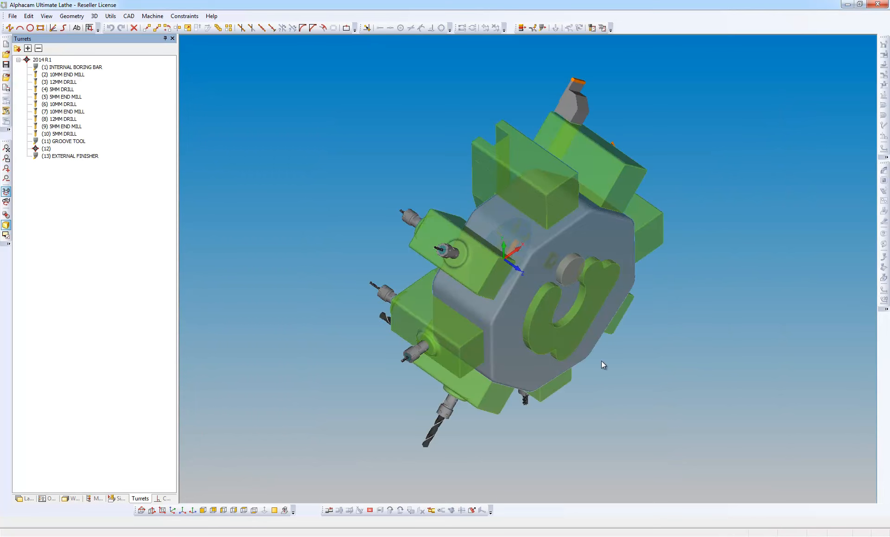
Load the External Rougher from the Turret Tools folder into empty turret station 12, keeping tool number 7 and the front station.
drag(505, 288, 704, 290)
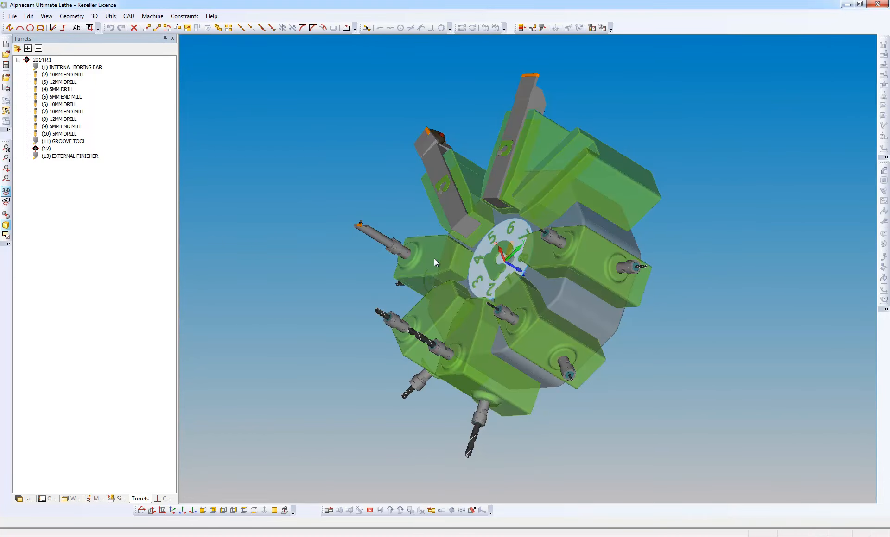
drag(433, 258, 711, 297)
middle_drag(711, 297, 783, 297)
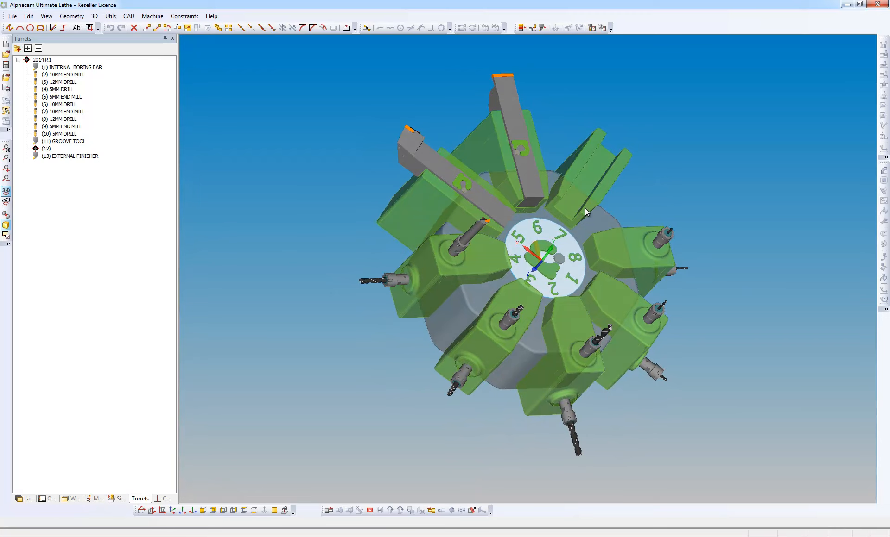
scroll(585, 210, up, 3)
scroll(584, 210, up, 2)
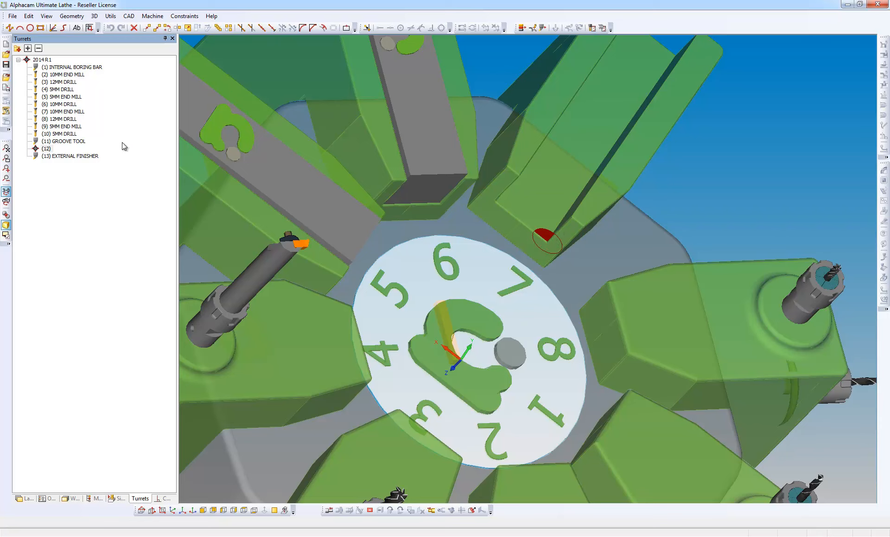
right_click(52, 151)
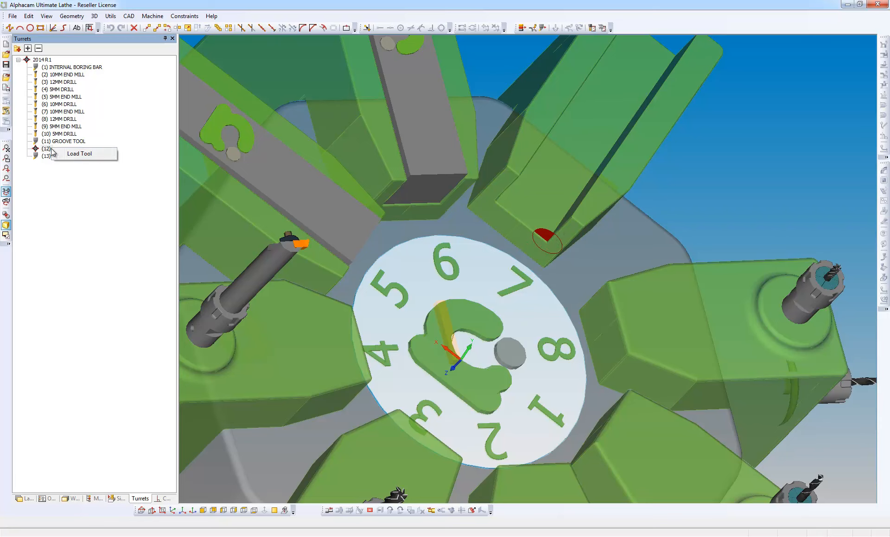
click(94, 156)
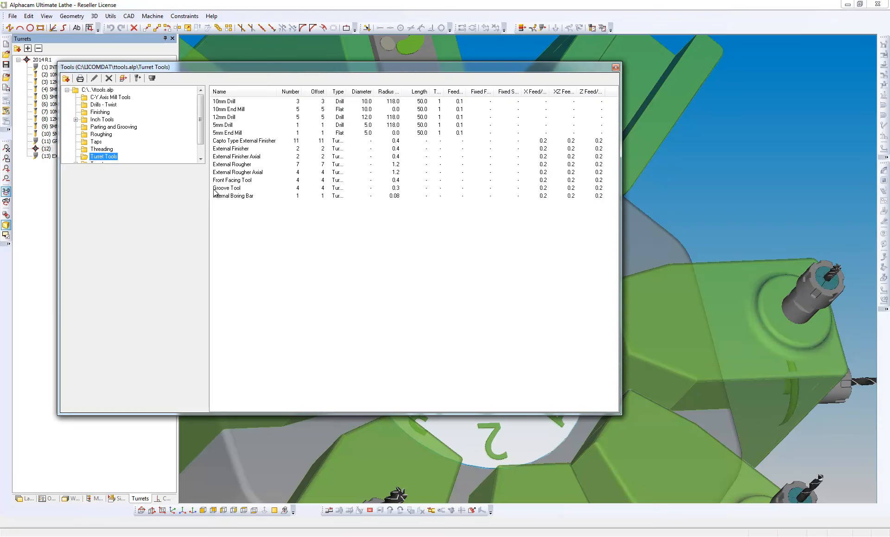
click(235, 165)
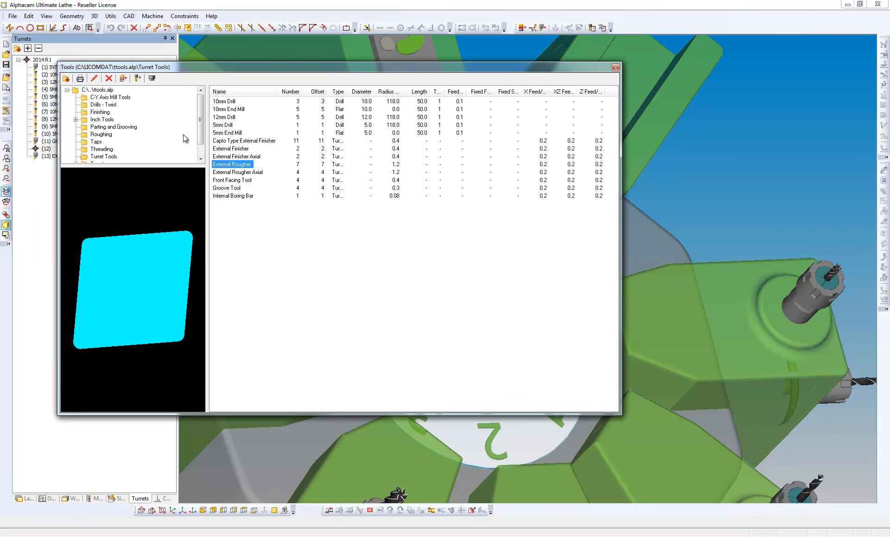
click(138, 78)
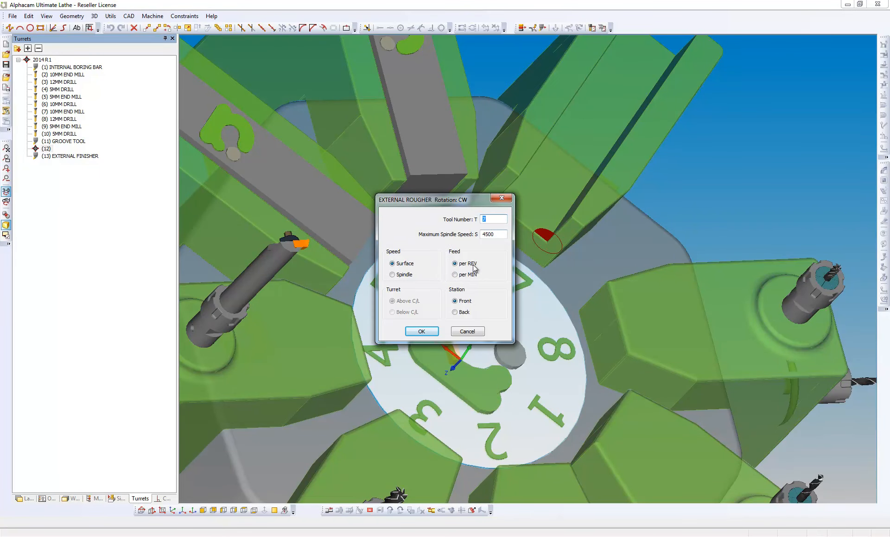
click(416, 331)
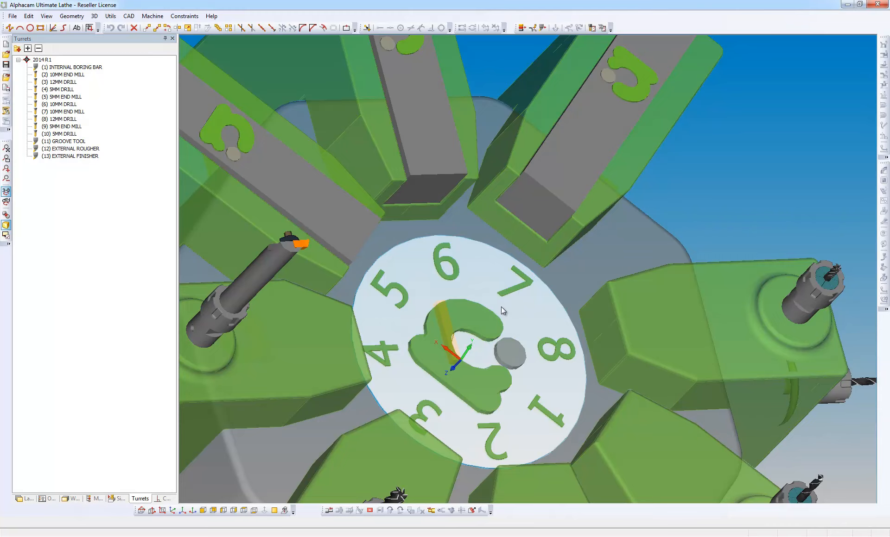
Set the home position of the 2014 R1 turret with X at 600.
scroll(492, 307, down, 3)
middle_drag(561, 227, 2, 341)
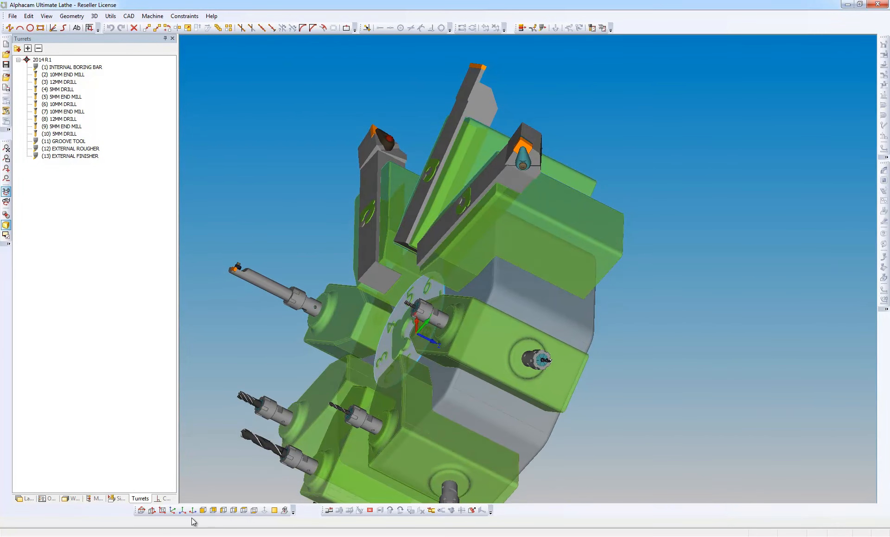
click(175, 514)
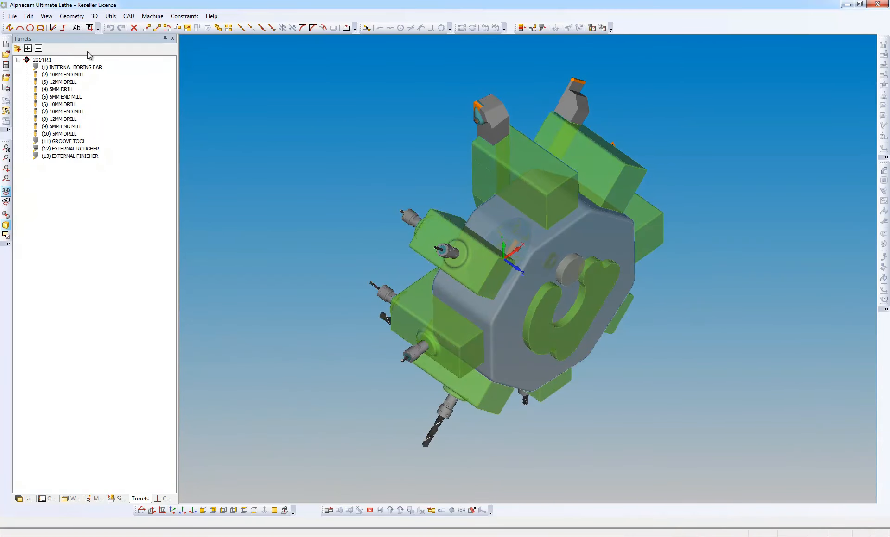
right_click(48, 63)
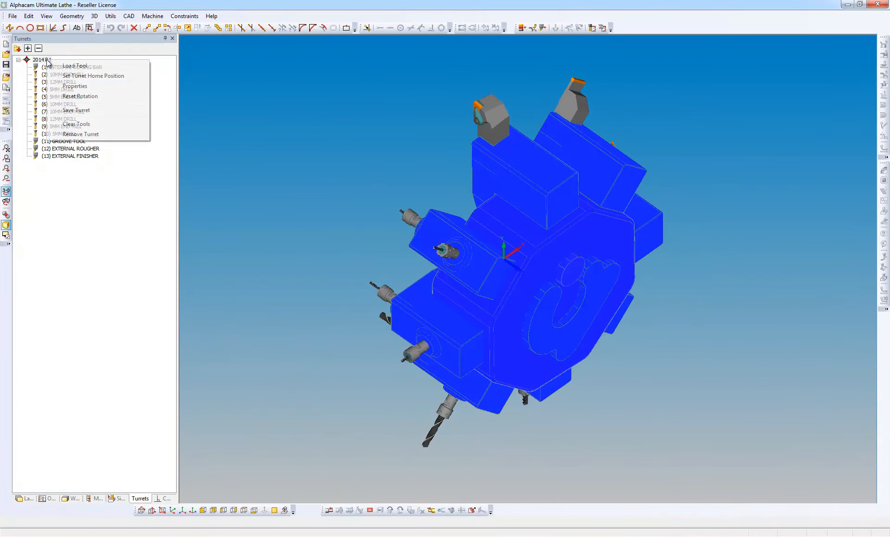
click(84, 77)
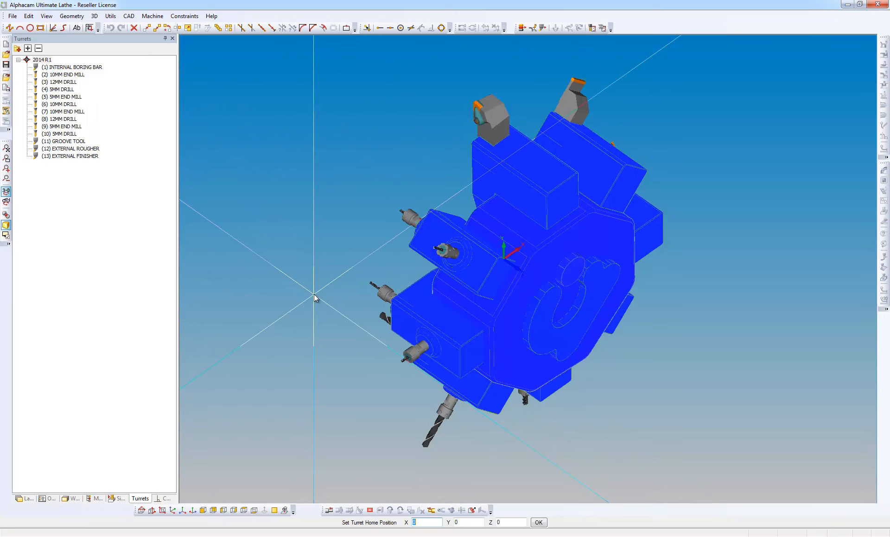
text(600)
key(Tab)
key(Tab)
click(538, 522)
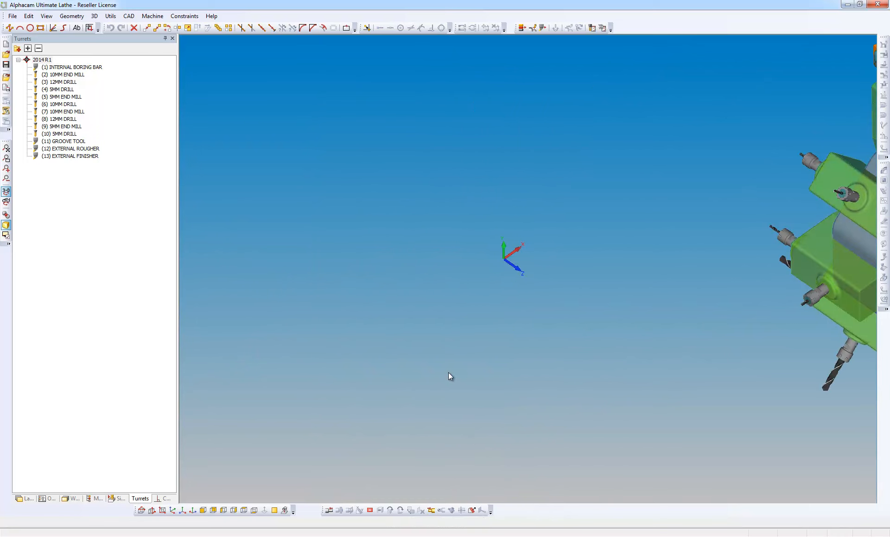
Set the tool change position to X 200, Z 100.
click(152, 17)
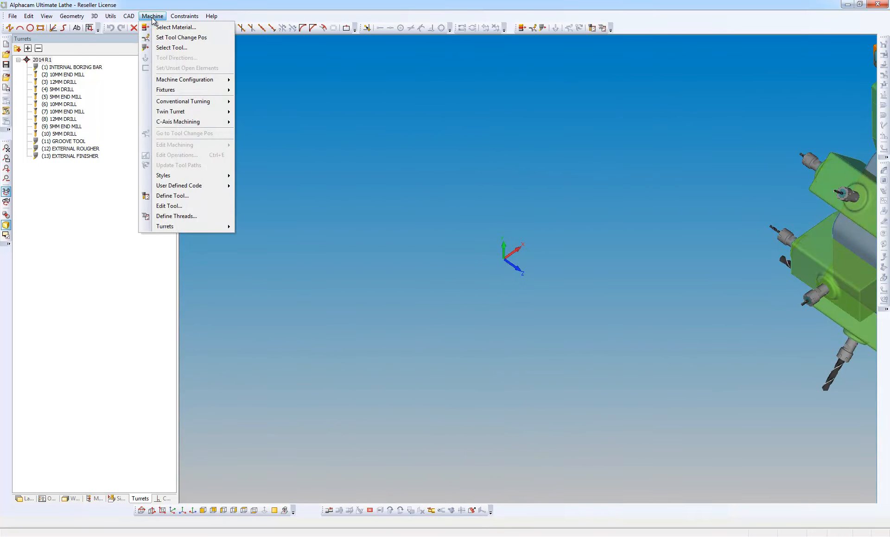
click(179, 37)
text(200)
key(Tab)
text(10)
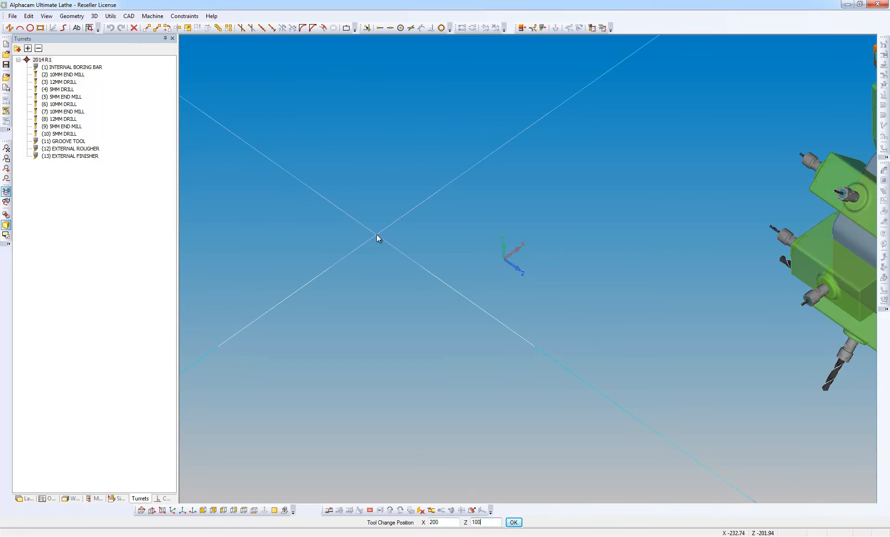
click(515, 522)
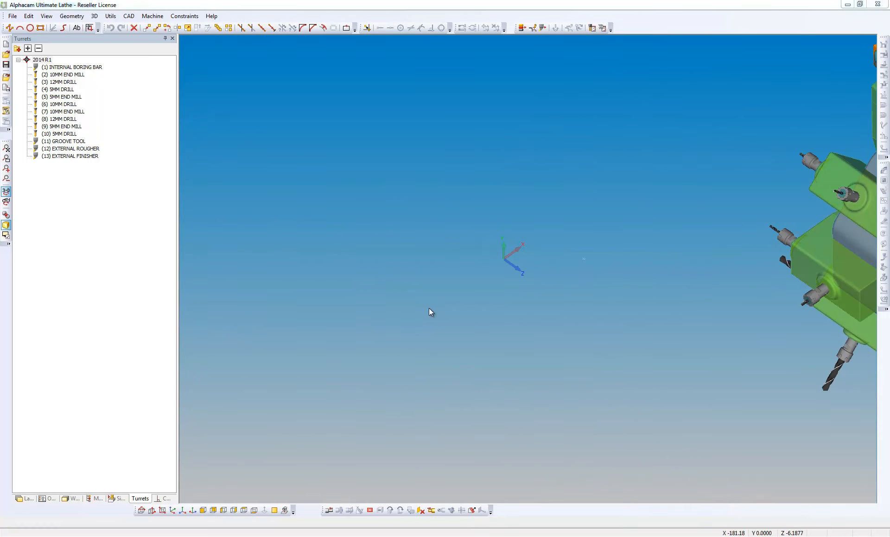
Import the Parasolid file Lathe Part.X_B from the #1.1 Solid Tools Lathe folder.
click(14, 19)
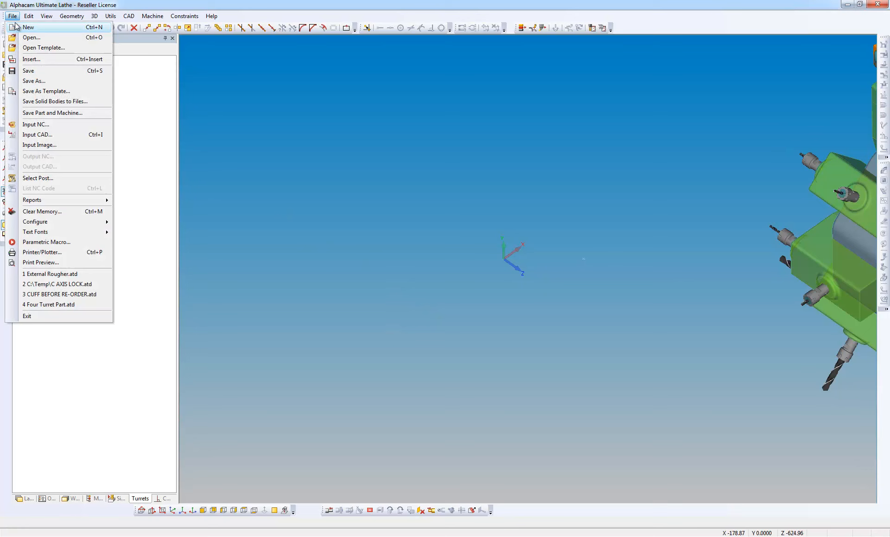
click(58, 137)
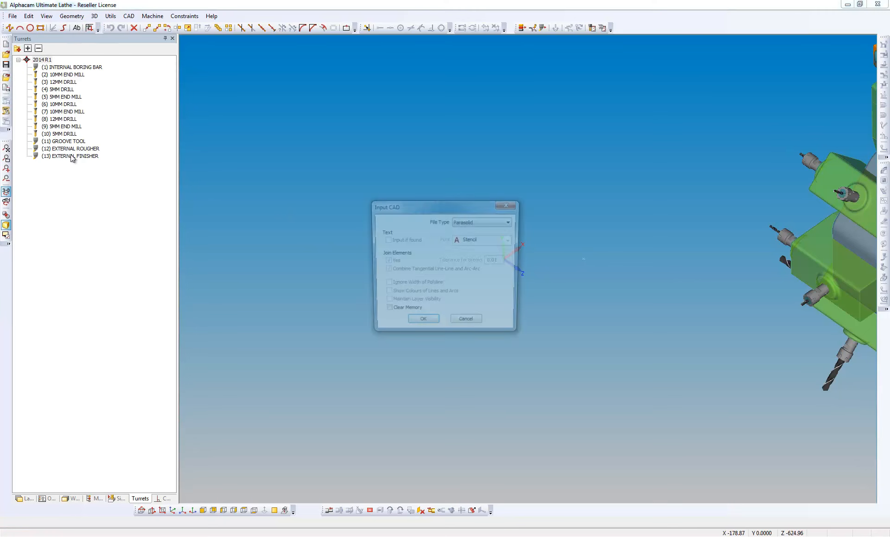
click(420, 324)
click(391, 168)
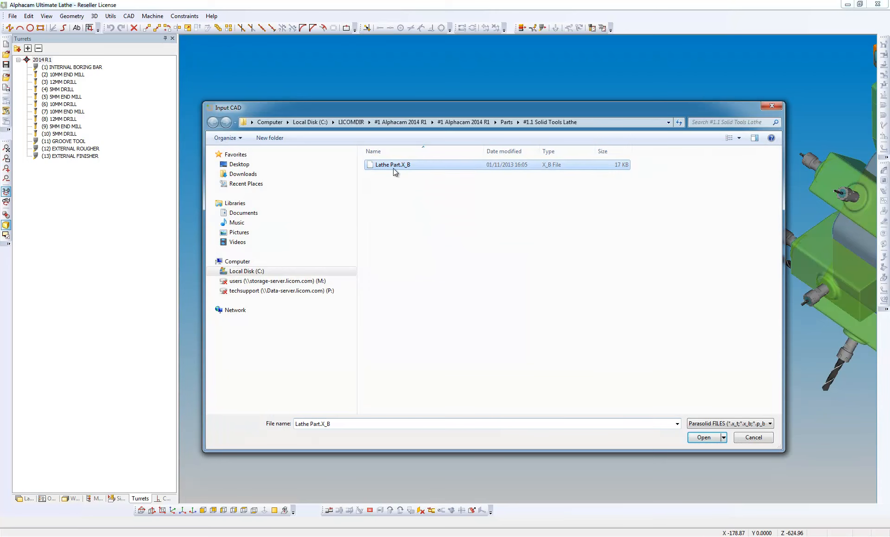
click(703, 437)
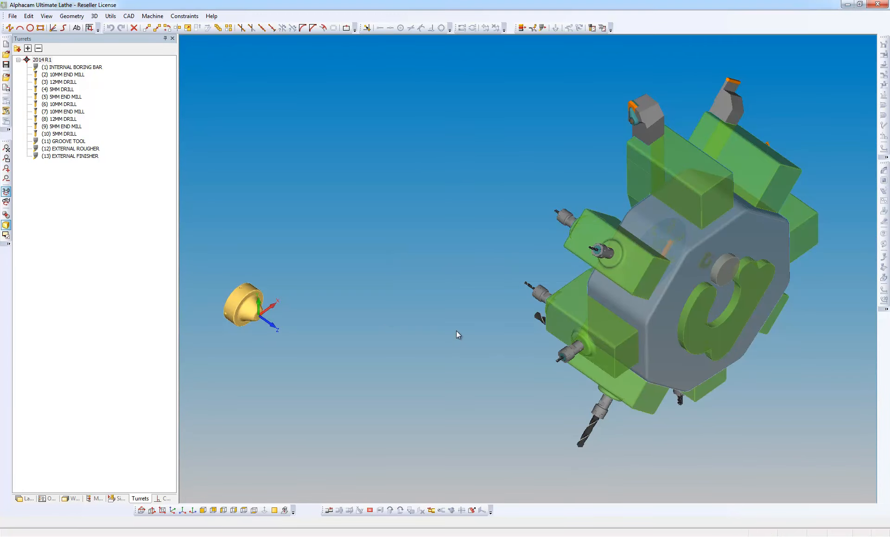
Refresh the display and extract the spun outline of the lathe part with a chord tolerance of 0.01.
scroll(218, 312, up, 6)
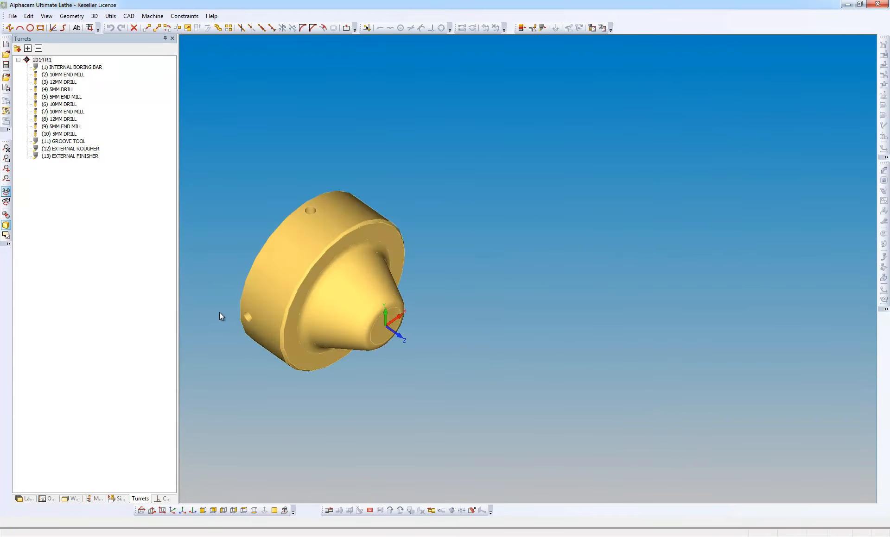
right_click(276, 290)
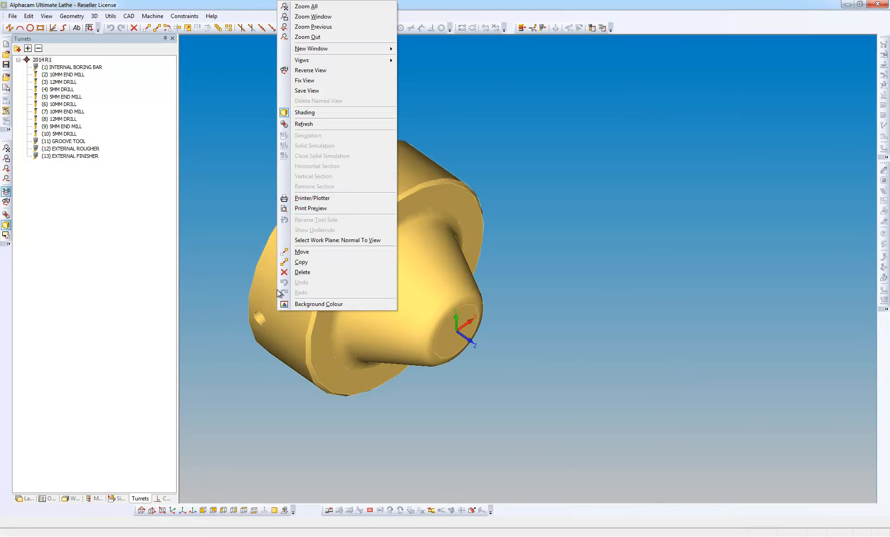
click(359, 125)
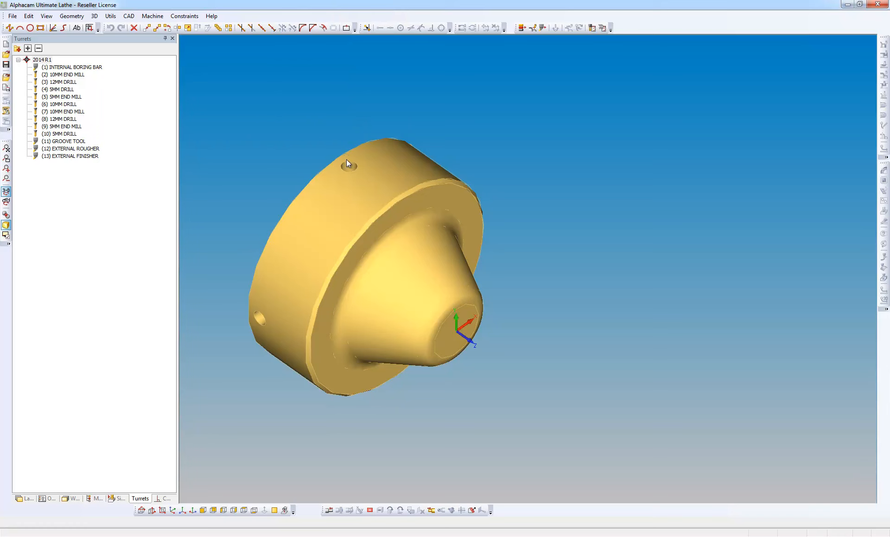
click(94, 16)
mouse_move(161, 253)
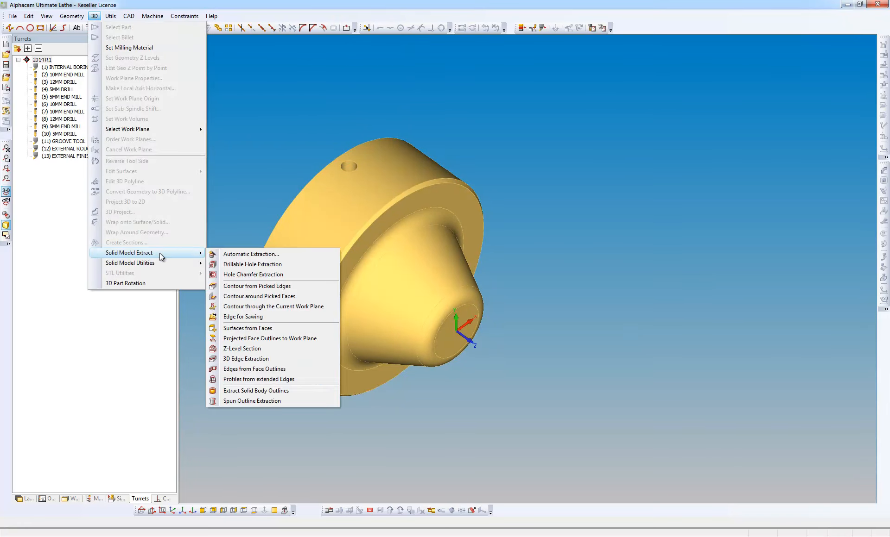
click(283, 402)
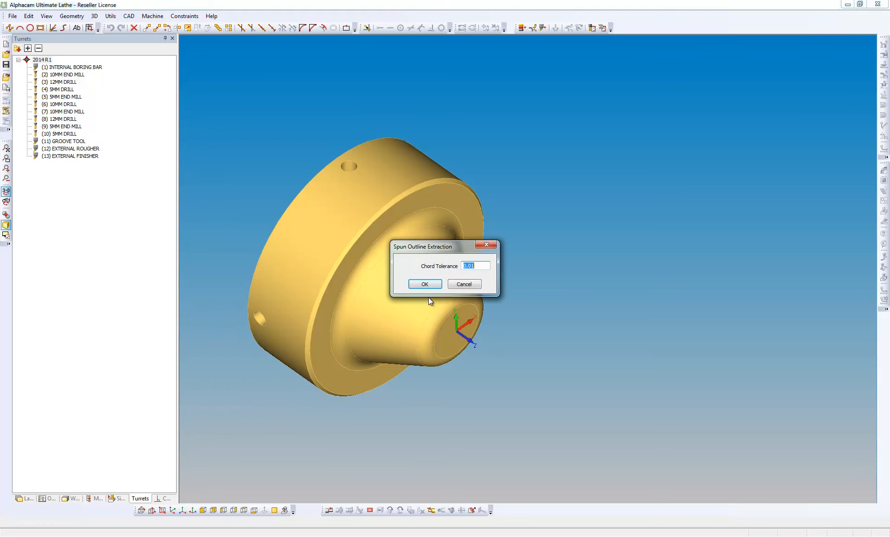
click(433, 285)
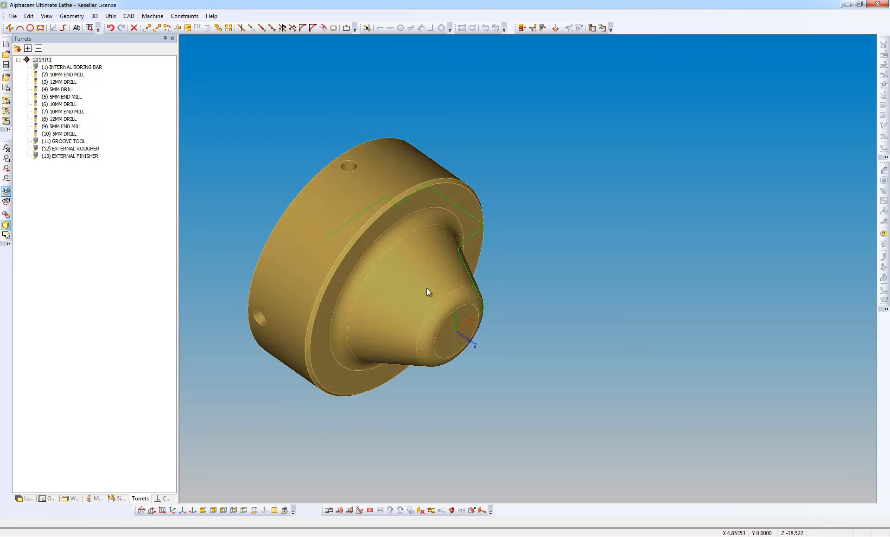
Draw the billet's front-face line in the flat turning view from X 0, Z 1 to X 80, Z 1.
click(274, 510)
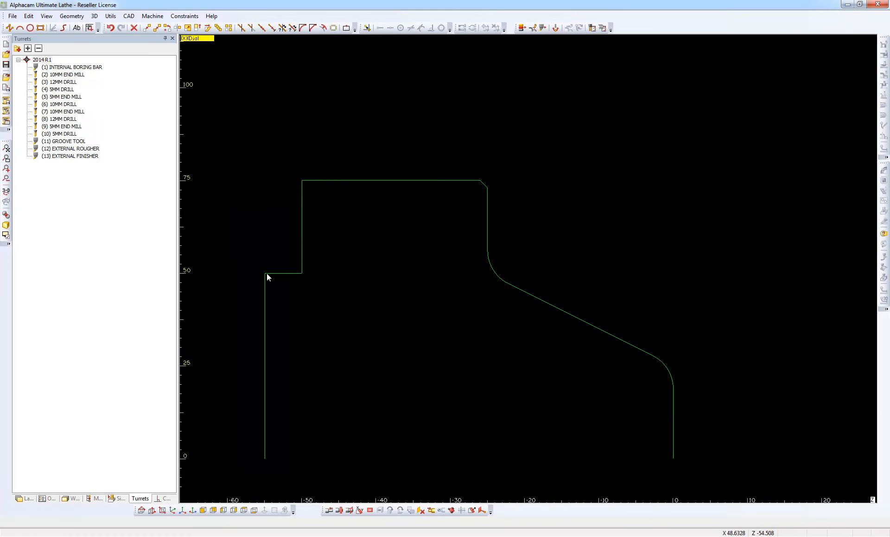
click(9, 28)
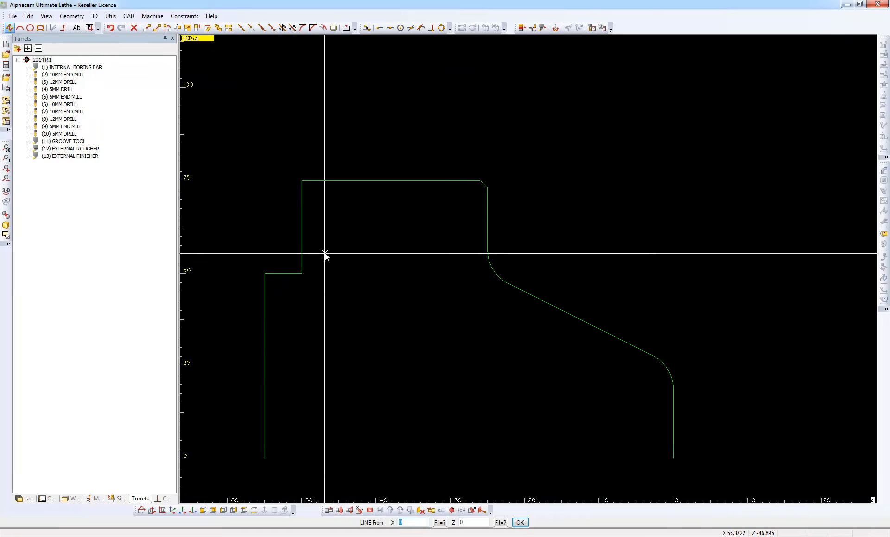
key(Tab)
click(519, 522)
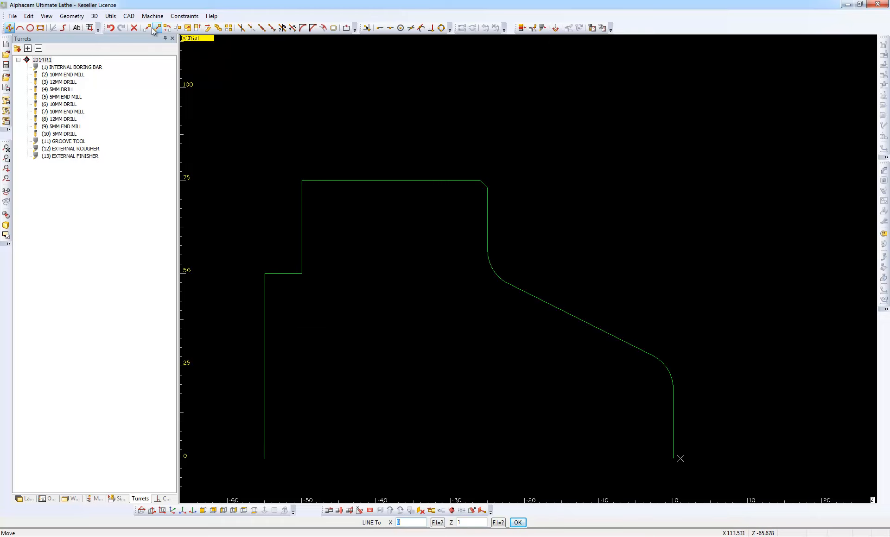
click(111, 16)
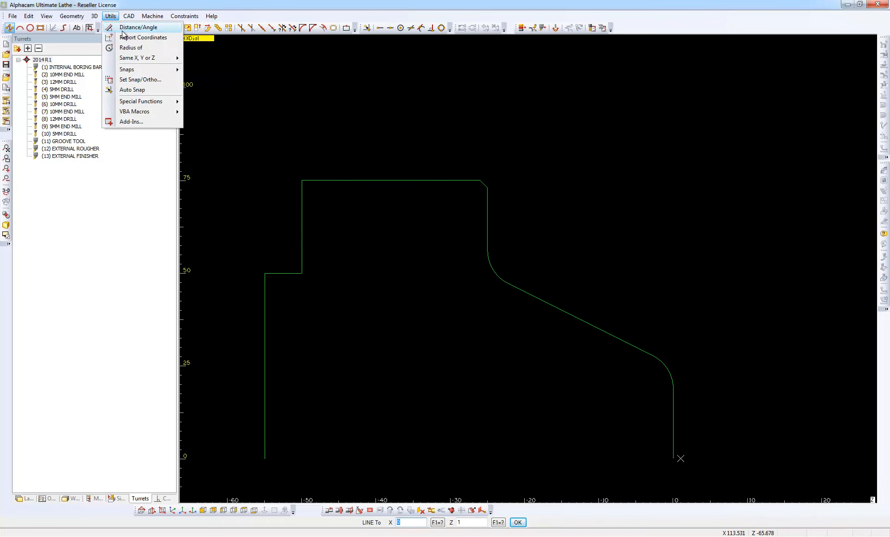
mouse_move(139, 58)
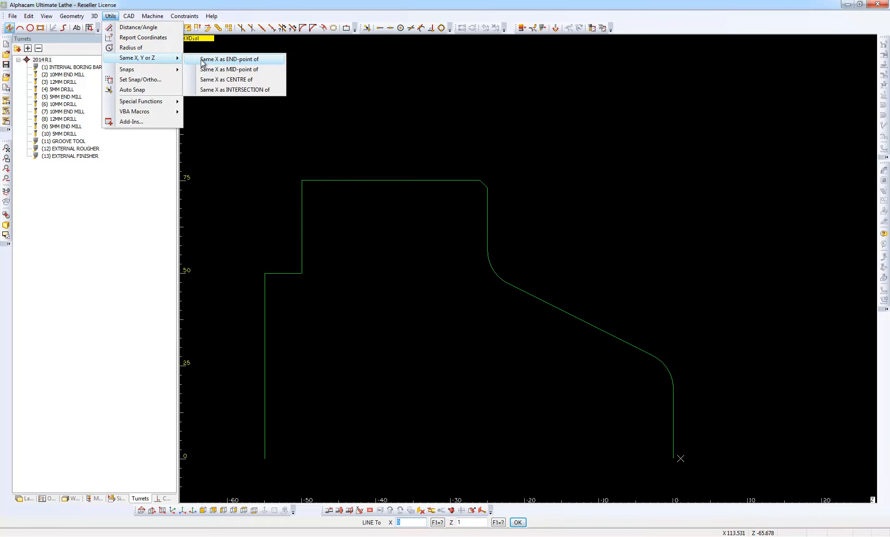
click(263, 61)
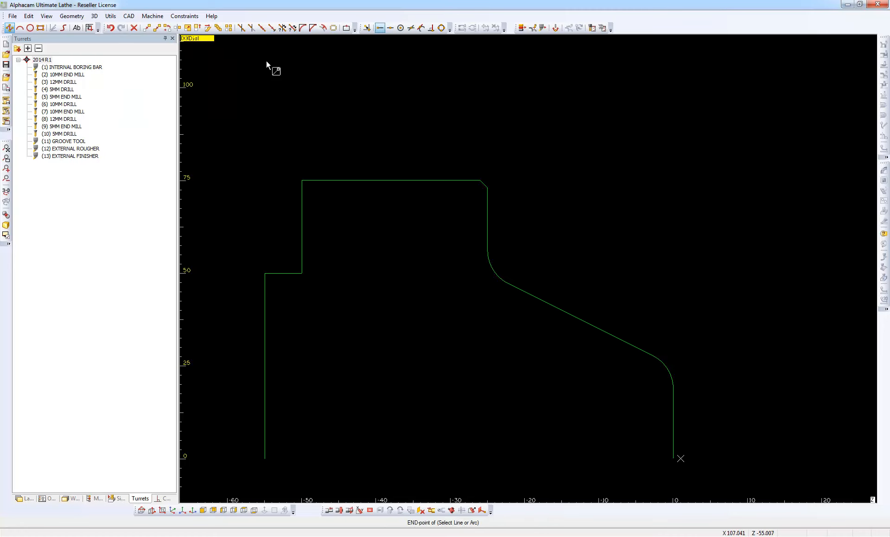
click(452, 181)
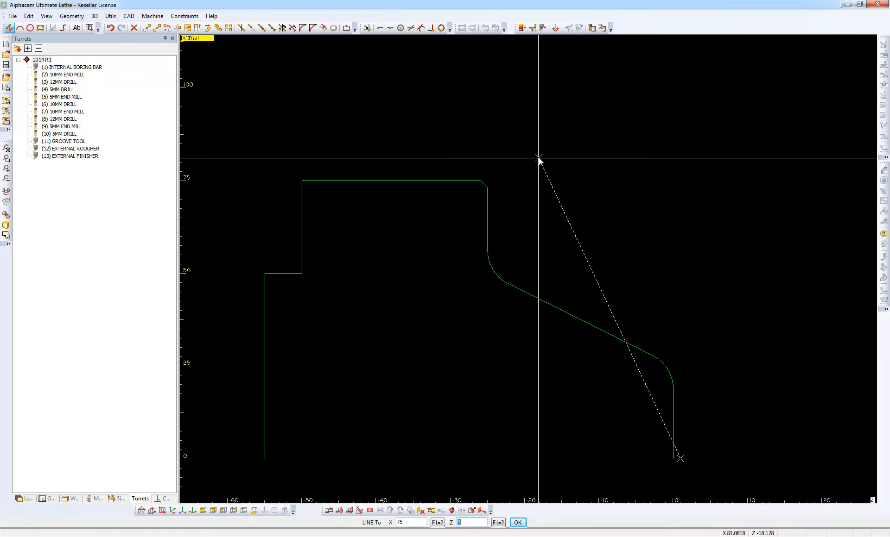
click(418, 524)
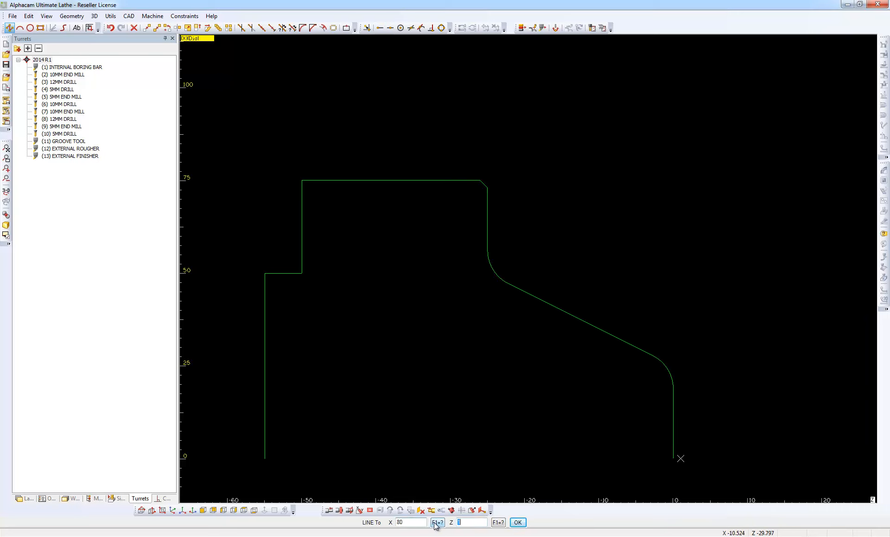
click(516, 523)
Continue the billet line at X 80 to Z -55, matching the end point of the part outline's rear edge.
double_click(474, 524)
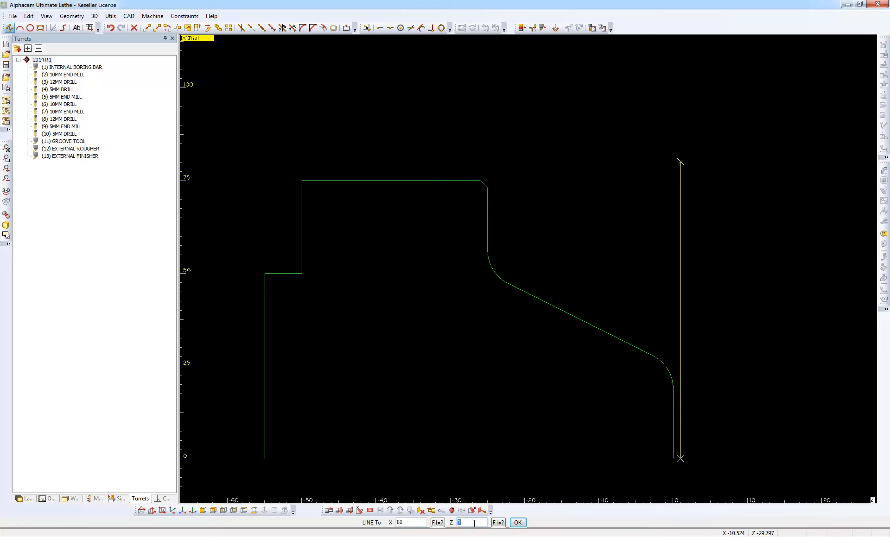
click(129, 16)
mouse_move(111, 16)
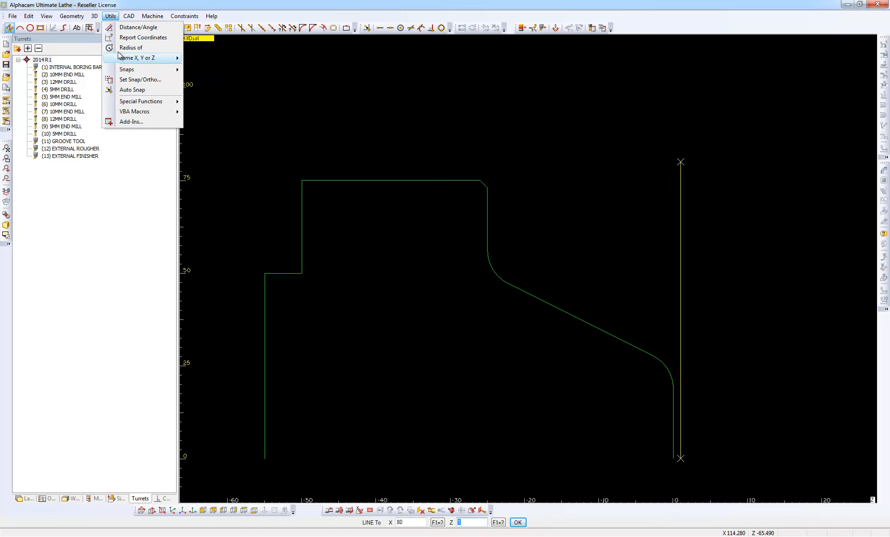
mouse_move(139, 58)
click(214, 59)
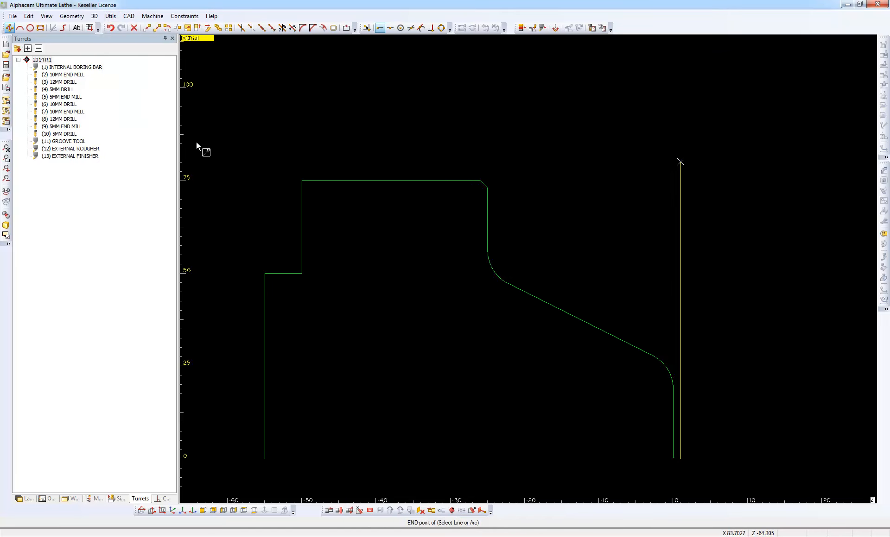
click(263, 282)
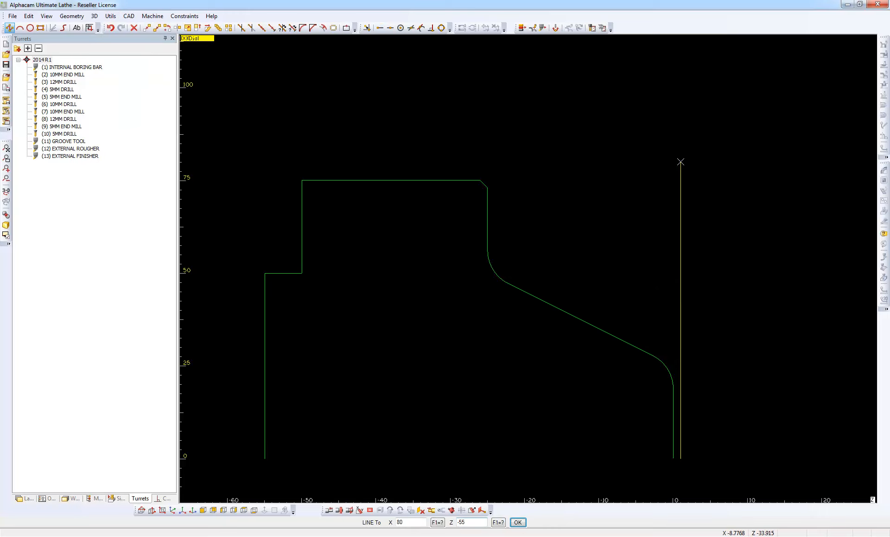
click(517, 524)
right_click(469, 366)
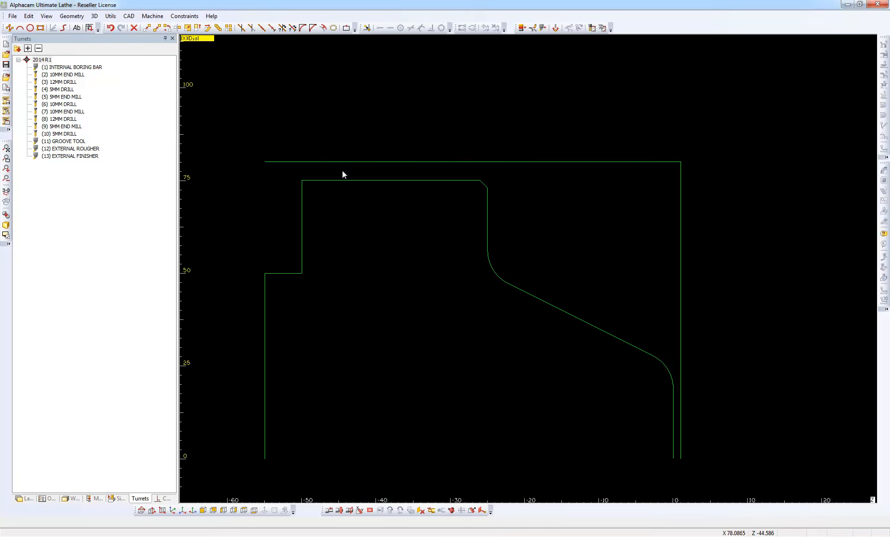
Chamfer the billet's front outer corner with a first distance of 10 and a second distance of 20.
click(313, 29)
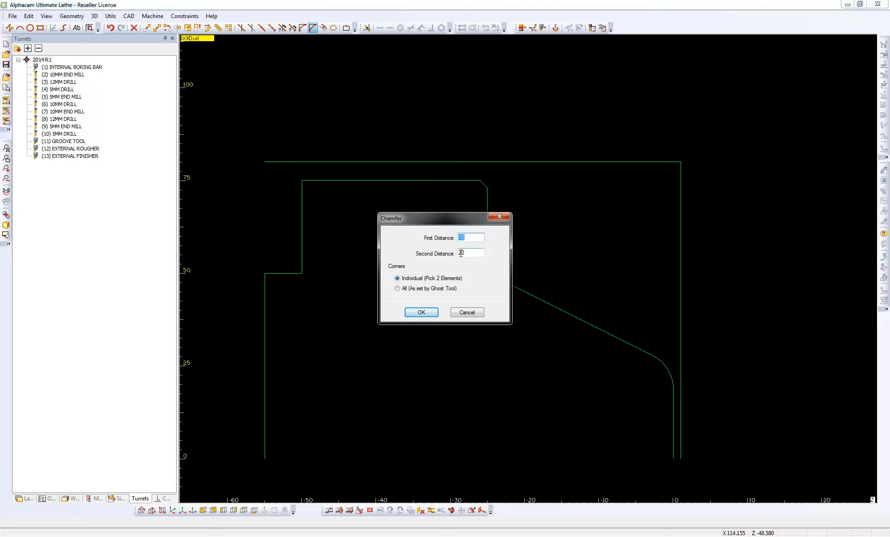
click(421, 313)
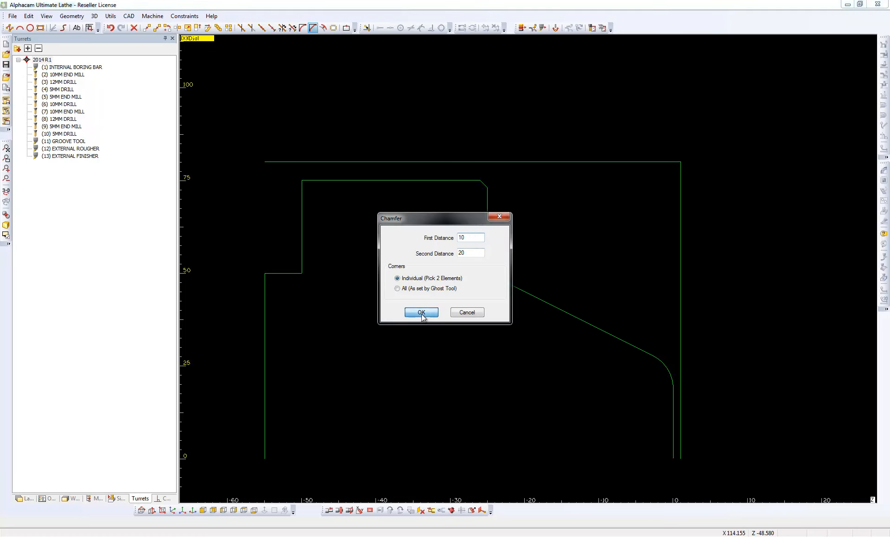
click(680, 226)
click(618, 162)
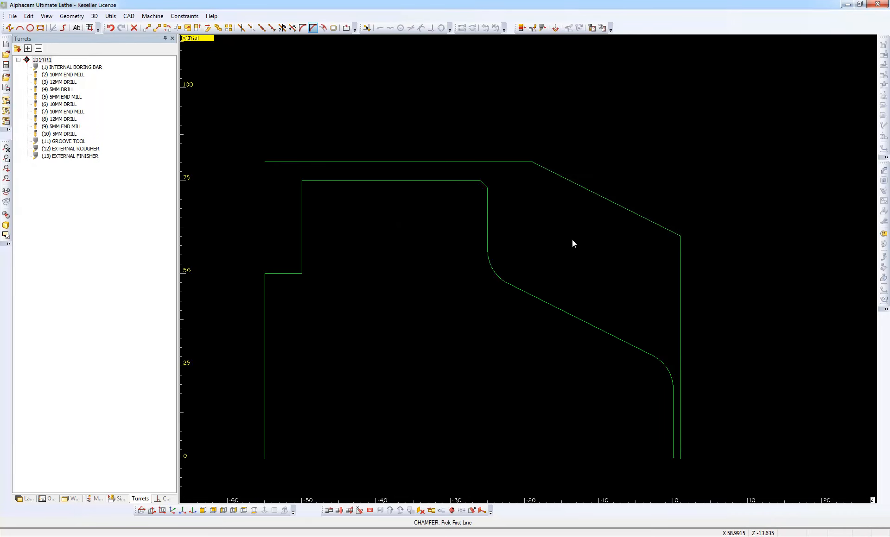
key(Escape)
Cancel the current work plane and extract the upper drillable hole on the outer diameter of the lathe part.
click(173, 511)
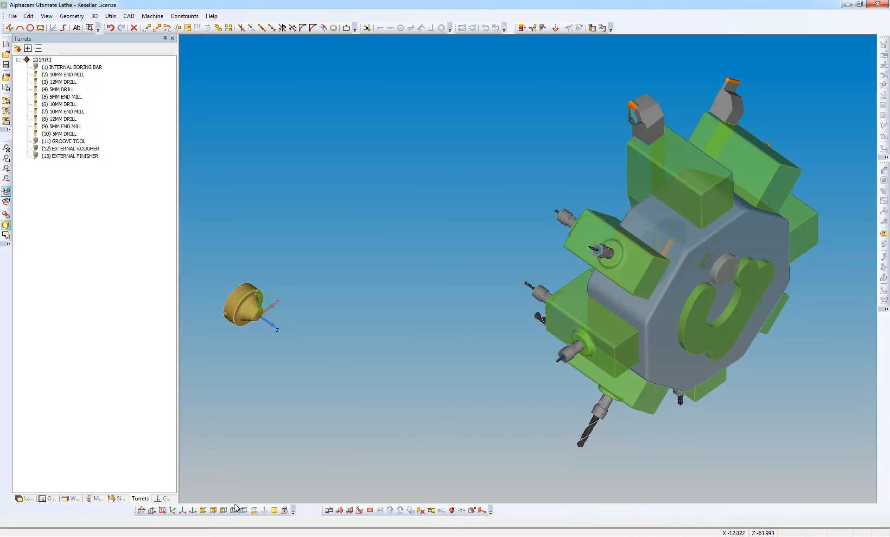
click(421, 511)
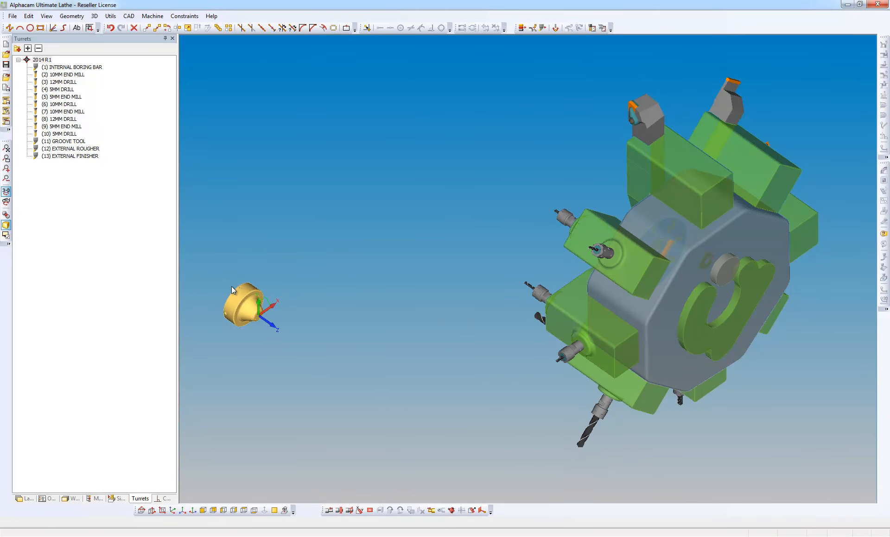
scroll(232, 286, up, 5)
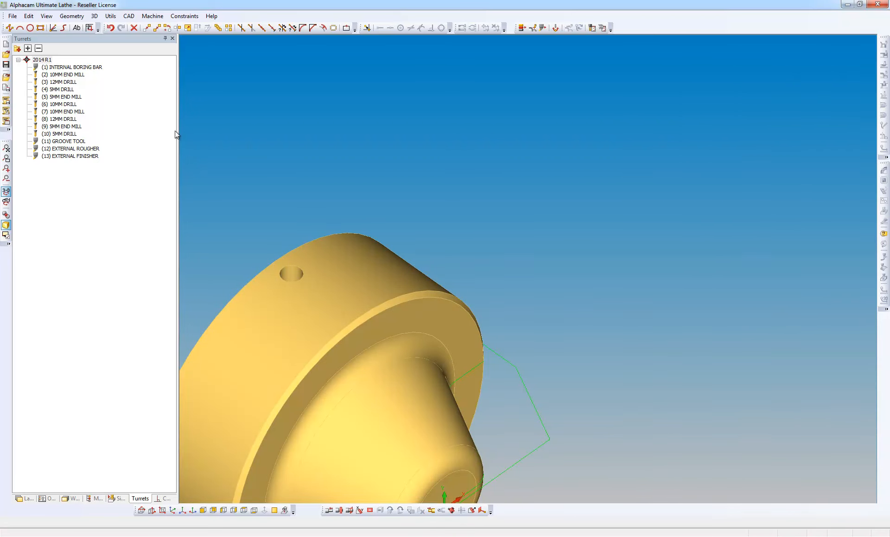
click(94, 16)
mouse_move(195, 253)
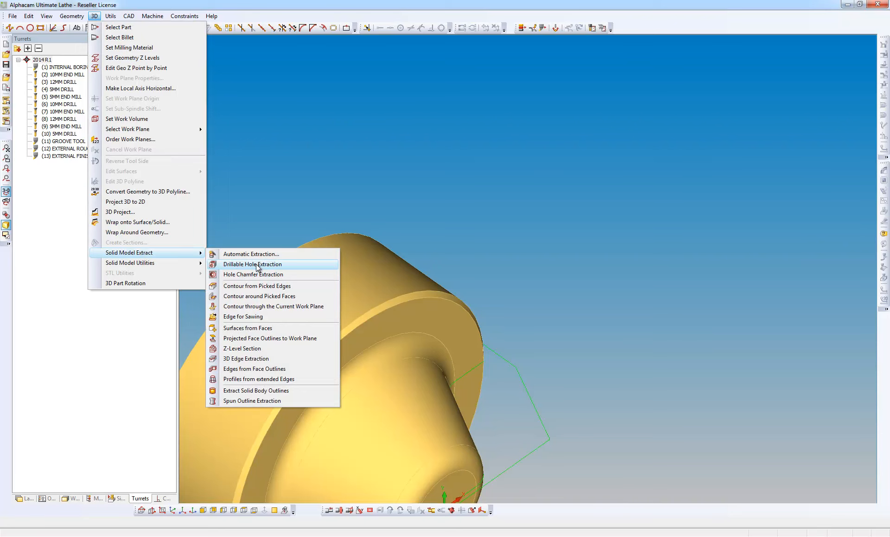
click(258, 265)
click(423, 290)
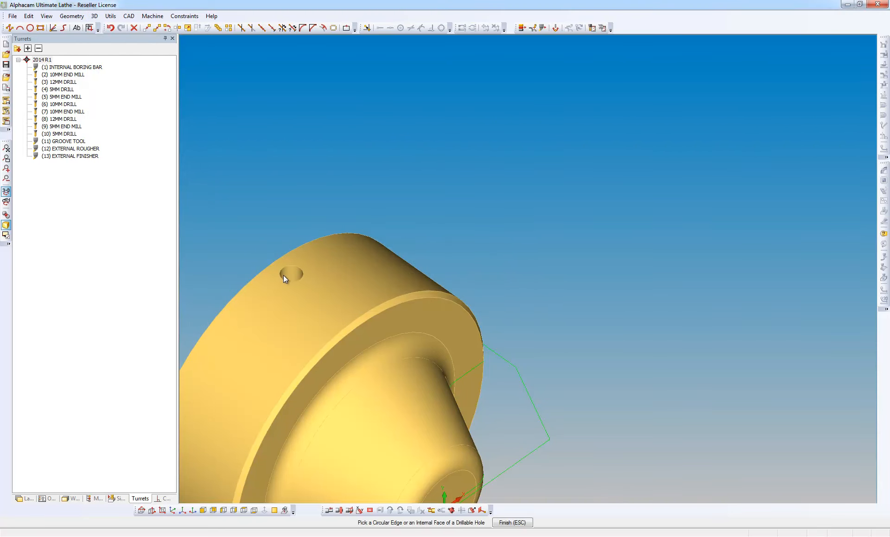
click(293, 274)
key(Escape)
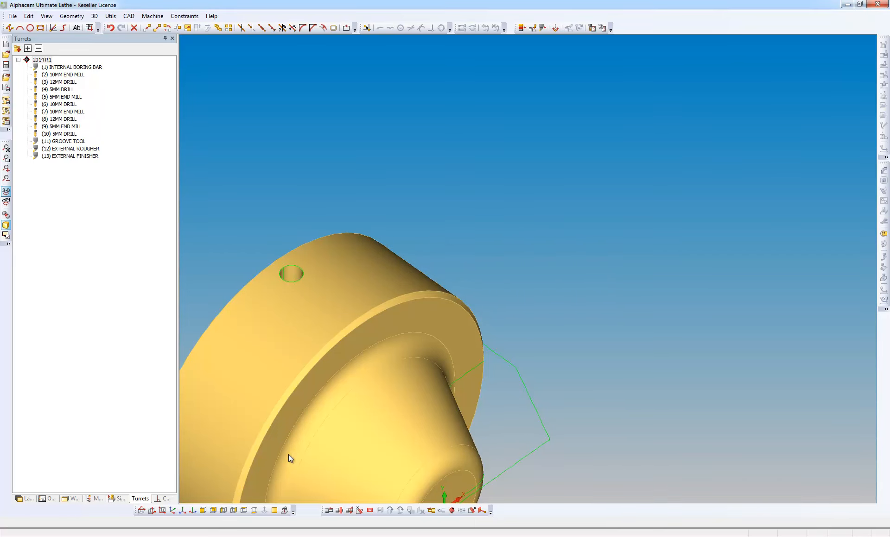
Select the EXTERNAL ROUGHER at station 12 of the 2014 R1 turret as the current tool.
click(172, 510)
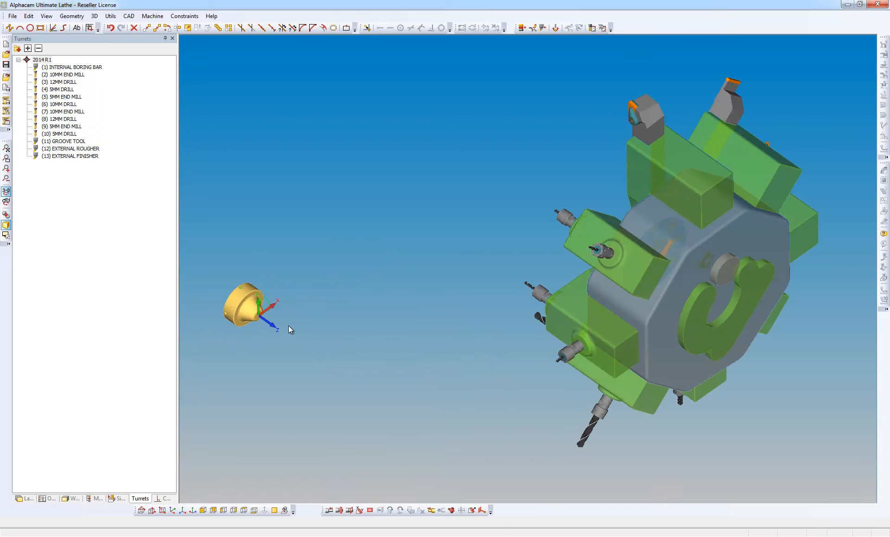
click(95, 148)
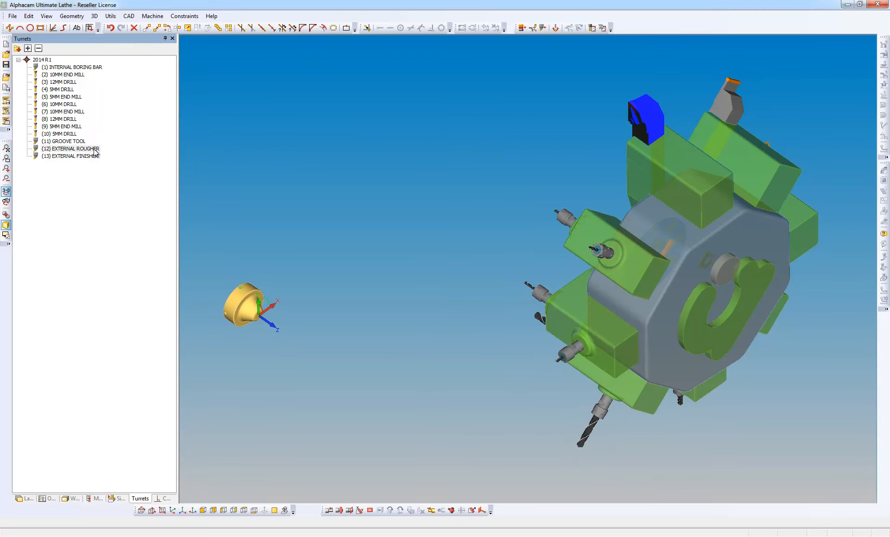
right_click(95, 151)
click(132, 156)
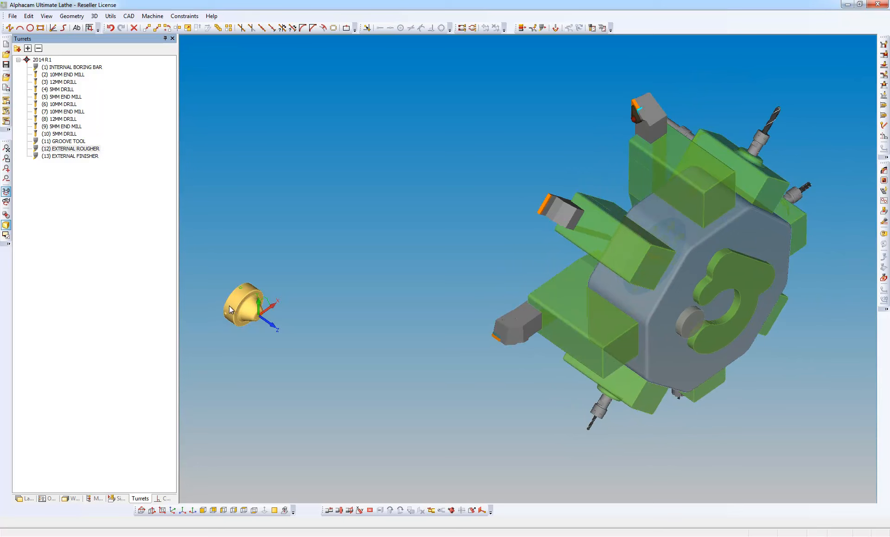
Start a conventional Facing operation using the chamfered profile as the billet and the spun outline as the part.
scroll(229, 306, up, 5)
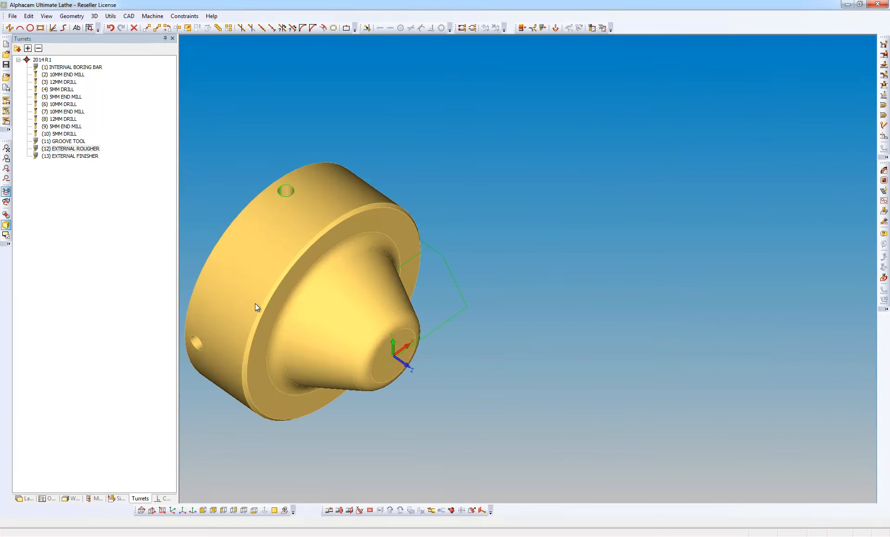
scroll(256, 302, up, 1)
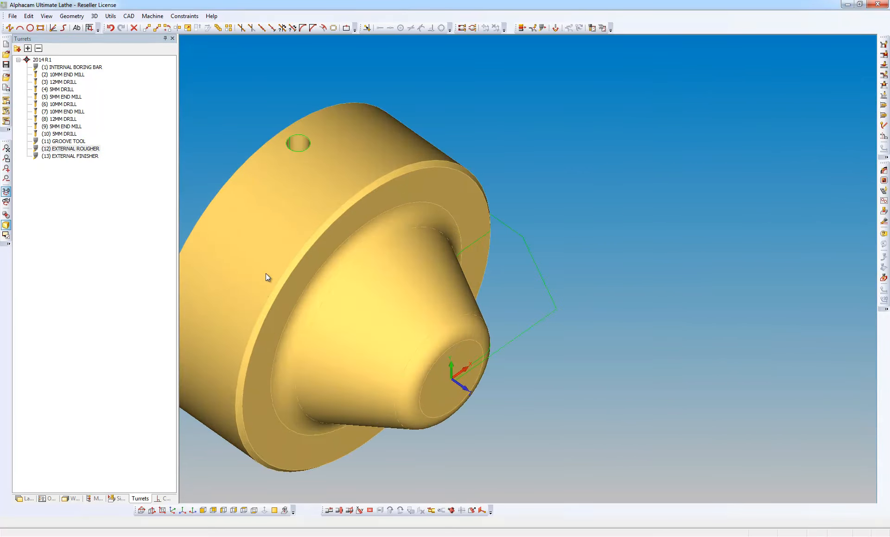
click(152, 16)
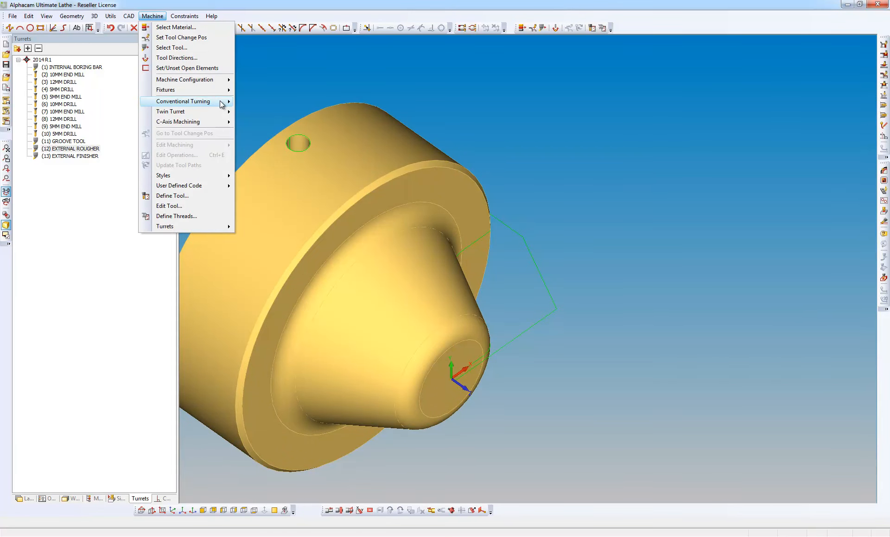
mouse_move(220, 105)
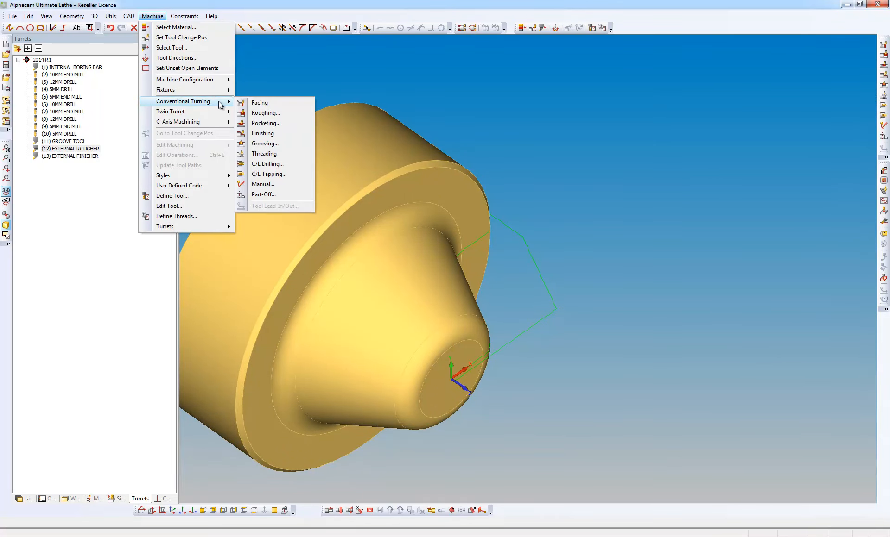
click(279, 103)
click(545, 283)
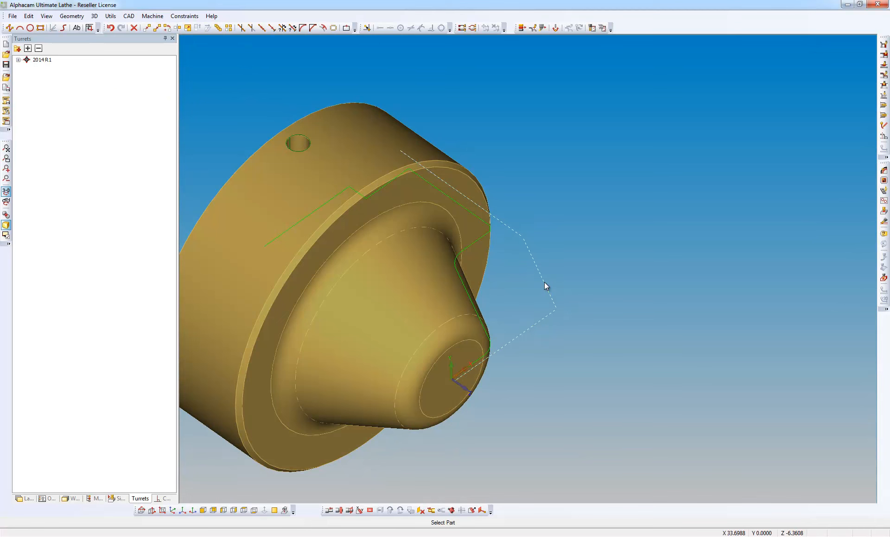
click(469, 294)
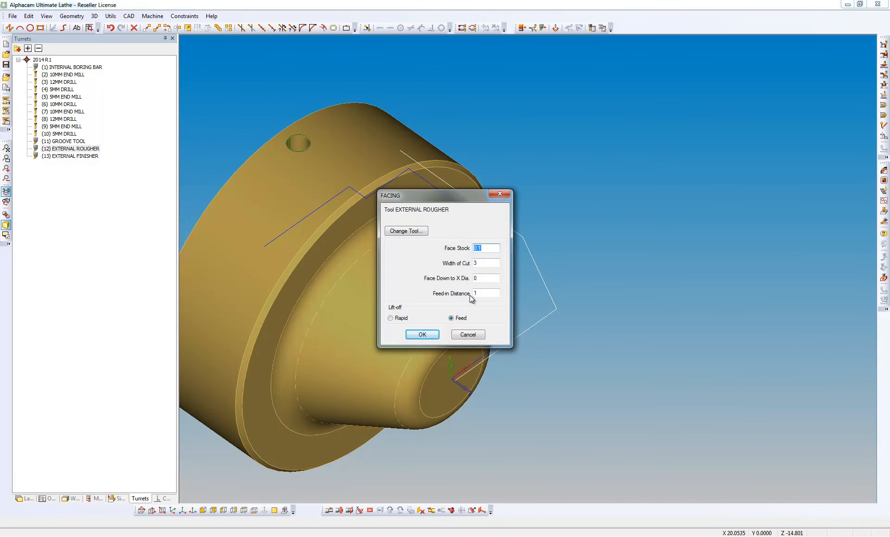
Create the facing toolpath with width of cut 3, surface speed 400, feed per rev 0.2 and a Direct approach.
click(420, 334)
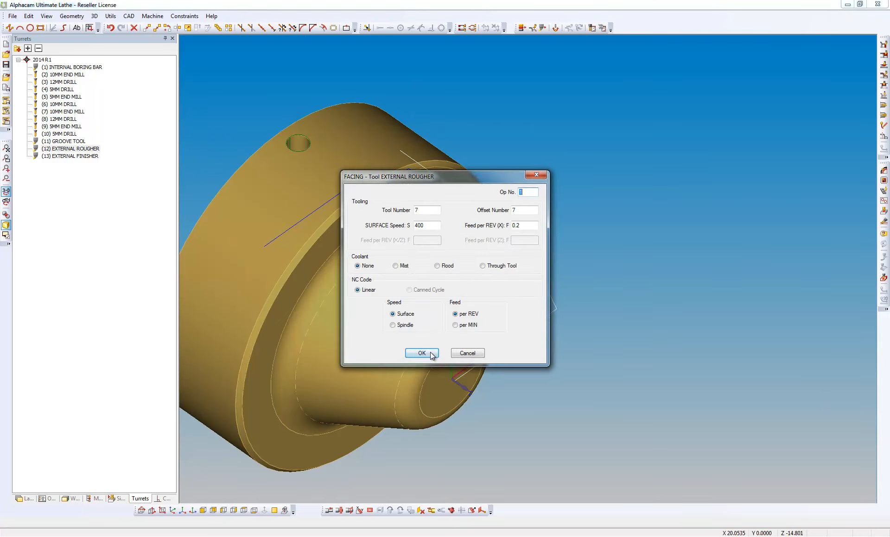
click(430, 354)
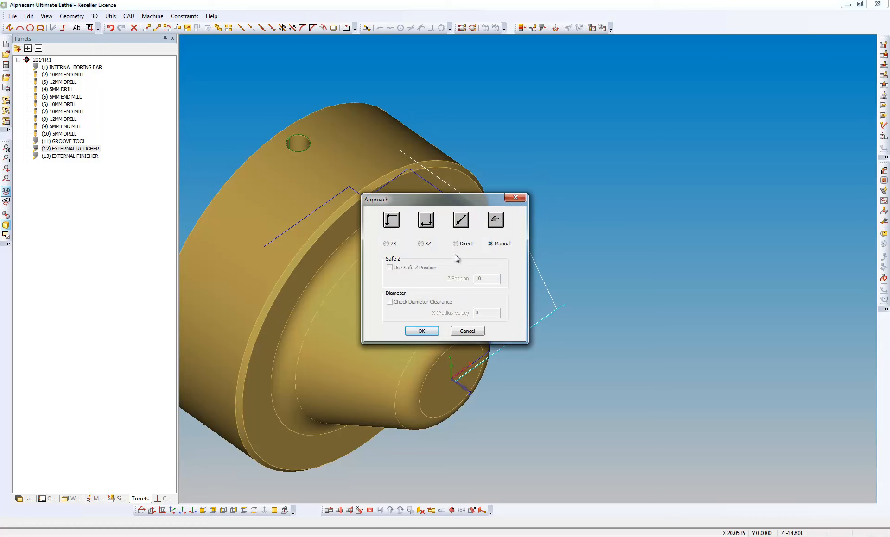
click(456, 245)
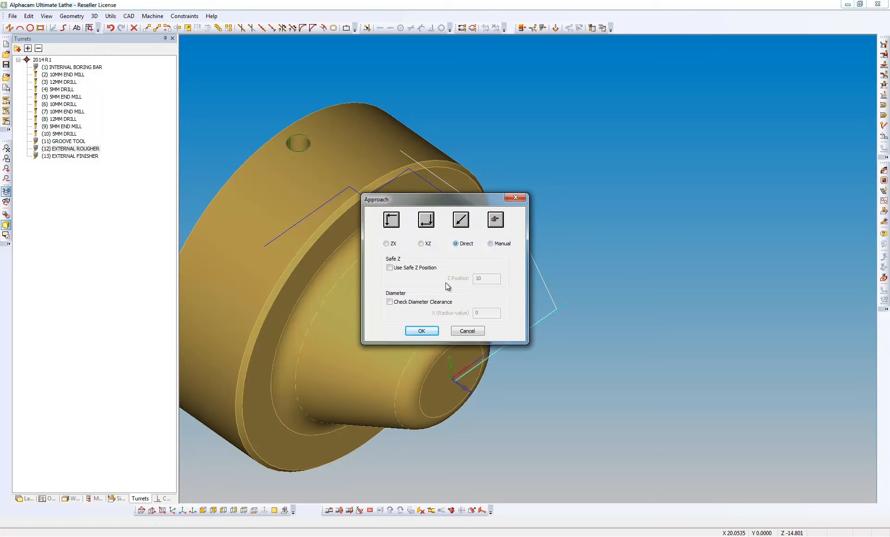
click(422, 330)
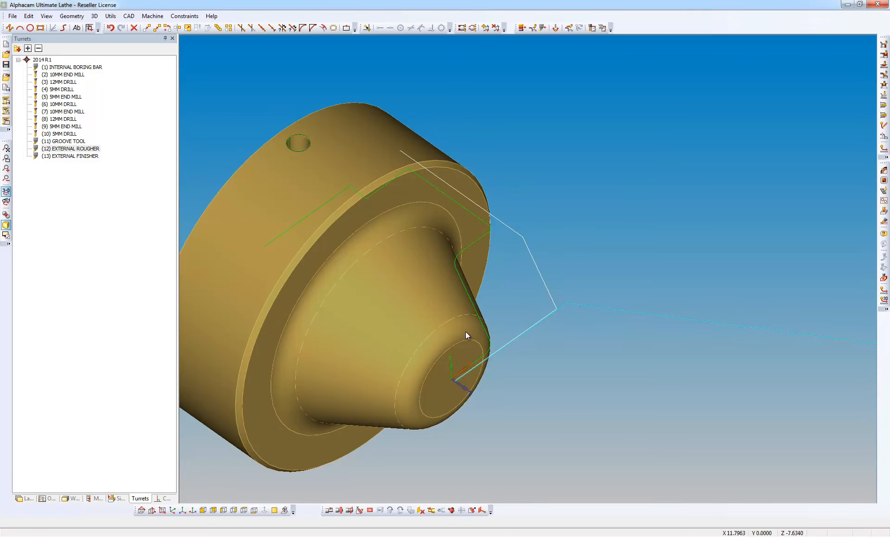
Start a Diameter Roughing operation with the chamfered profile as billet, from the front face's outer edge to the profile corner behind the large diameter, tool side outside.
click(159, 16)
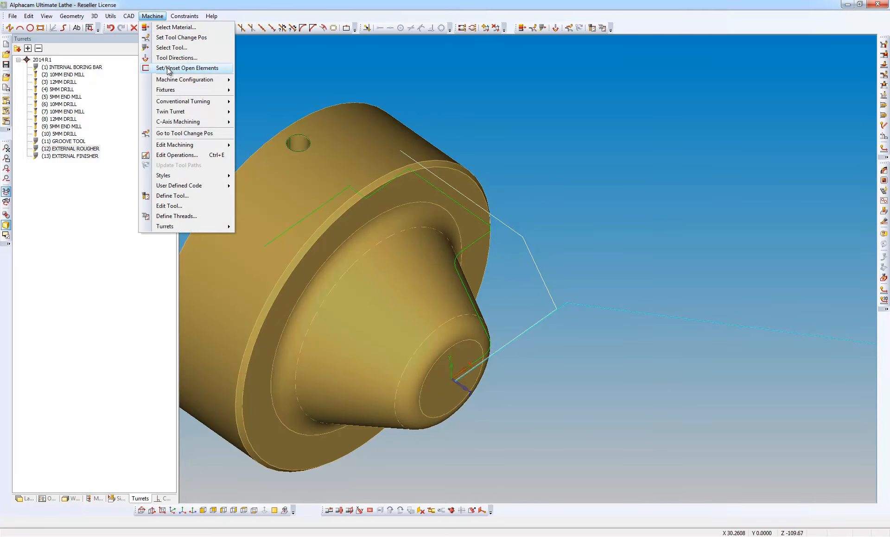
mouse_move(195, 101)
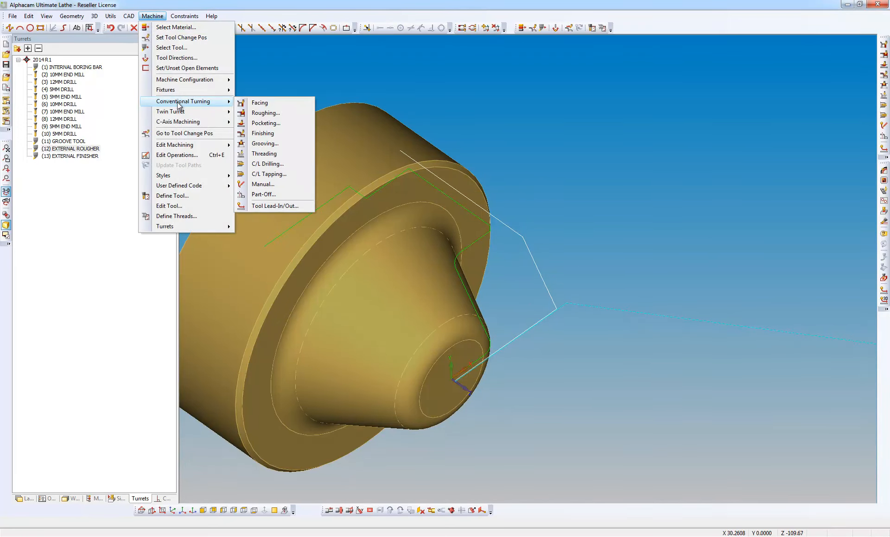
click(284, 114)
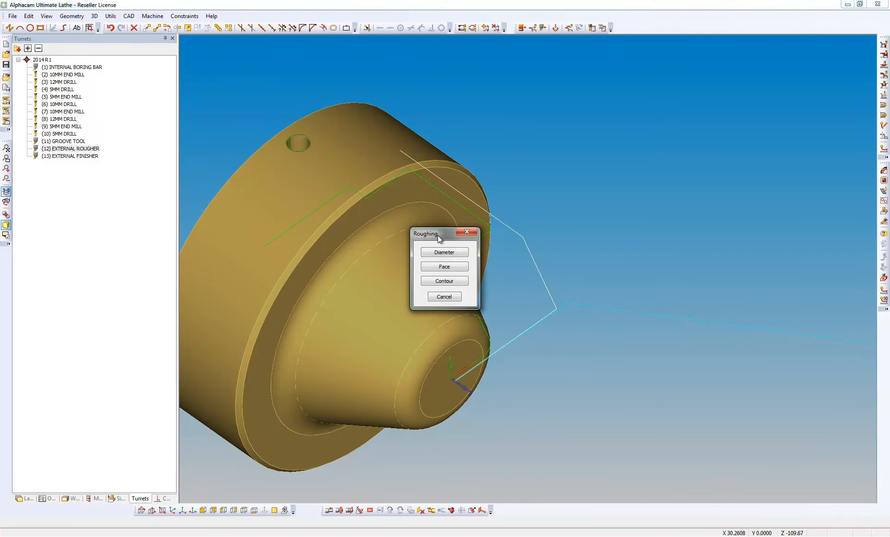
click(444, 253)
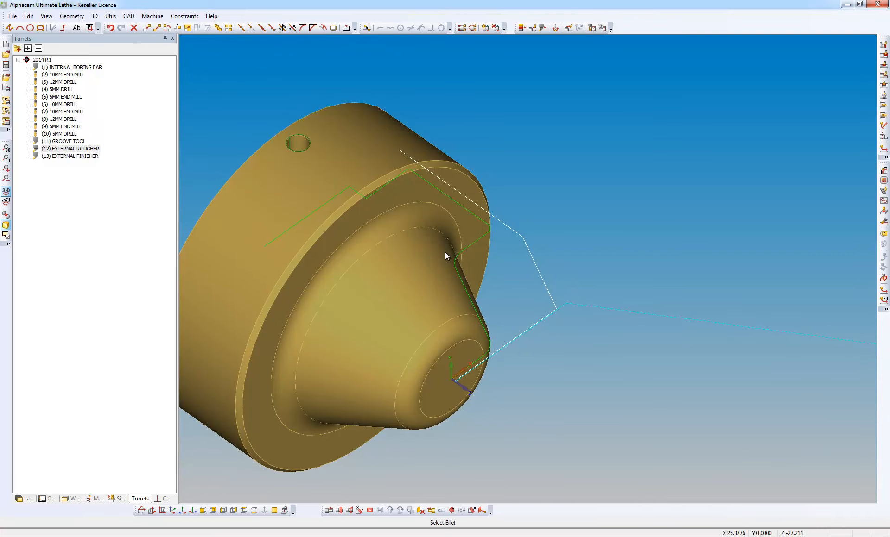
click(537, 265)
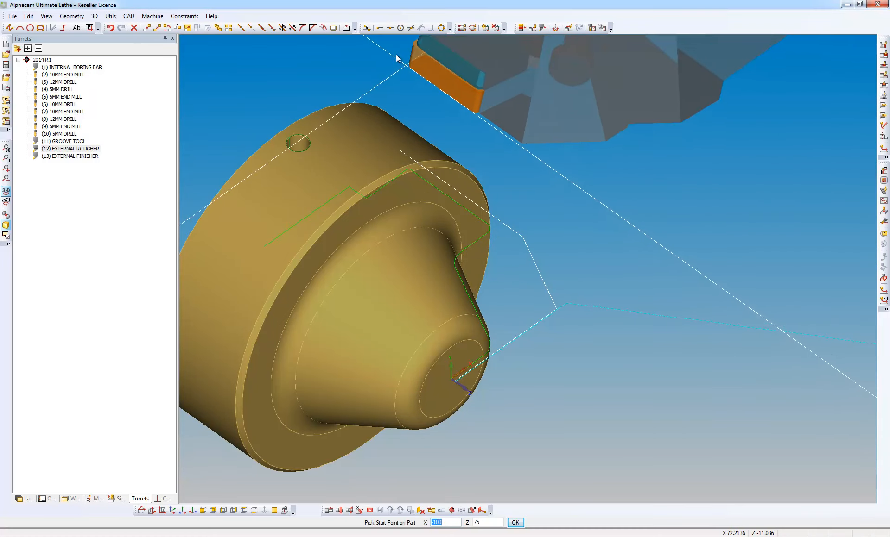
click(380, 27)
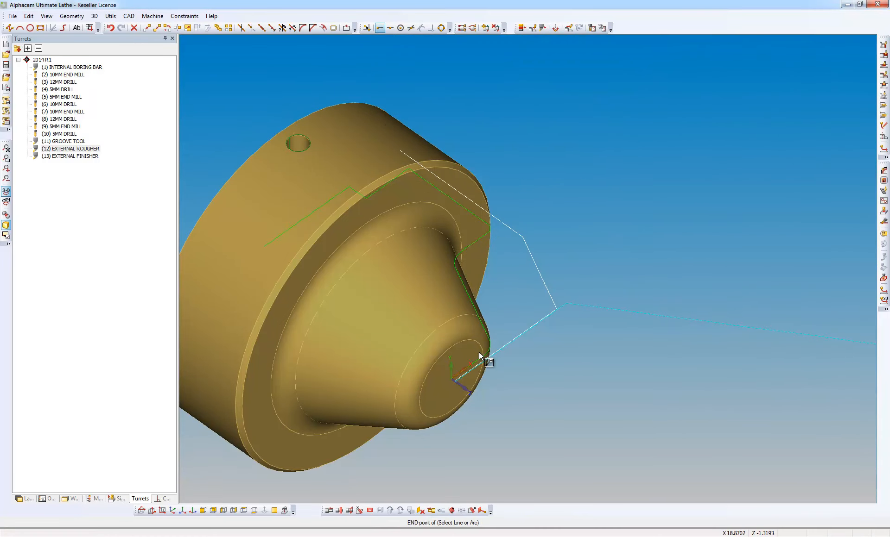
click(479, 354)
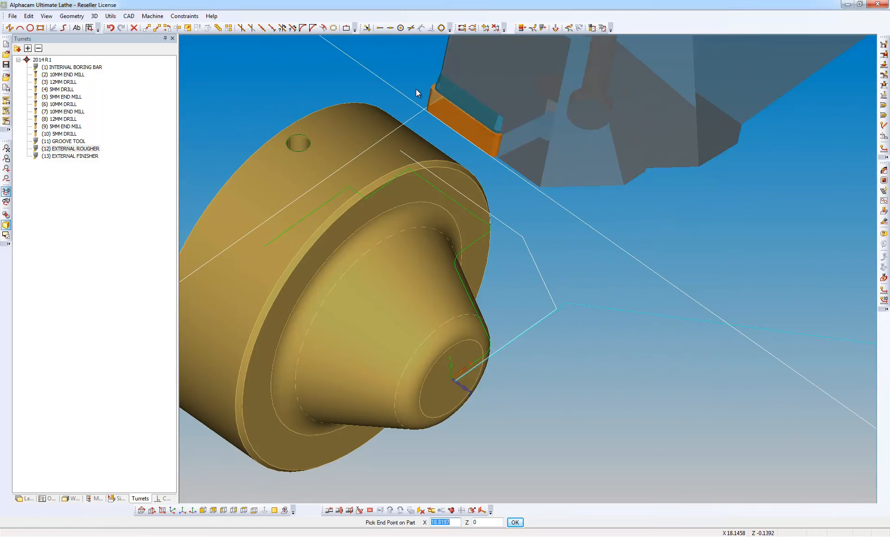
click(380, 27)
click(351, 185)
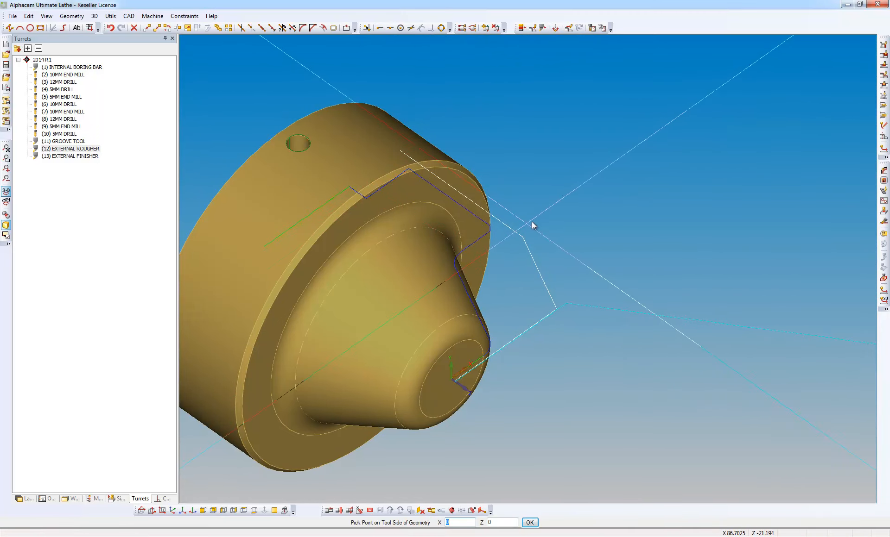
click(555, 213)
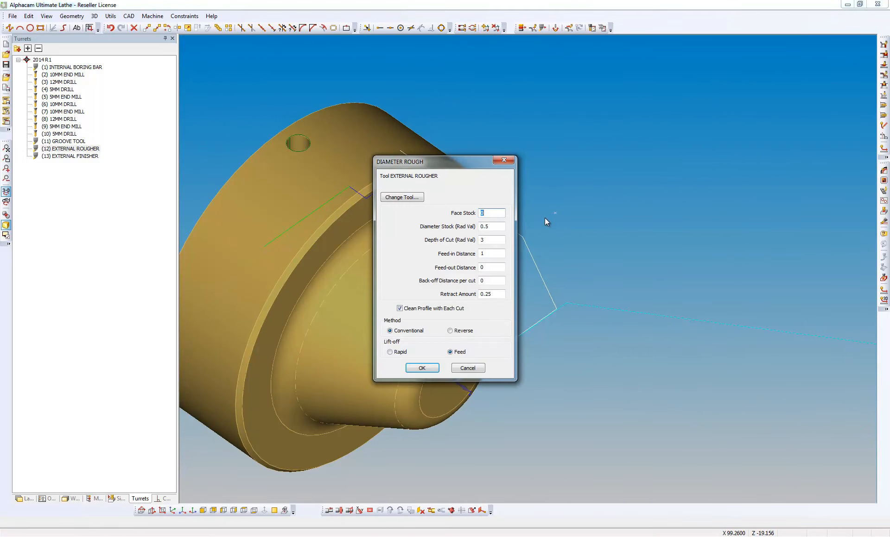
Generate the diameter roughing passes with face stock 0.1, diameter stock 0.5, depth of cut 3, surface speed 400, feed per rev 0.2 and linear NC code.
text(0.1)
click(501, 240)
click(430, 369)
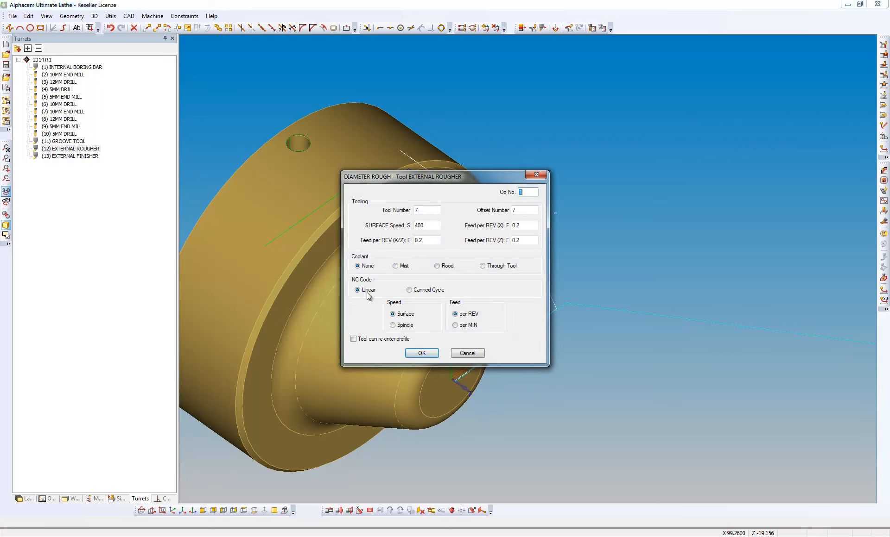
click(429, 354)
click(597, 286)
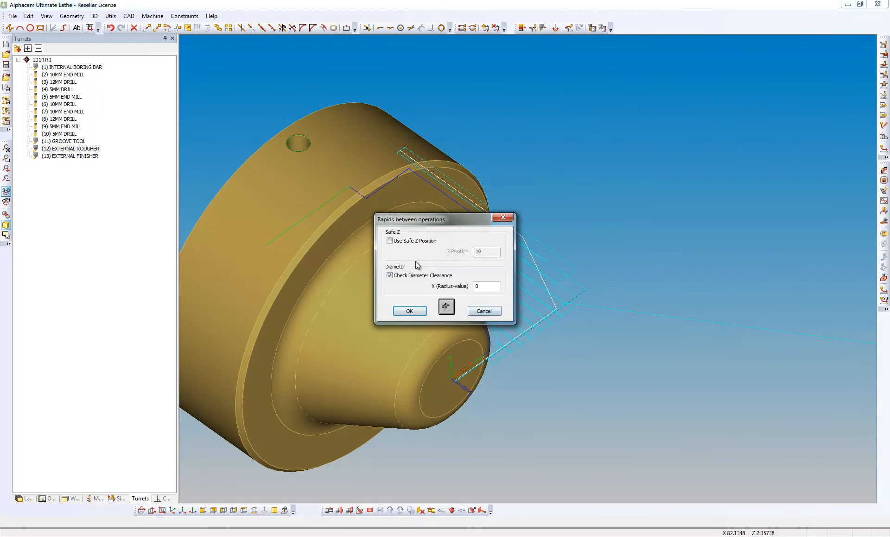
Set the rapids between operations to use a safe Z position of 10 with the diameter clearance check on.
drag(394, 222, 290, 245)
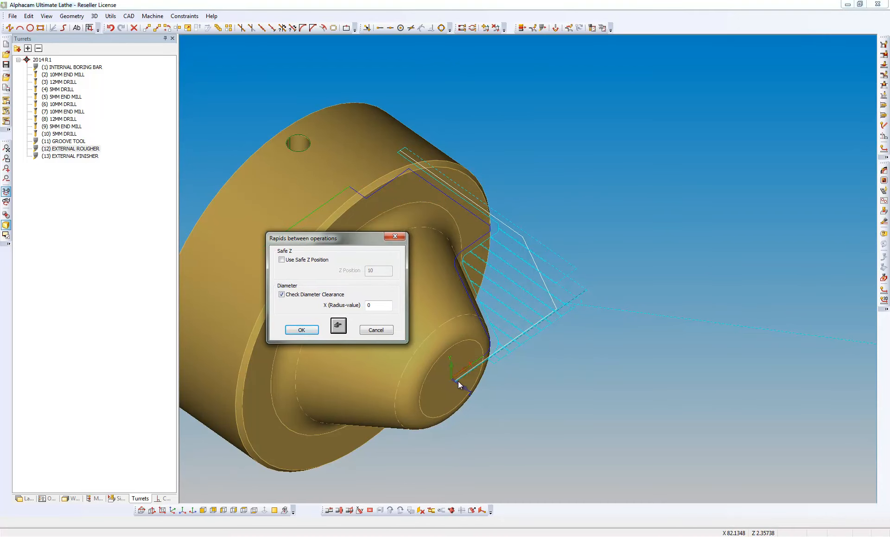
click(282, 261)
click(309, 331)
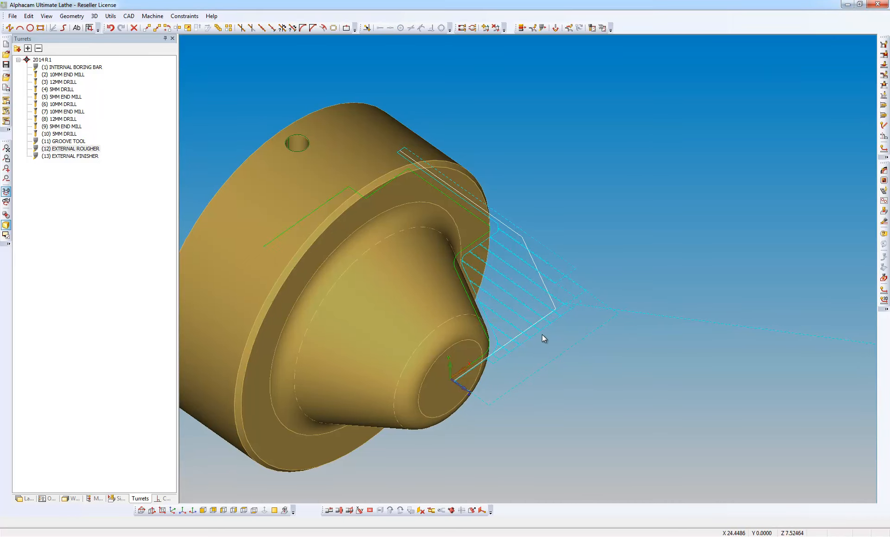
Select the EXTERNAL FINISHER at station 13 of the 2014 R1 turret as the current tool and go to the tool change position.
scroll(558, 338, down, 6)
scroll(468, 337, down, 1)
middle_drag(467, 337, 229, 341)
scroll(430, 310, down, 1)
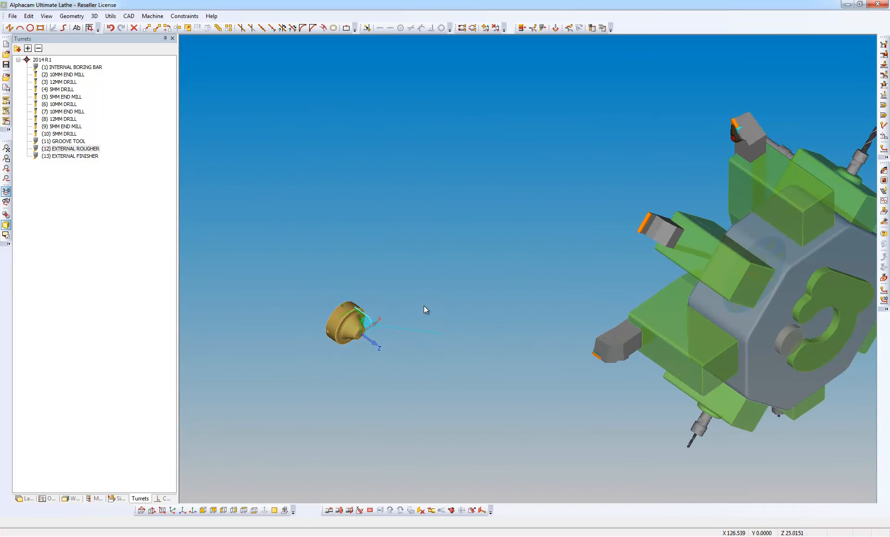
click(70, 156)
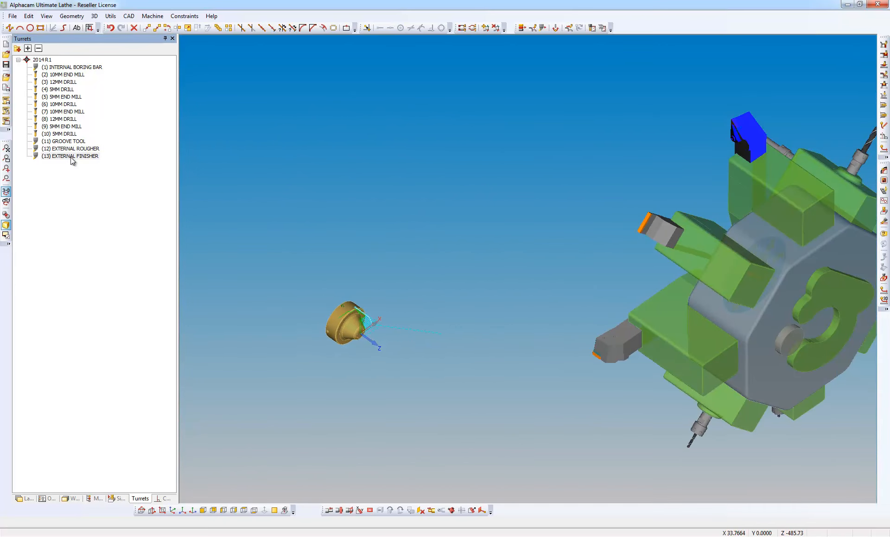
right_click(72, 158)
click(110, 163)
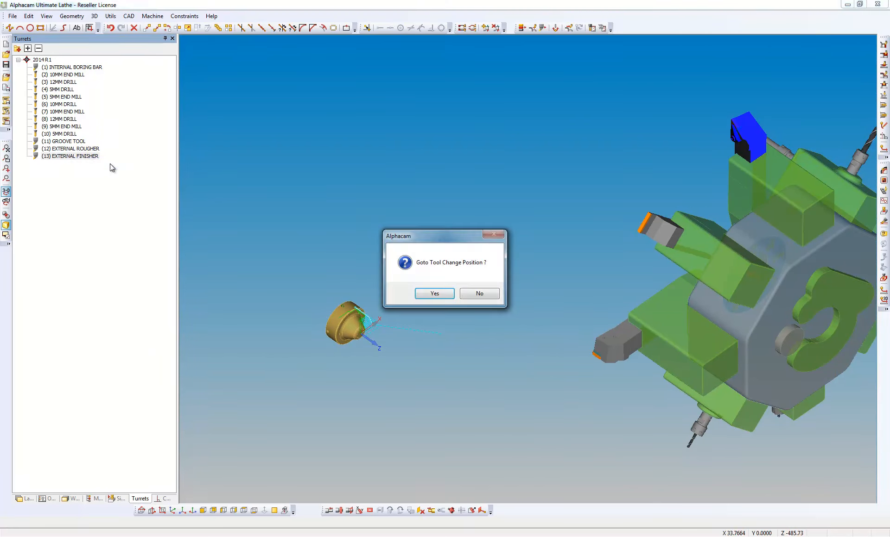
click(435, 294)
click(458, 248)
click(422, 330)
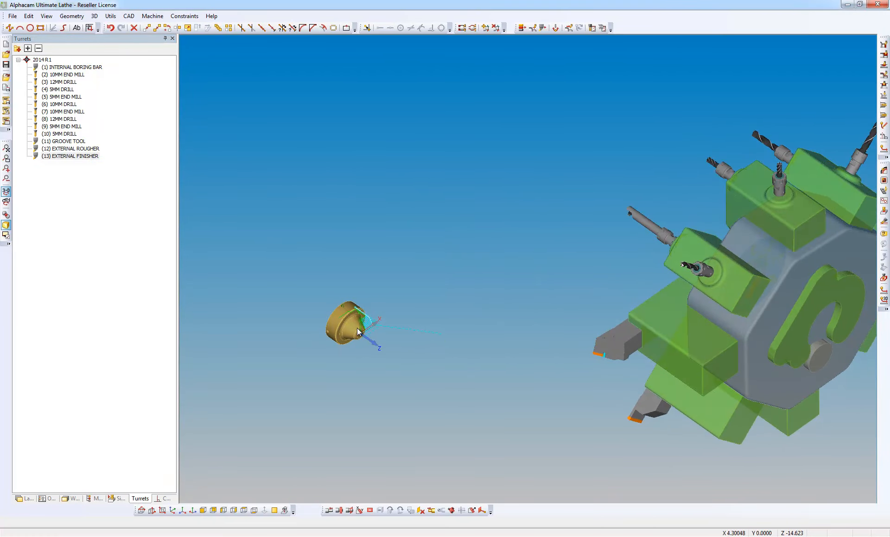
Start a conventional Finishing operation on the part outline from the front face's outer edge to the rear end of the large diameter.
scroll(360, 330, up, 5)
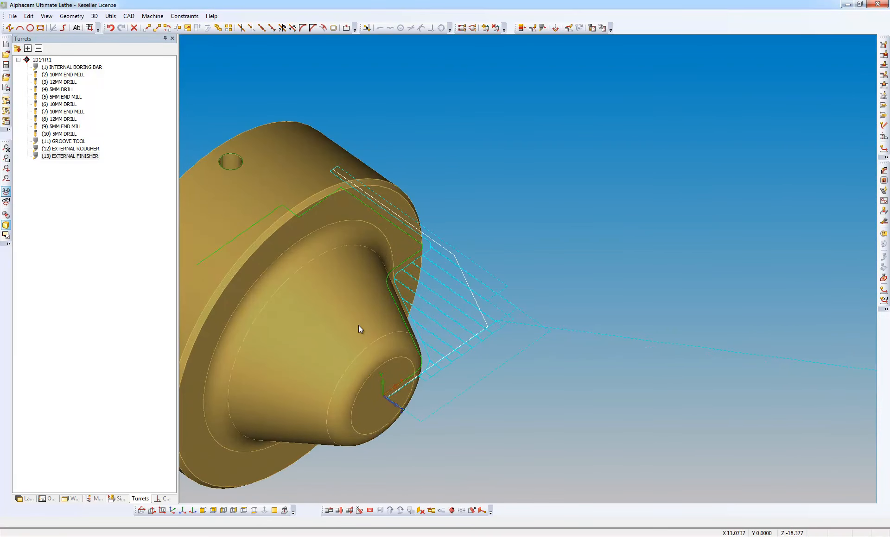
click(152, 16)
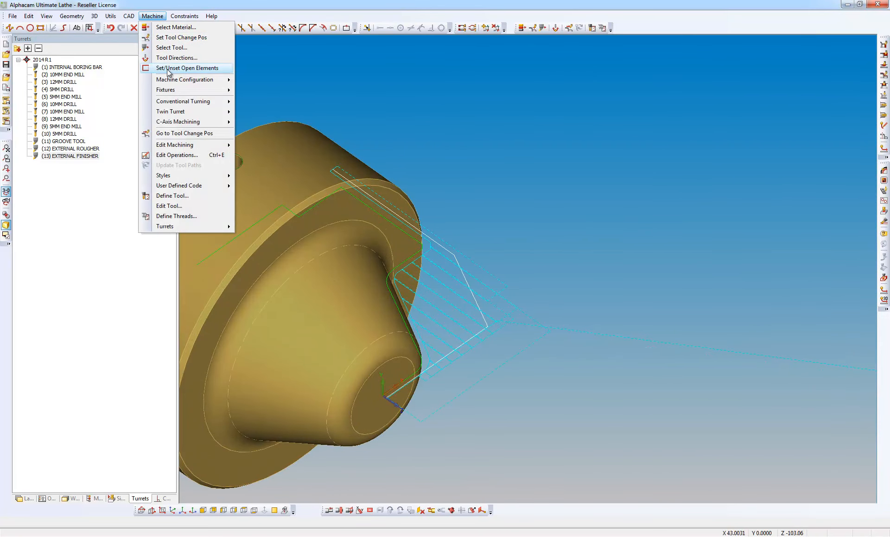
mouse_move(186, 101)
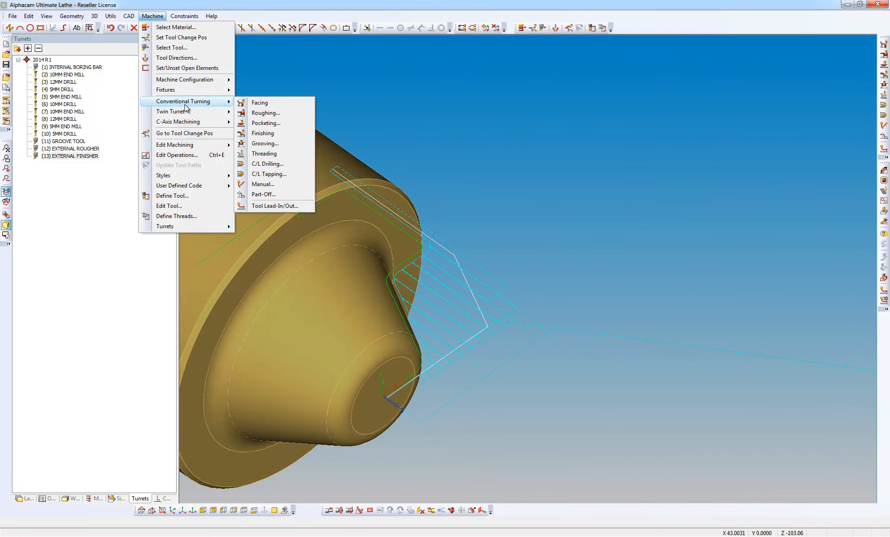
click(287, 135)
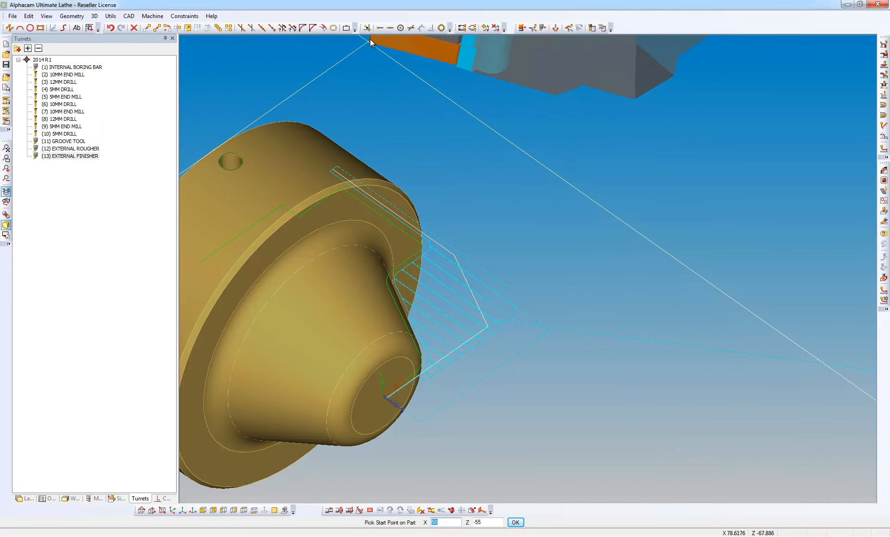
click(378, 29)
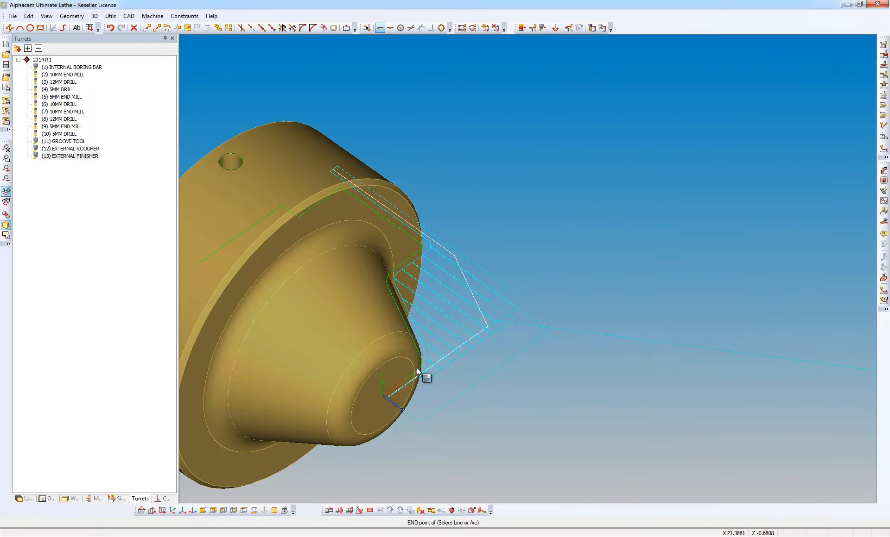
click(413, 373)
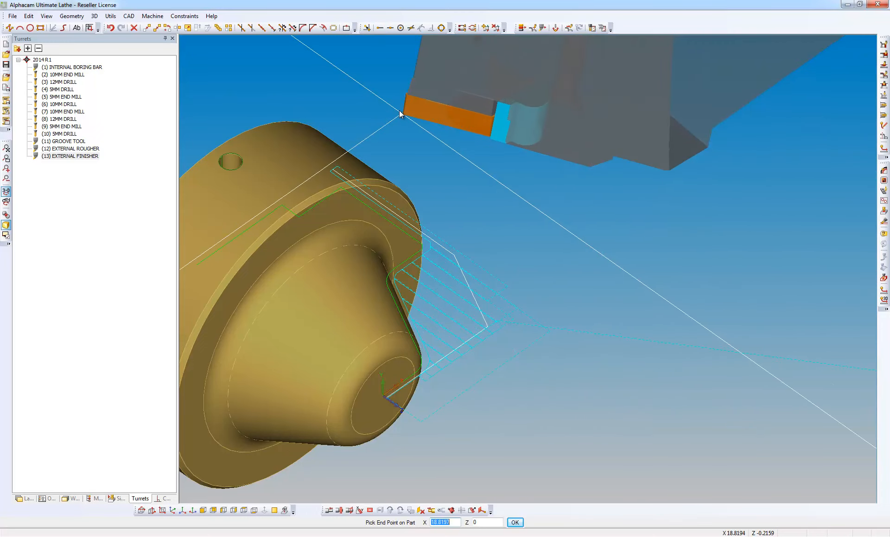
click(354, 197)
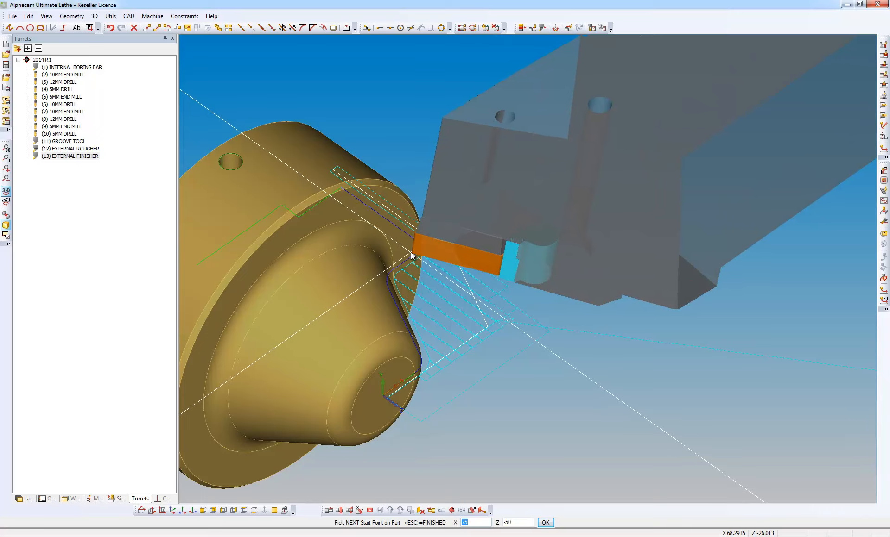
key(Escape)
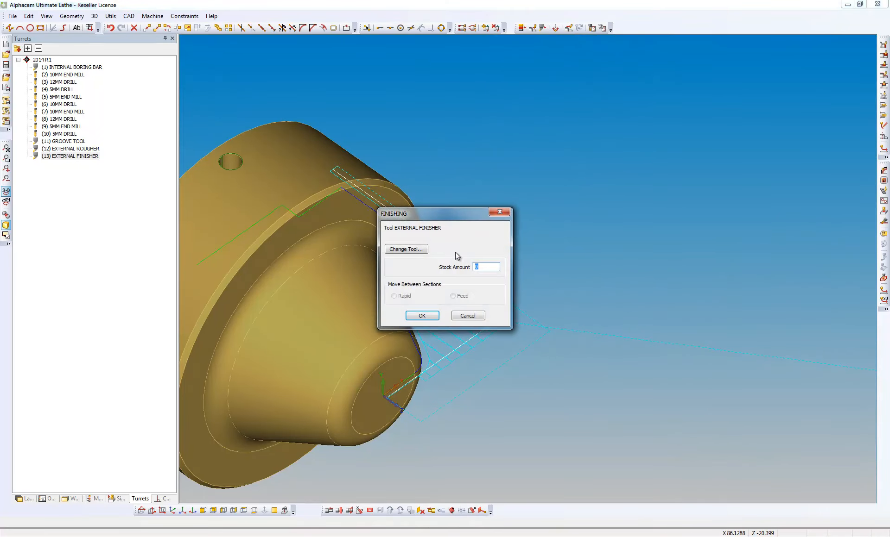
Create the finishing toolpath with stock amount 0, surface speed 400, feed per rev 0.2, the default auto lead-in/out and a Direct approach.
click(428, 317)
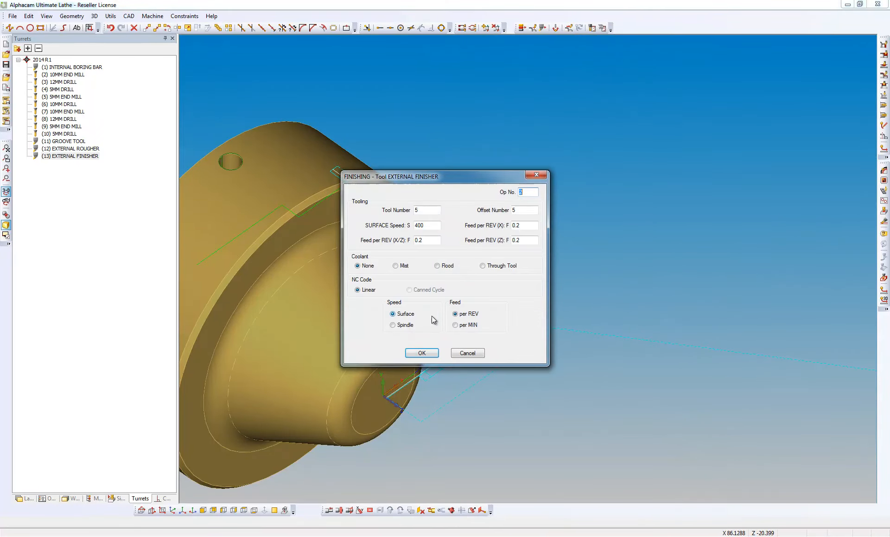
click(429, 353)
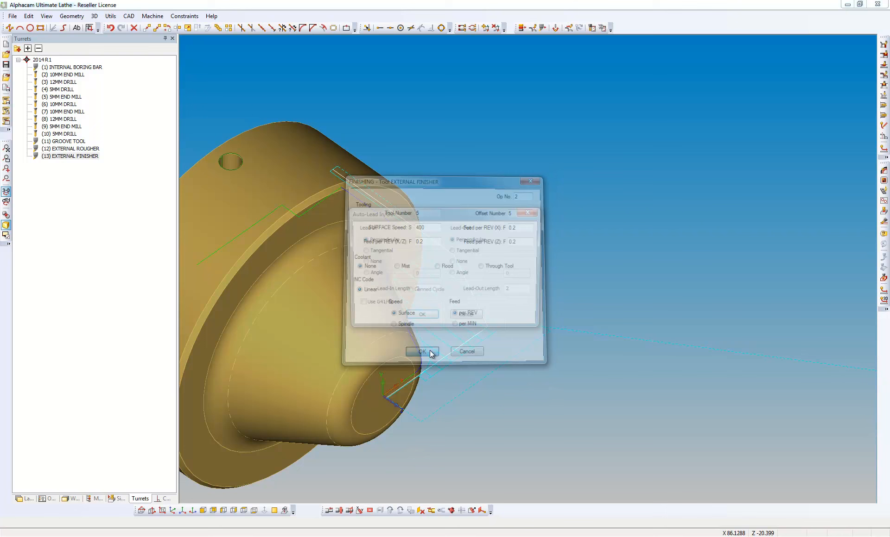
click(429, 318)
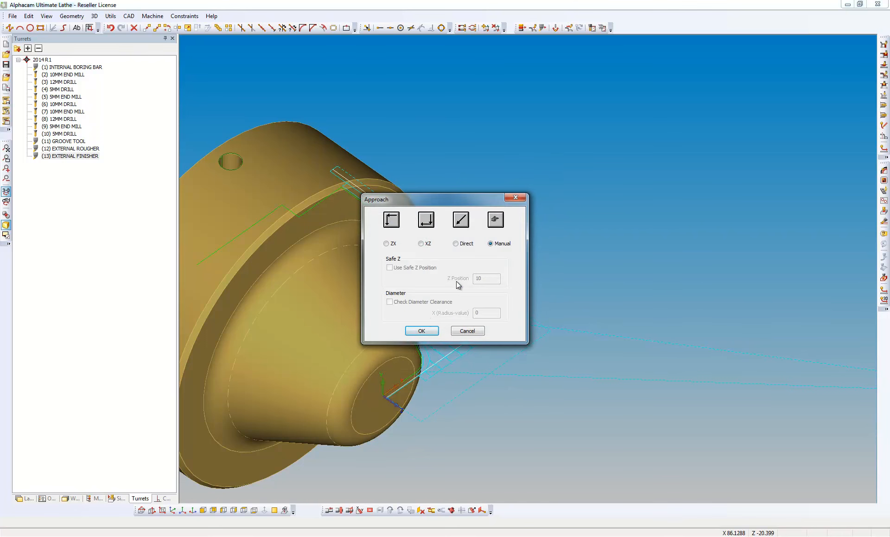
click(456, 244)
click(434, 334)
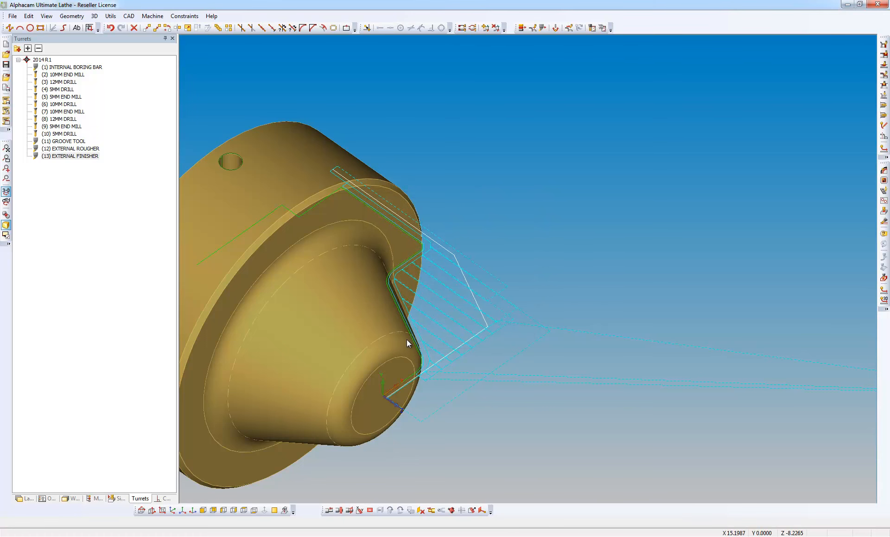
Change the tool colour of the Op 2 FINISHING operation to red.
scroll(407, 341, up, 2)
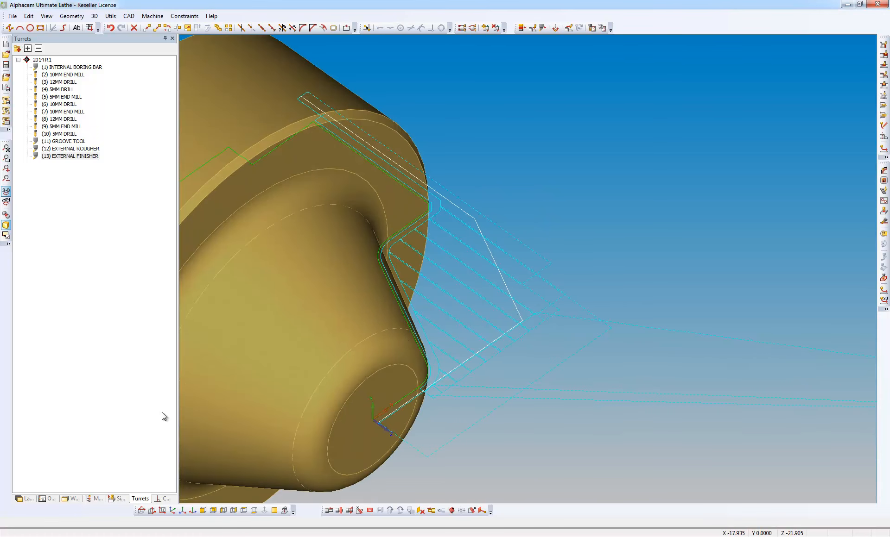
click(46, 499)
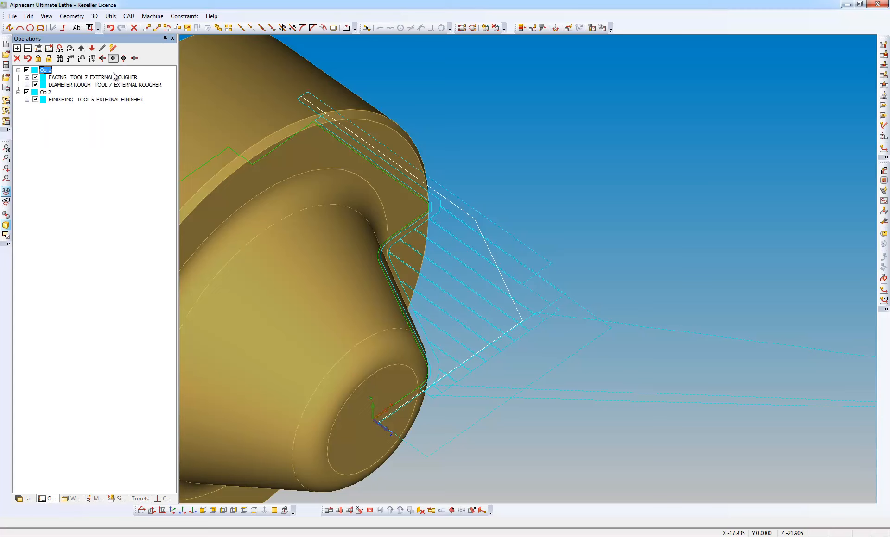
right_click(115, 100)
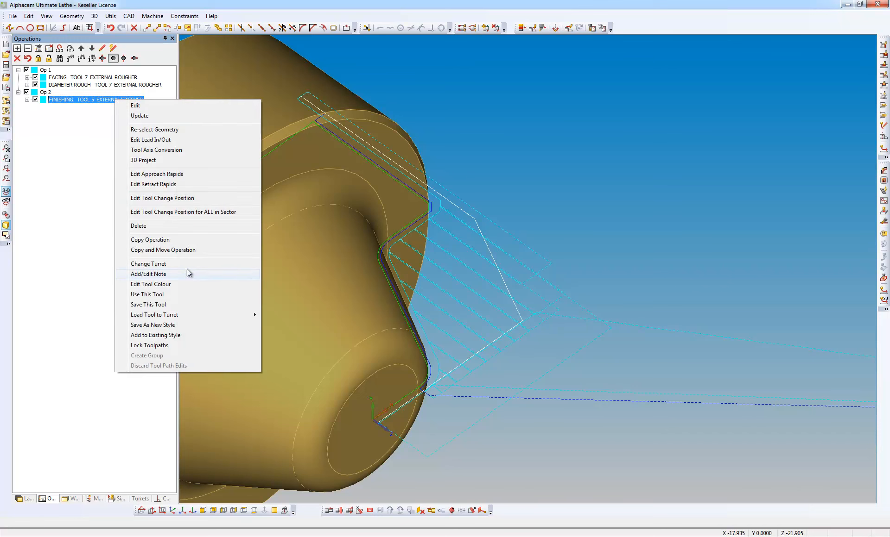
click(180, 284)
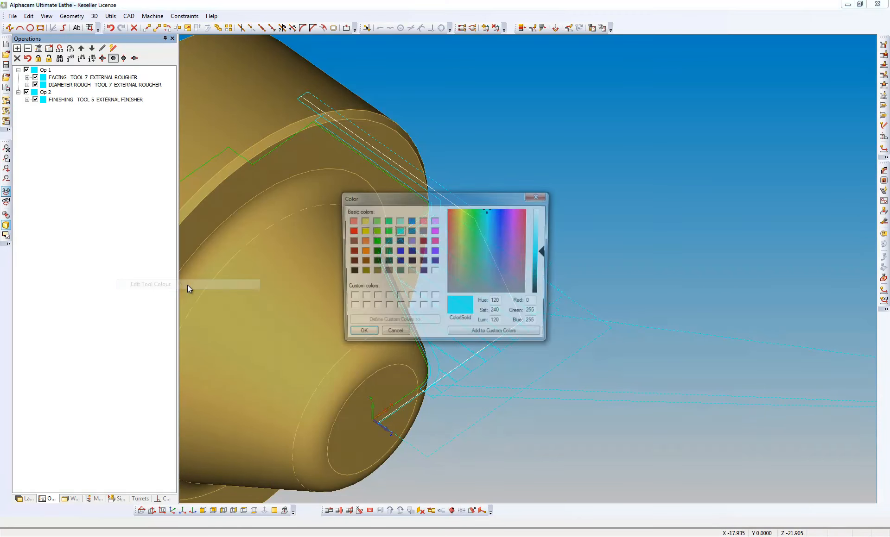
click(349, 232)
click(360, 335)
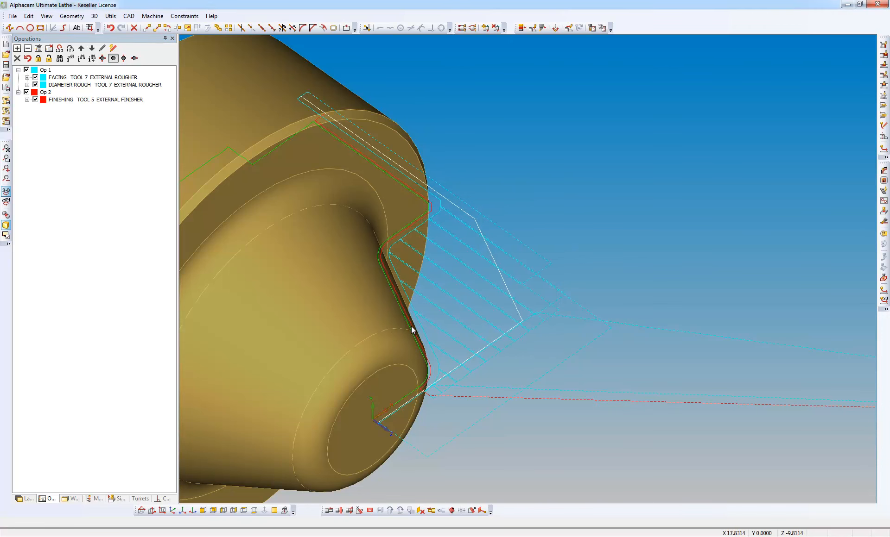
scroll(403, 322, down, 5)
scroll(389, 325, down, 2)
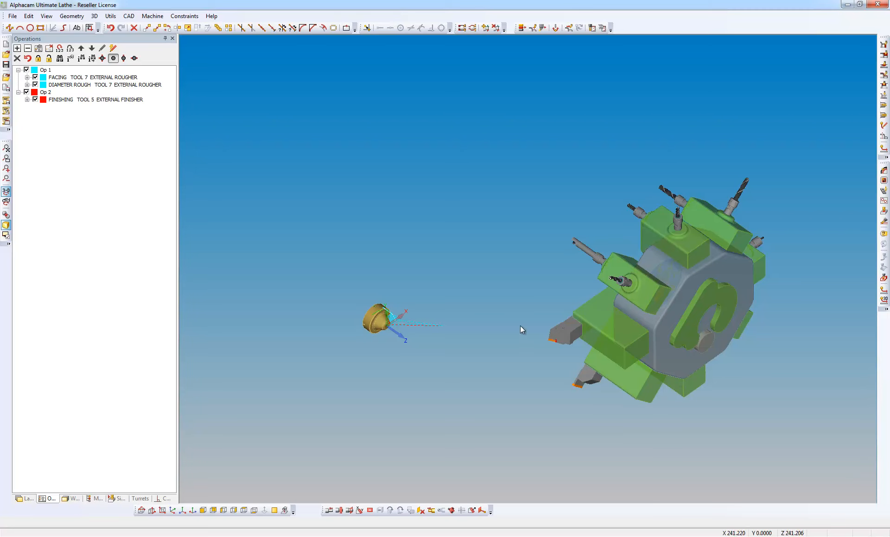
Select the 5MM DRILL at station 10 of the 2014 R1 turret and go to the tool change position with an XZ retract.
middle_drag(654, 350, 746, 355)
middle_drag(406, 286, 873, 407)
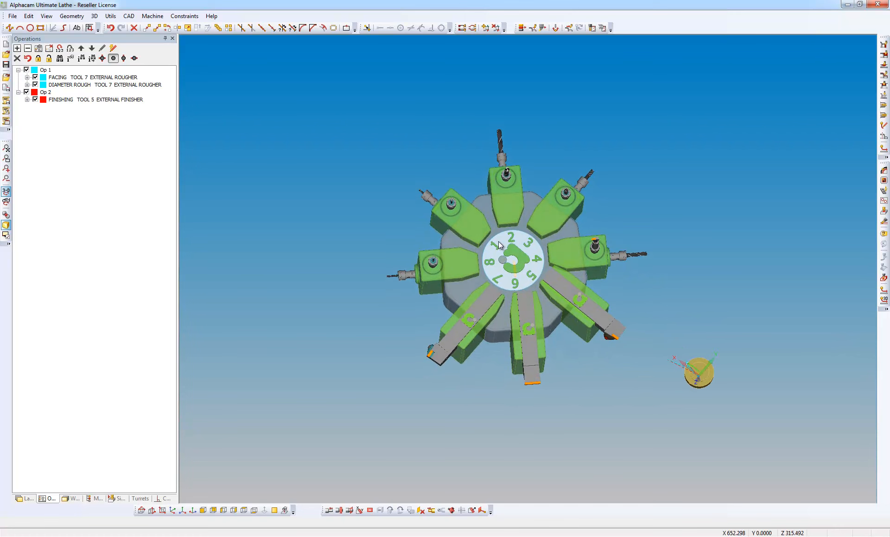
scroll(464, 260, up, 2)
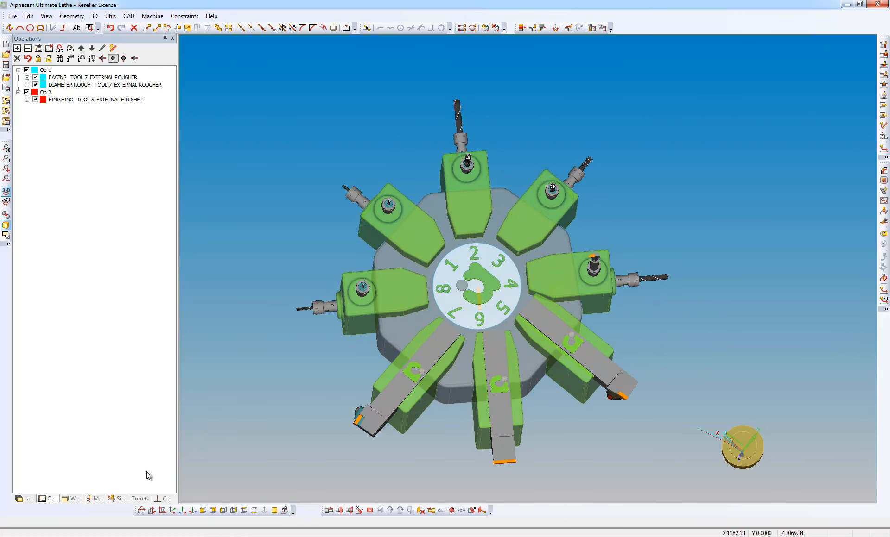
click(141, 499)
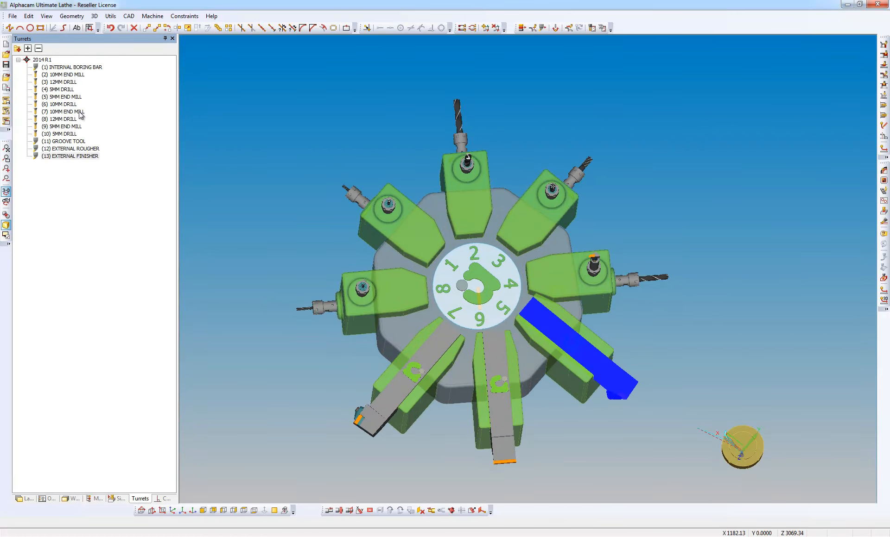
click(66, 90)
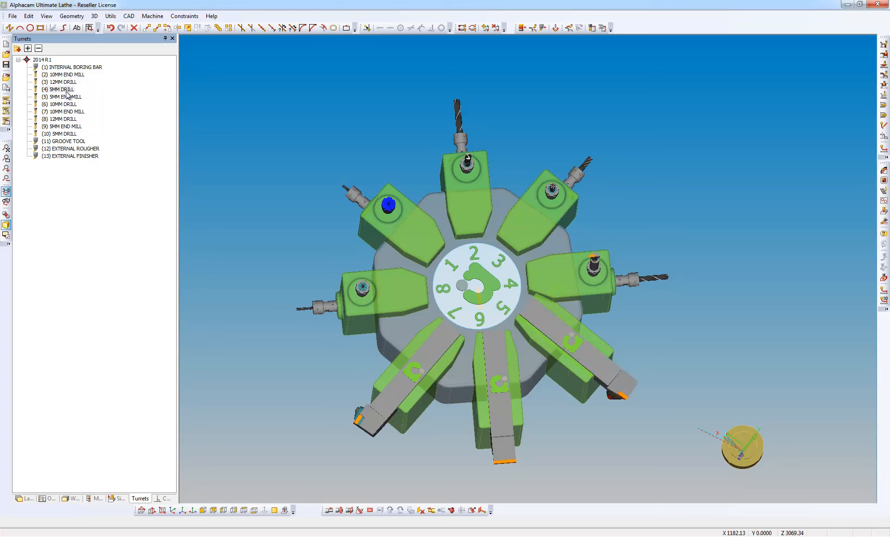
click(67, 135)
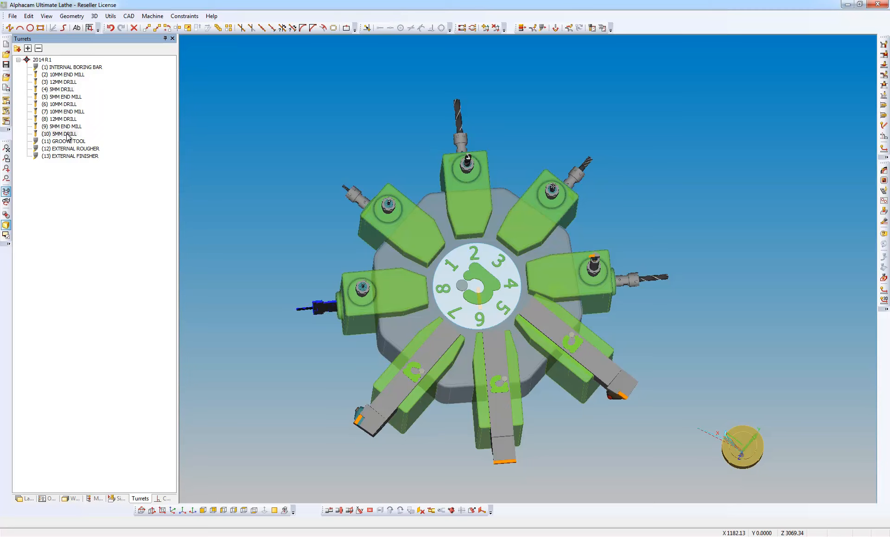
right_click(67, 134)
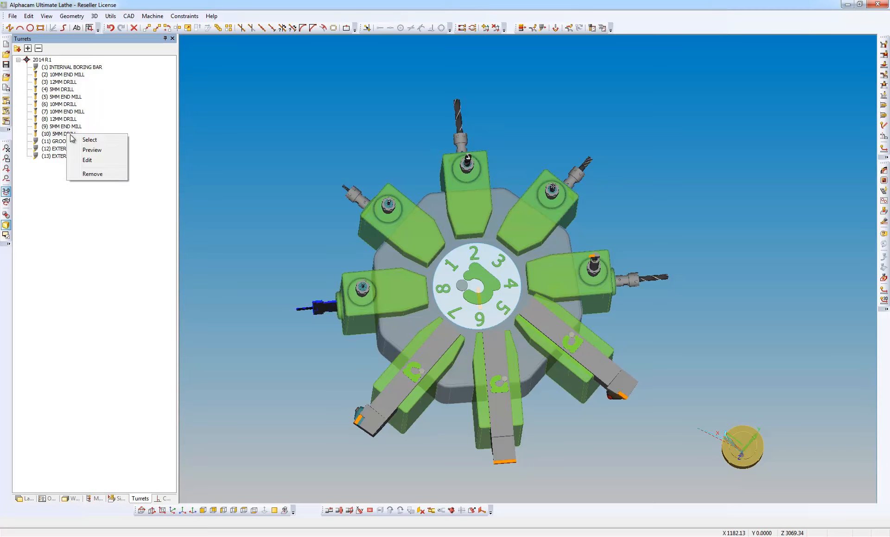
click(102, 141)
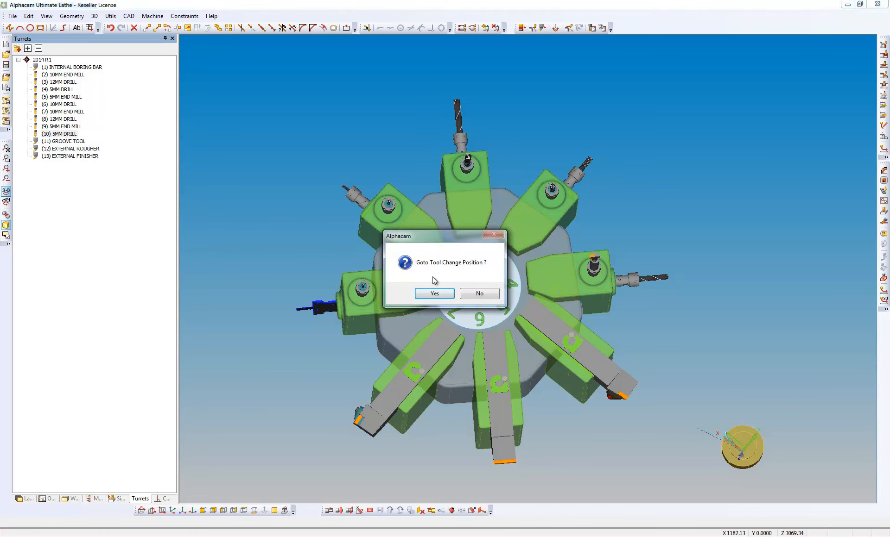
click(443, 293)
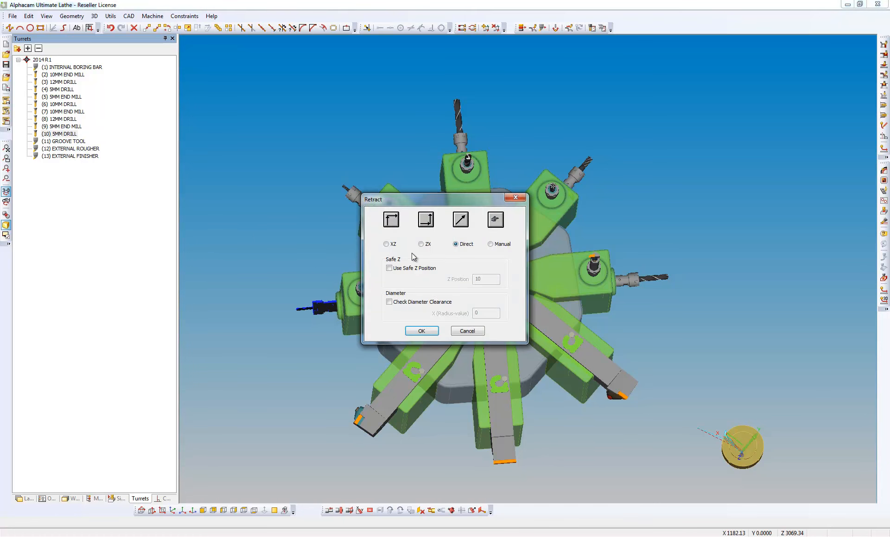
click(386, 244)
click(421, 331)
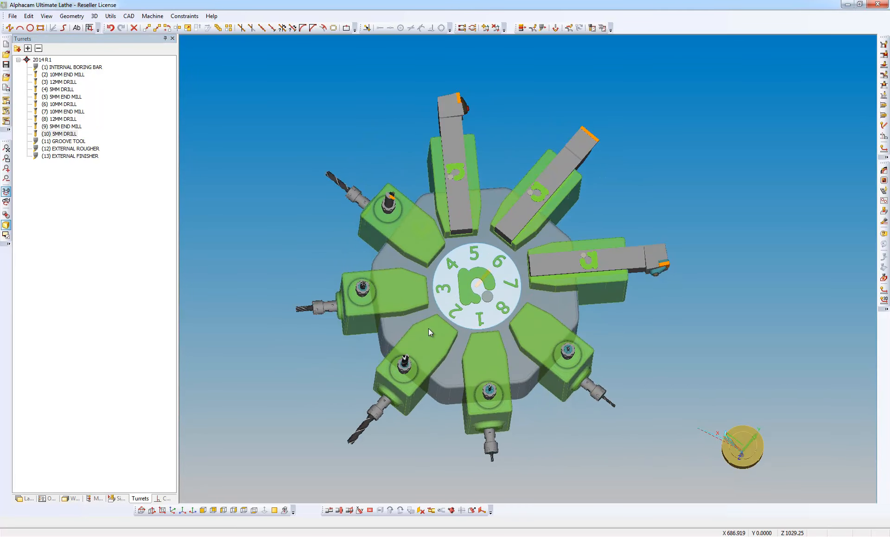
Start a C-axis Drill/Tap Holes Auto Z operation with Pecking, Holes to Match Drill Diameter, Canned Cycle and the C-Axis method.
click(173, 510)
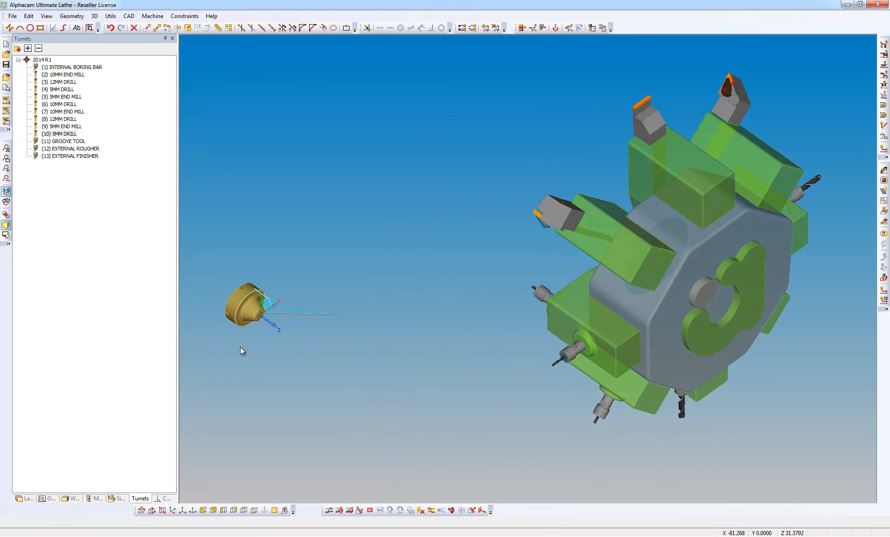
scroll(238, 290, up, 4)
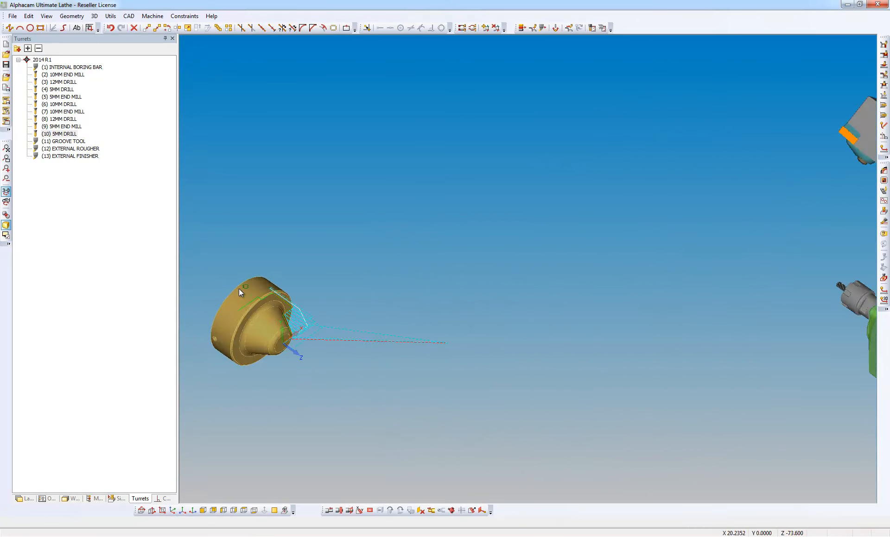
click(153, 16)
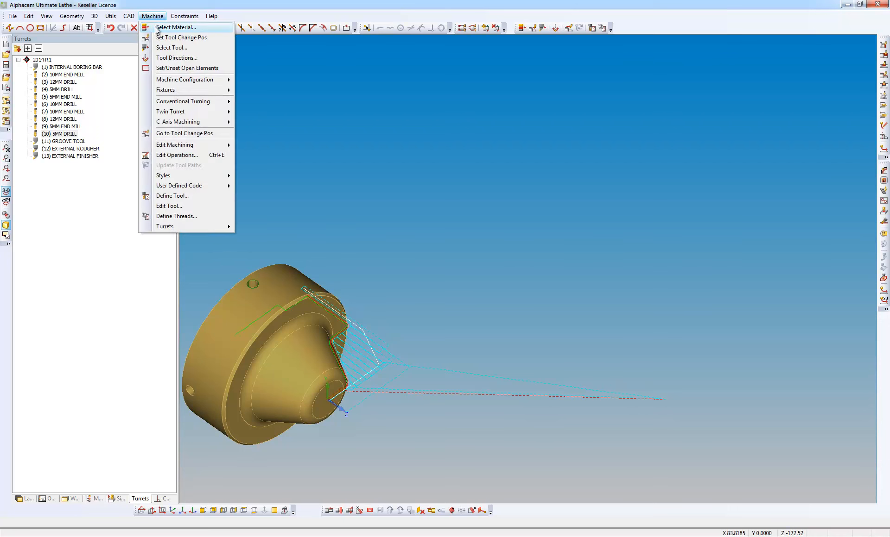
mouse_move(180, 123)
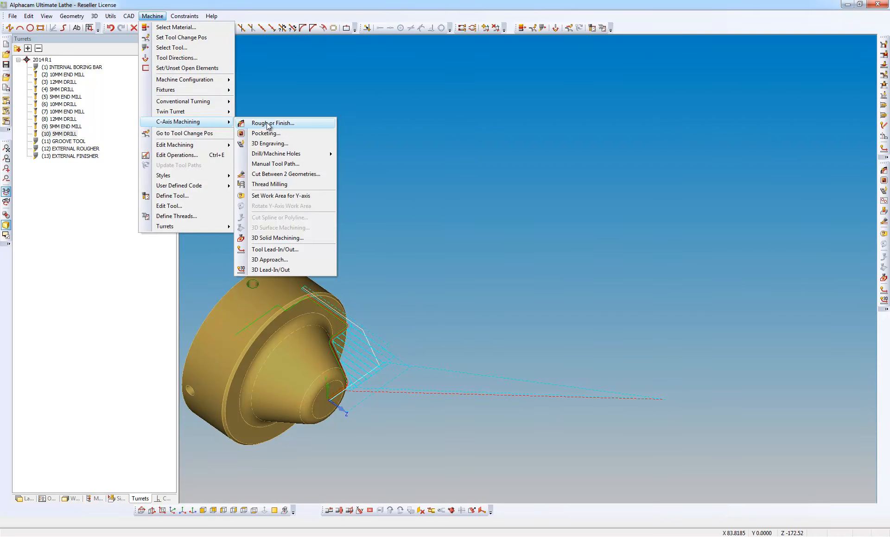
mouse_move(324, 154)
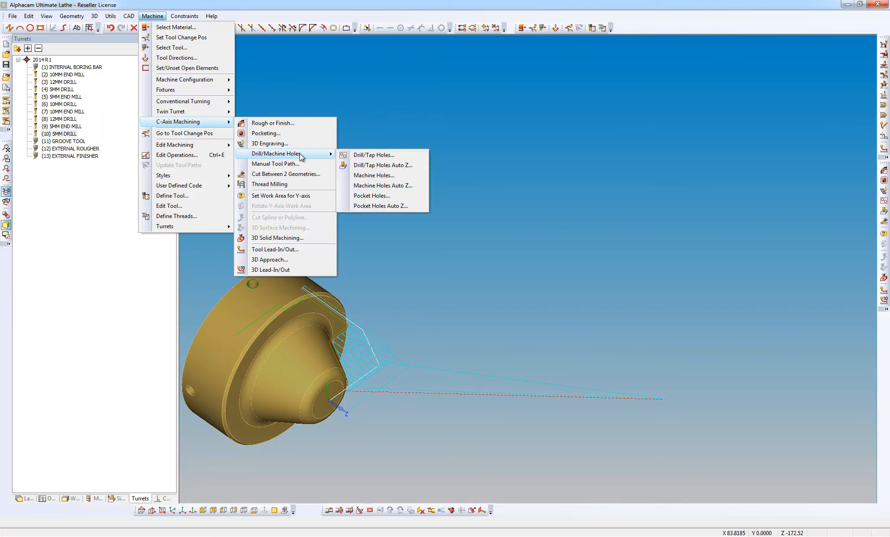
click(418, 166)
click(327, 98)
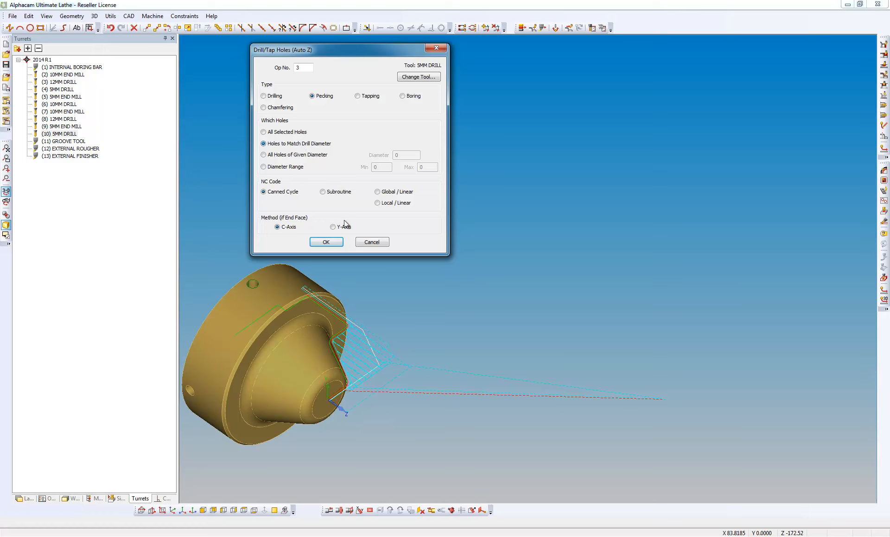
click(326, 242)
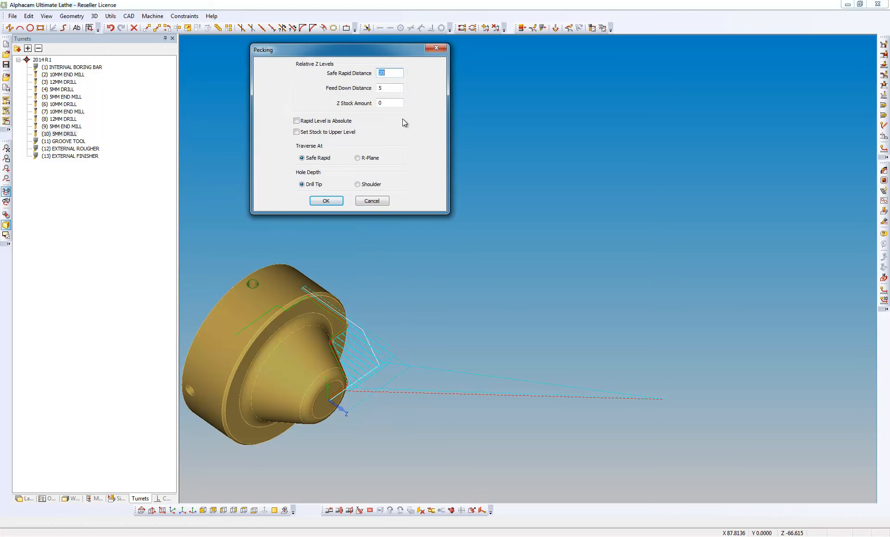
Peck drill the large diameter's upper hole with safe rapid distance 20, feed down distance 5, feed 0.1/rev, spindle speed 4500 and peck distance 2.
click(327, 200)
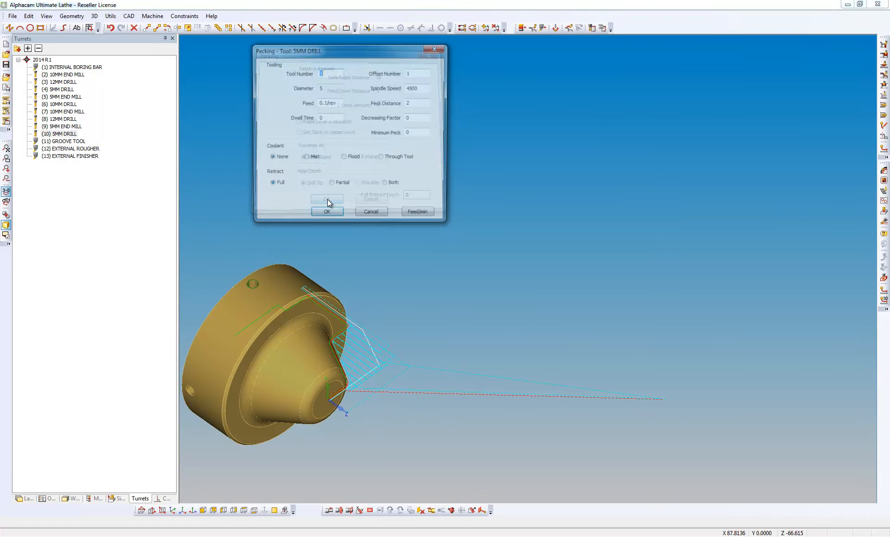
click(415, 104)
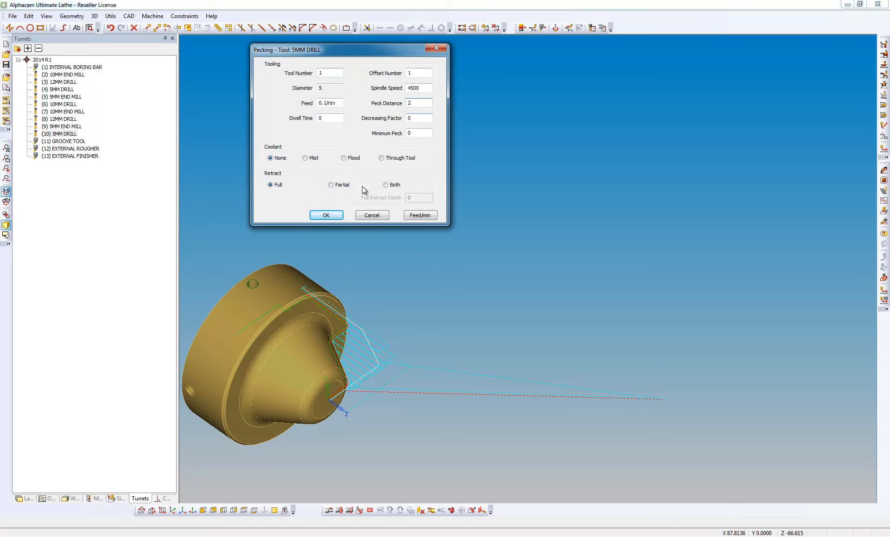
click(331, 216)
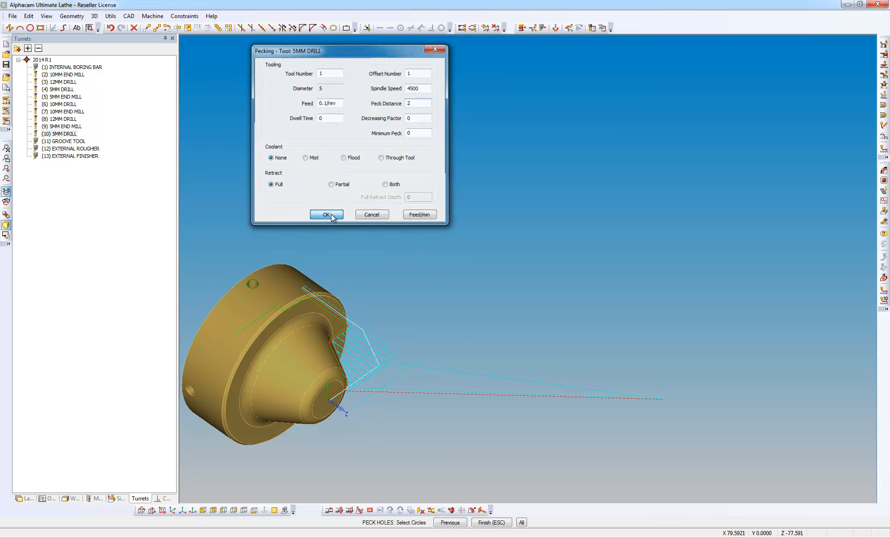
click(256, 286)
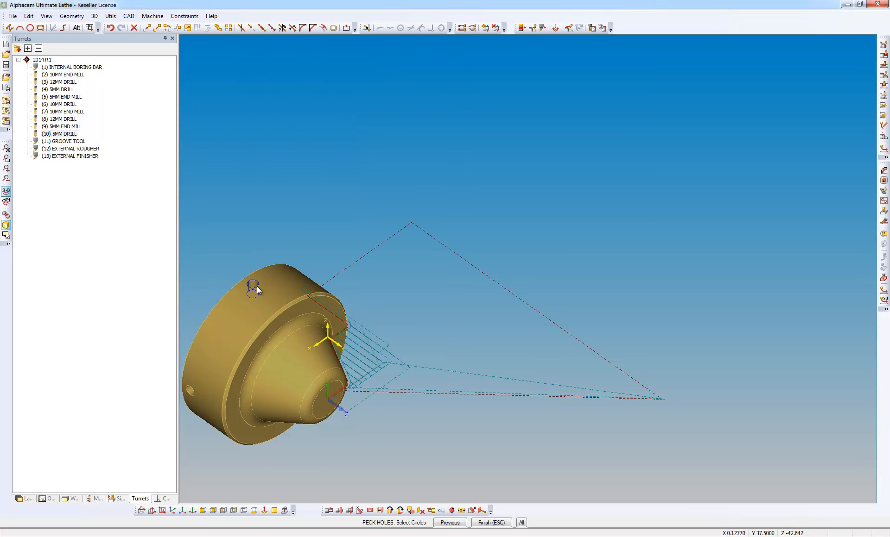
click(492, 523)
click(471, 295)
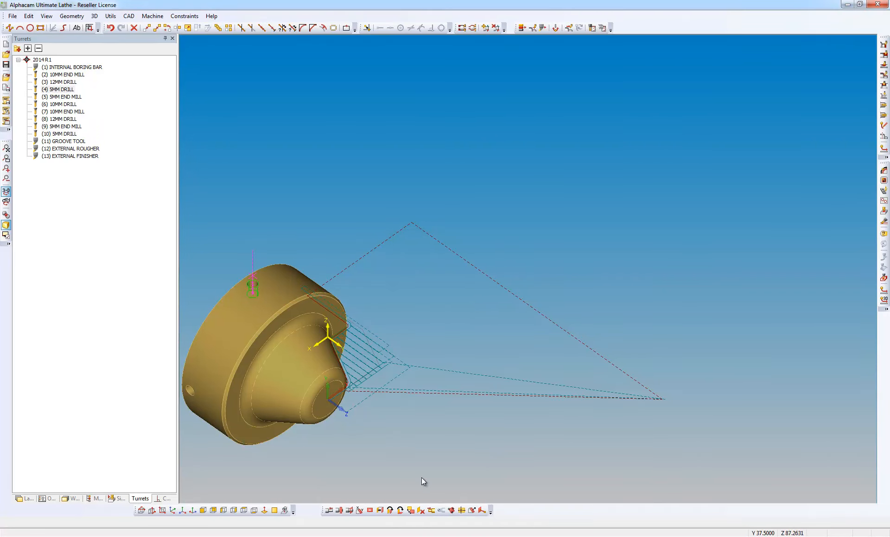
Cancel the active work plane and rotate-copy Toolpath 14 about the part origin by 90 degrees, with 4 copies including the original.
click(422, 511)
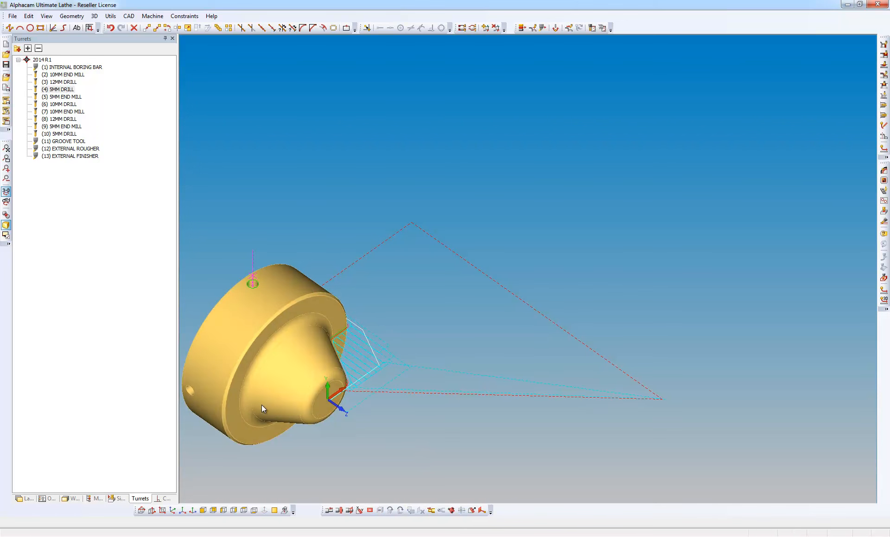
click(26, 500)
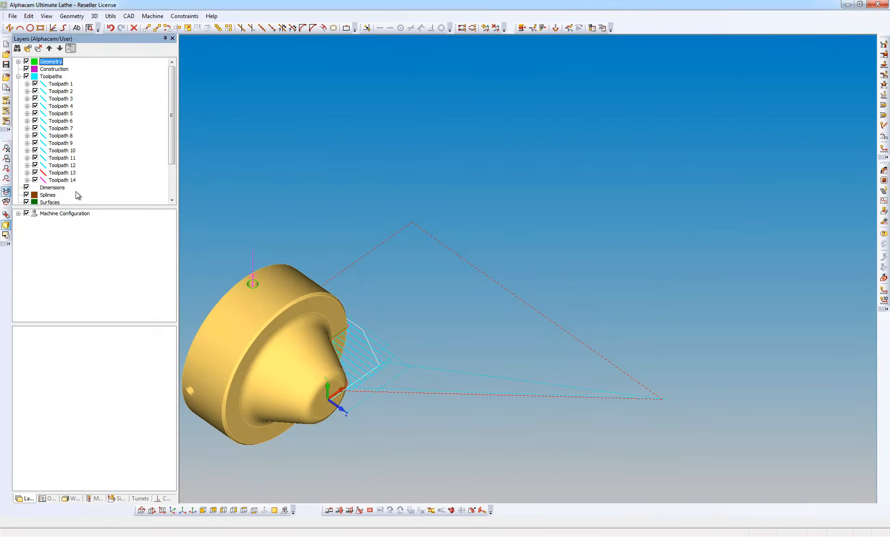
click(167, 28)
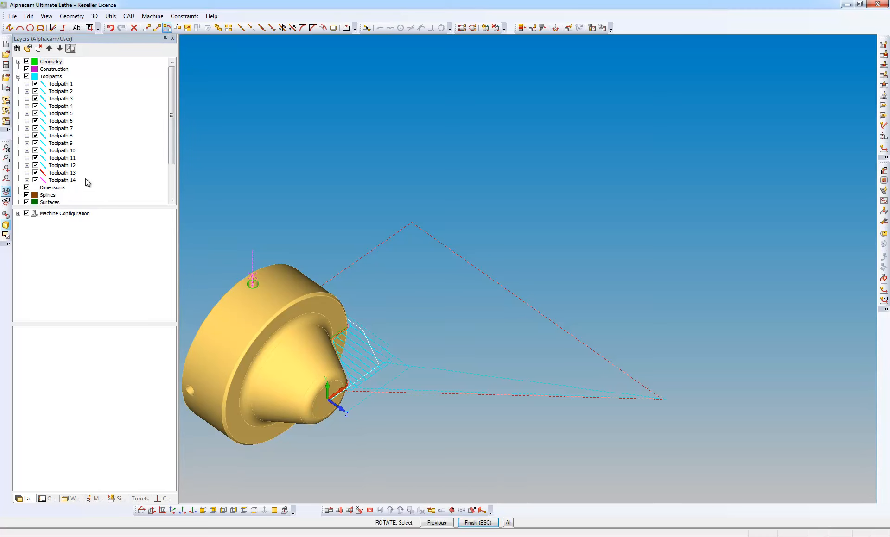
click(61, 180)
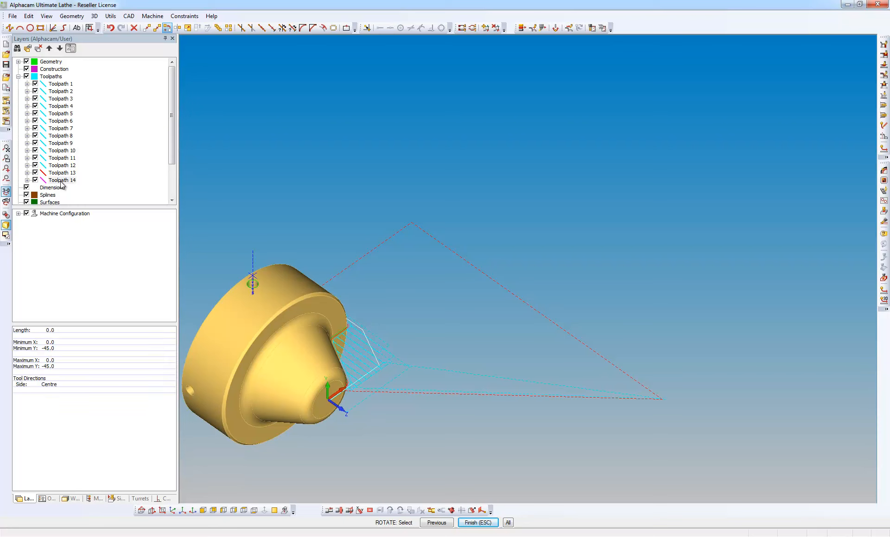
click(470, 523)
click(424, 468)
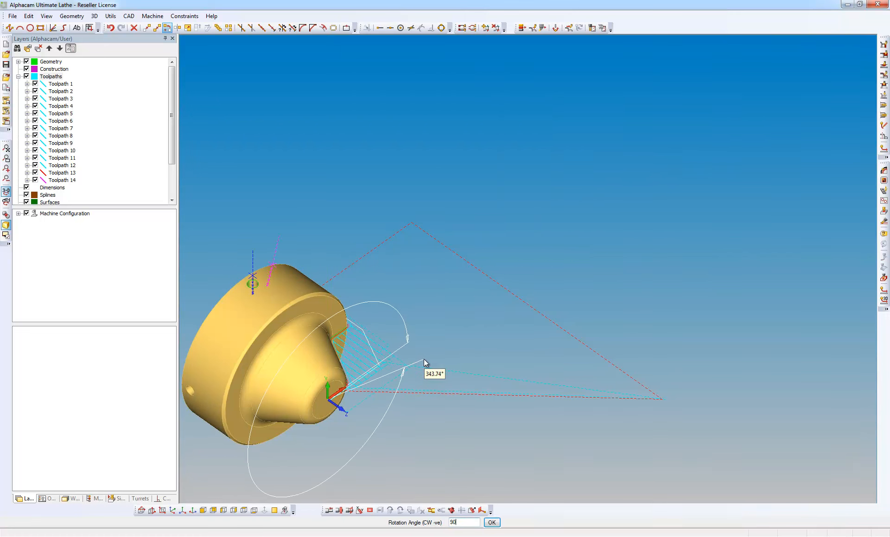
key(Return)
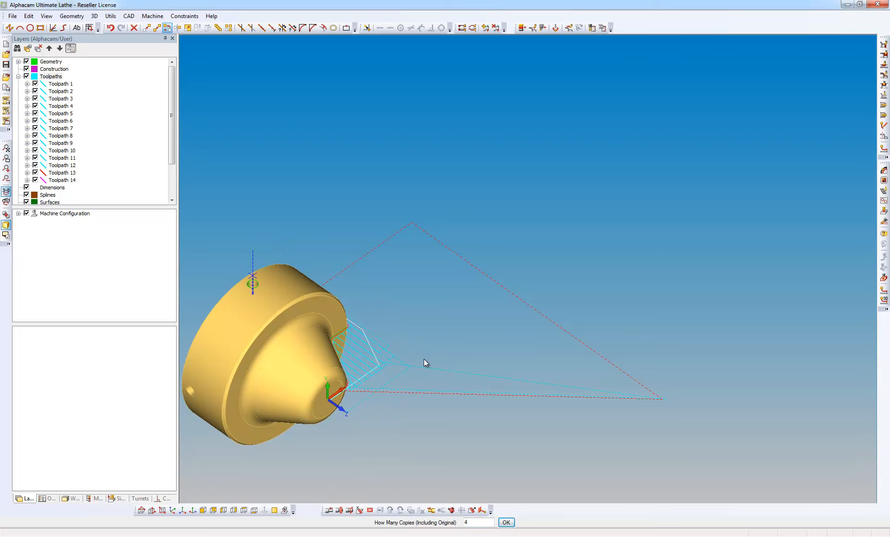
key(Return)
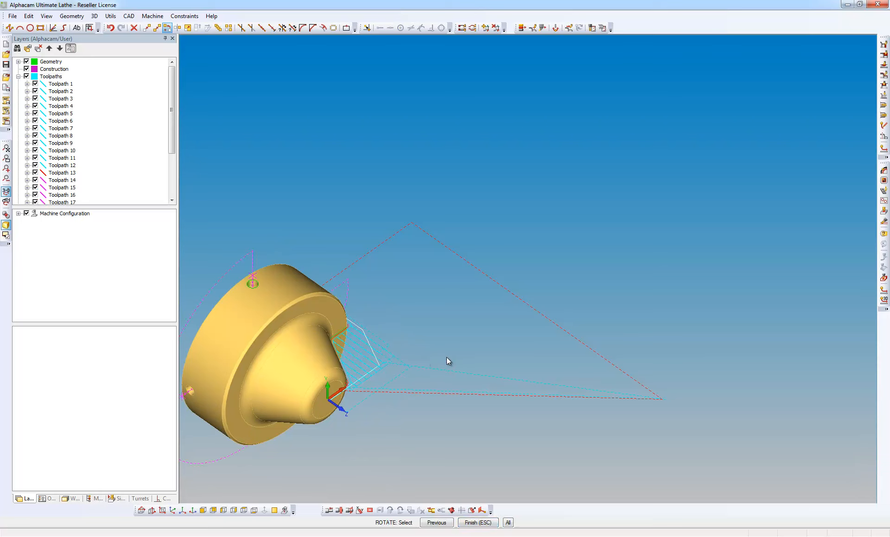
key(Escape)
Run the Solid Simulation of the machining, resetting its speed to the middle and raising it slightly during the peck drilling.
scroll(429, 374, down, 3)
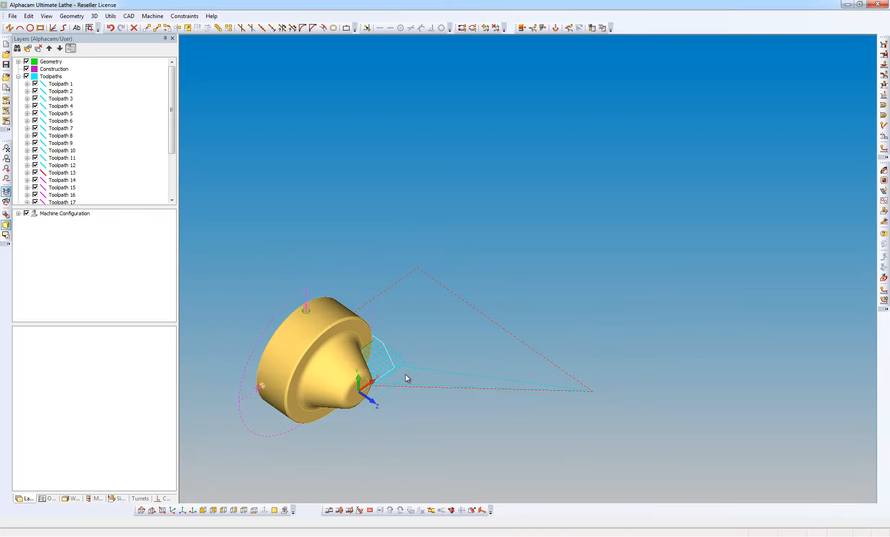
scroll(304, 380, up, 3)
scroll(304, 380, down, 3)
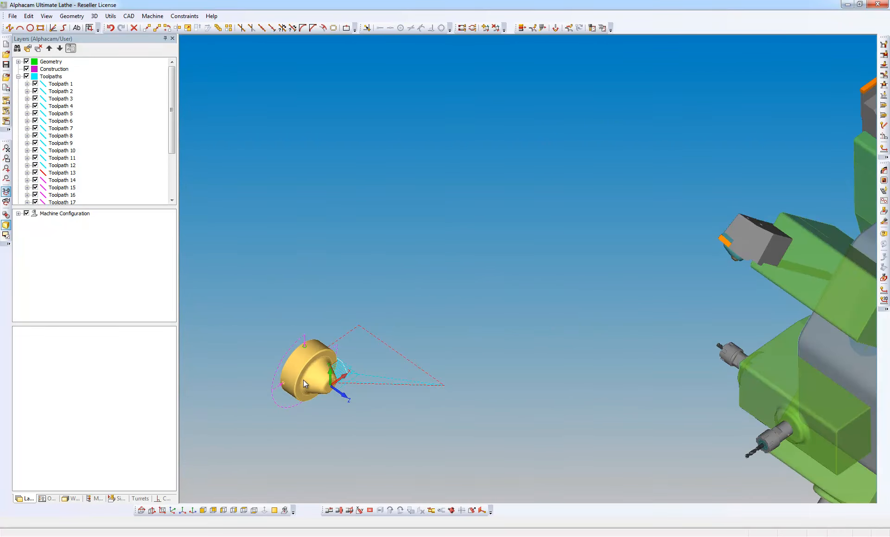
right_click(304, 381)
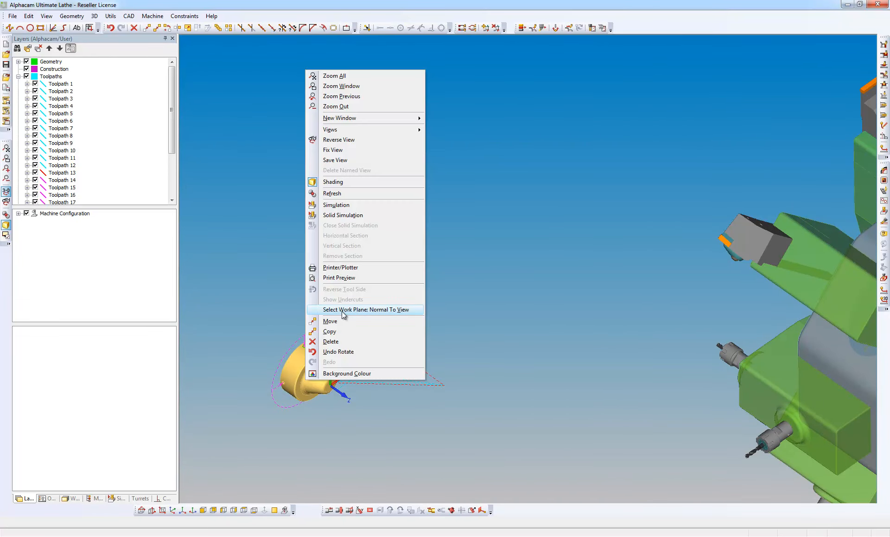
click(352, 216)
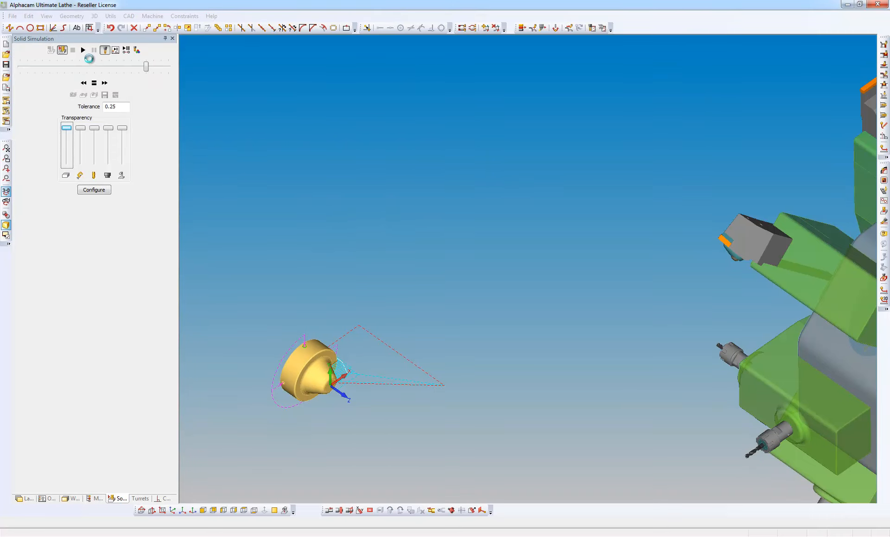
click(83, 50)
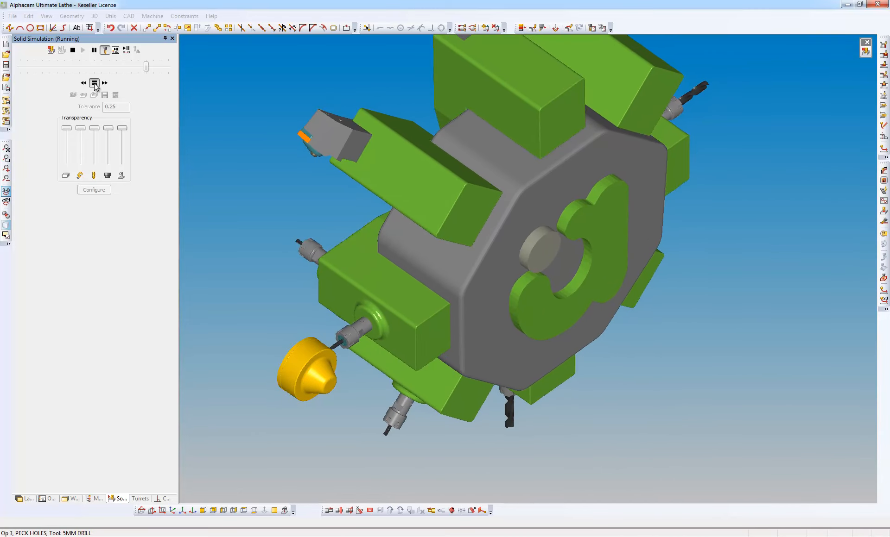
click(94, 84)
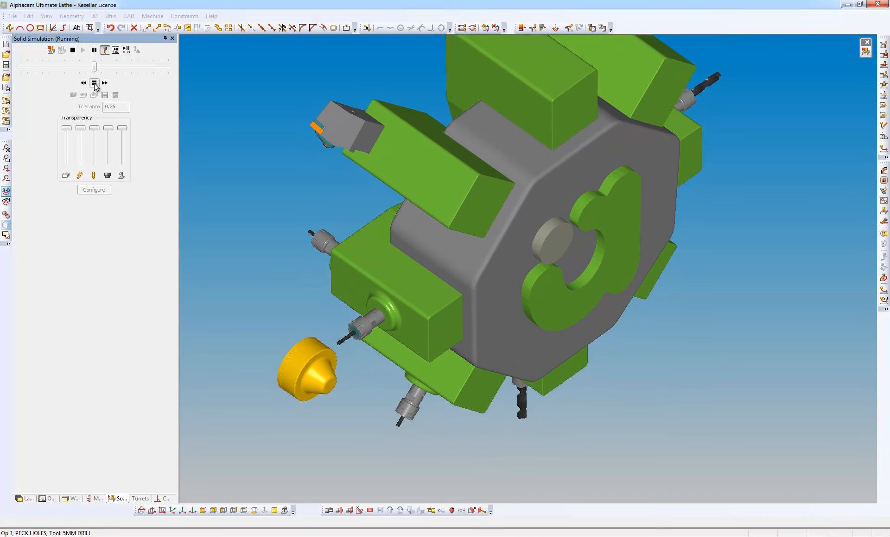
click(105, 83)
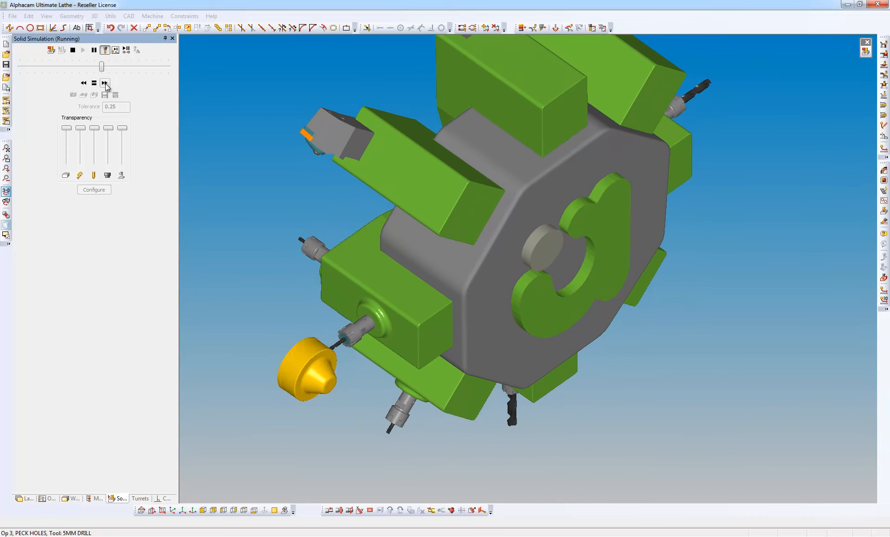
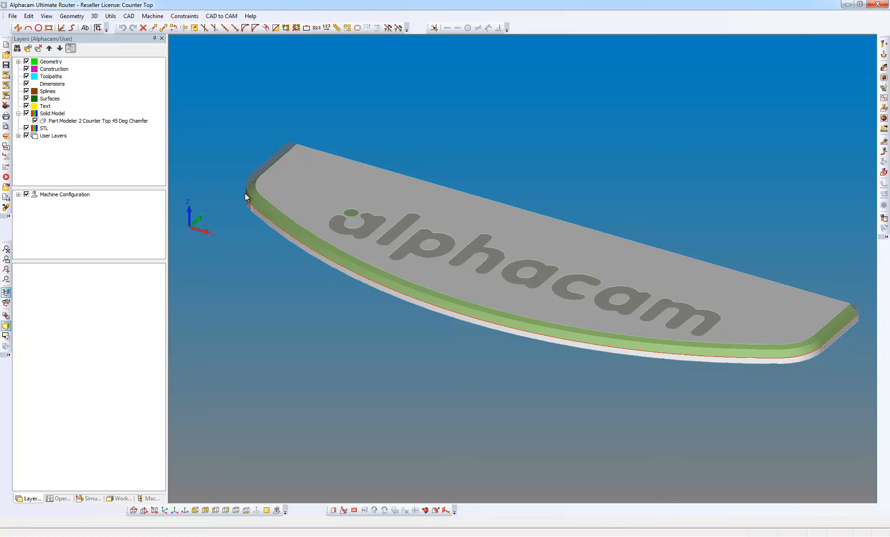
Select the 10mm Flat tool from the Alphacam 2014 R1 tool library for machining the counter top.
scroll(245, 194, up, 6)
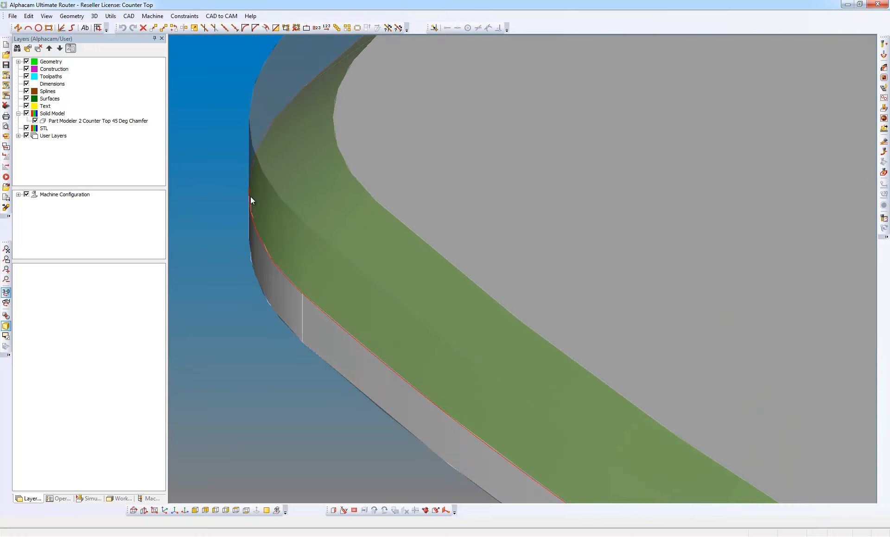
scroll(250, 196, down, 8)
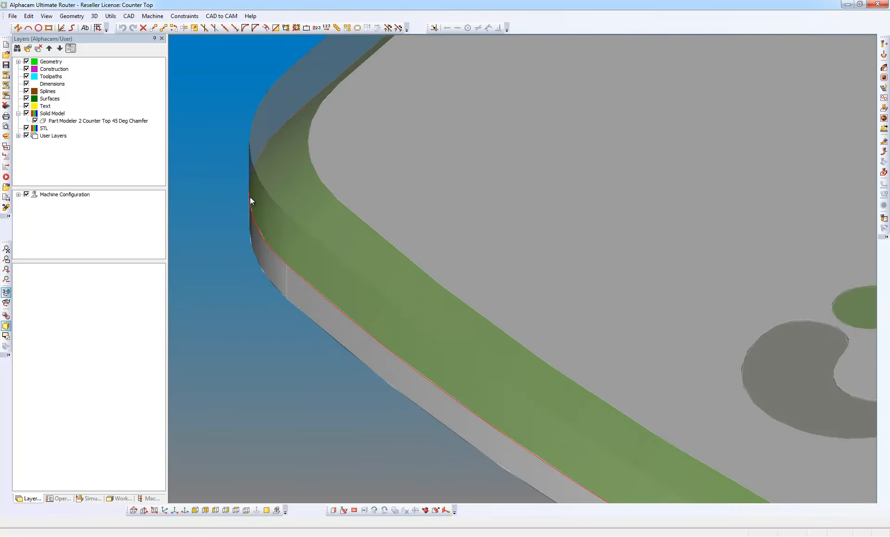
scroll(249, 197, down, 2)
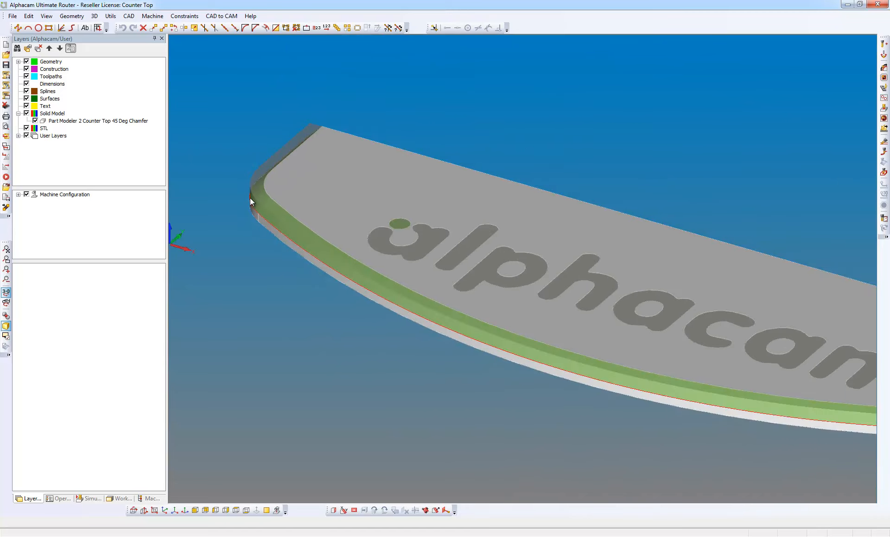
scroll(249, 200, down, 2)
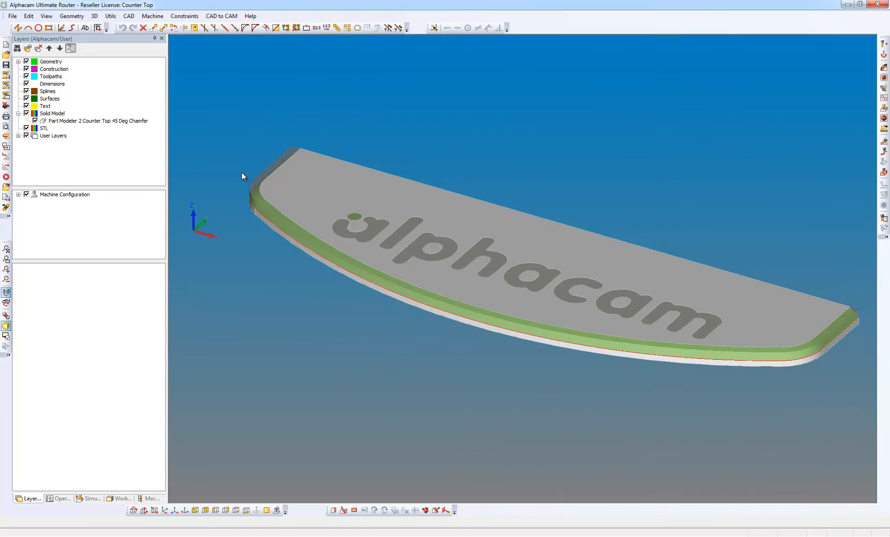
click(152, 16)
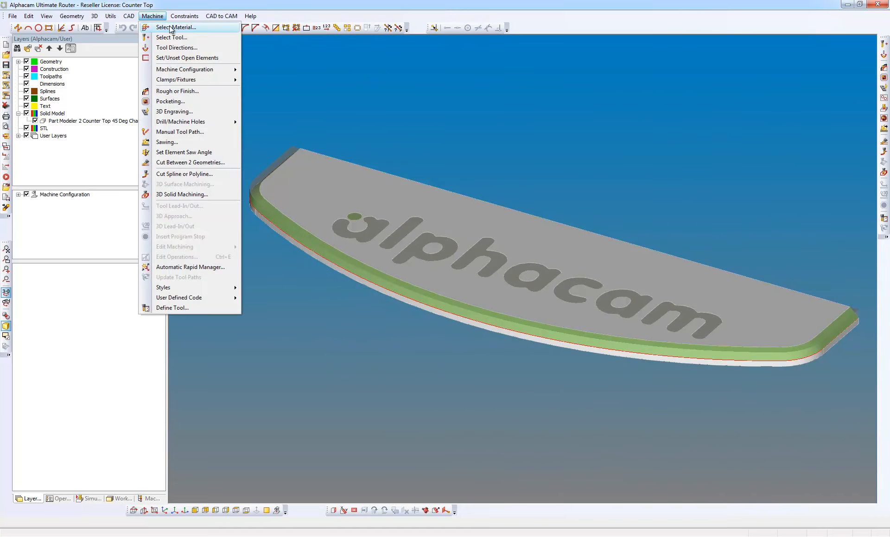
click(179, 38)
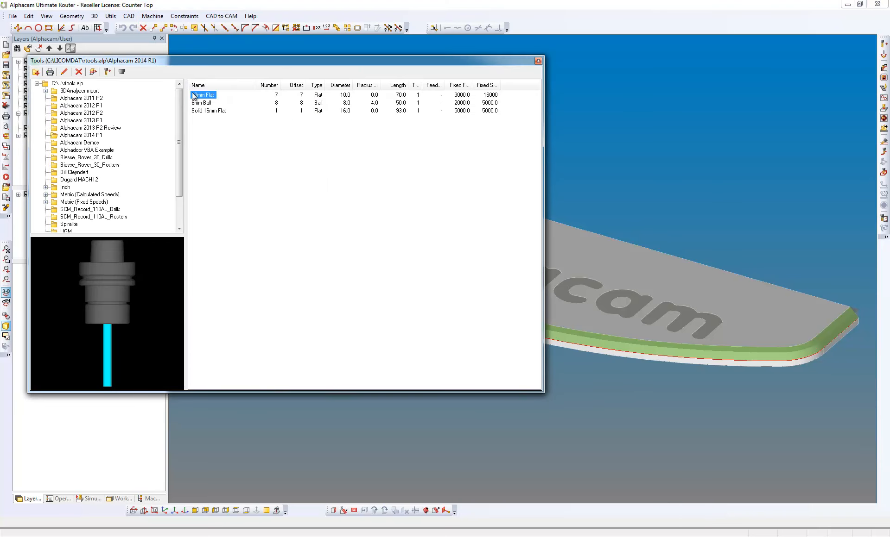
click(106, 72)
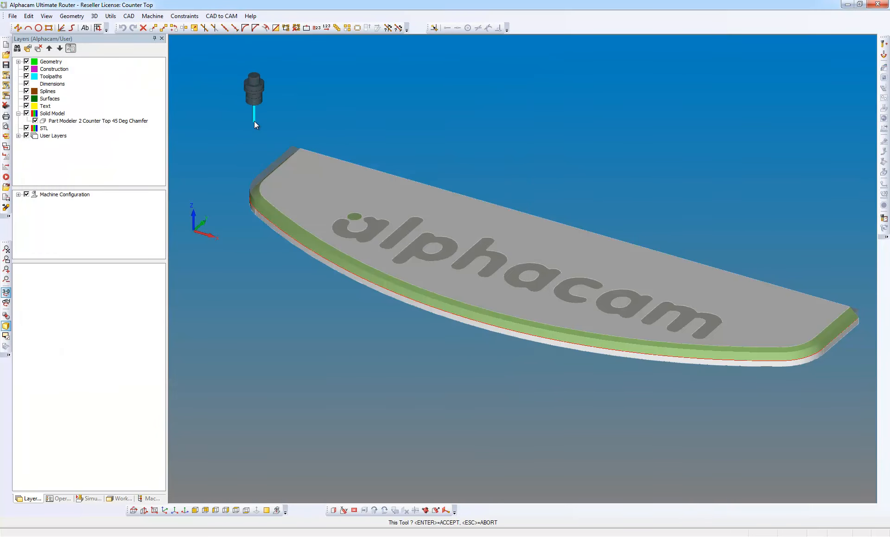
Start Cut Spline or Polyline on the chamfer's lower edge with depth of cut 2, safe rapid level 20 and 3 bi-directional cuts.
click(152, 16)
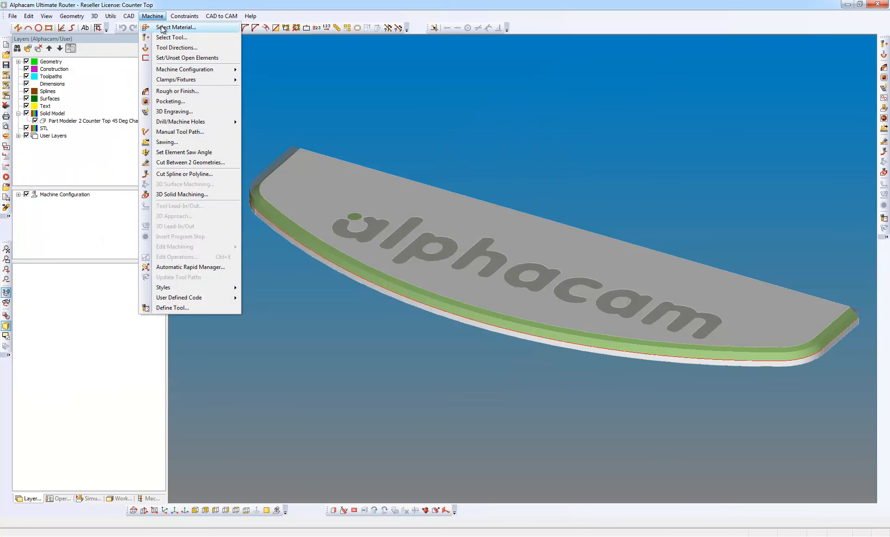
click(214, 174)
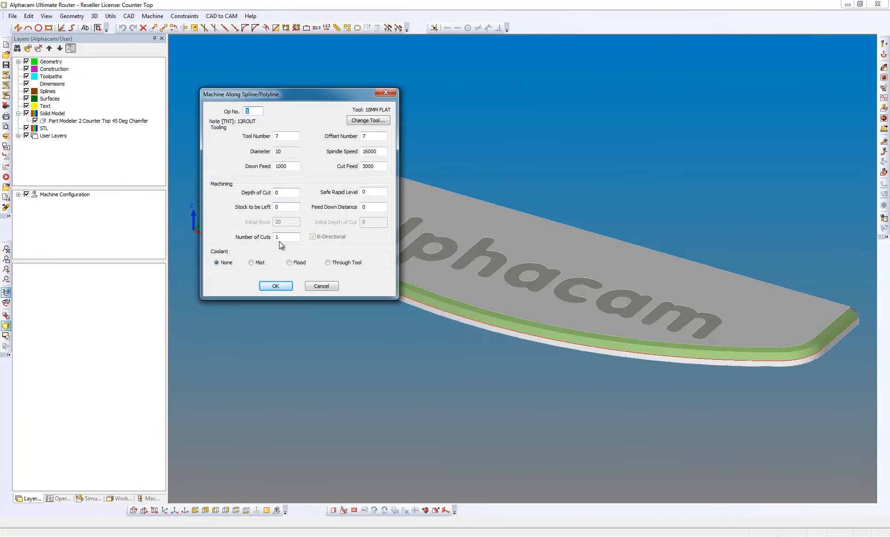
click(291, 193)
text(3)
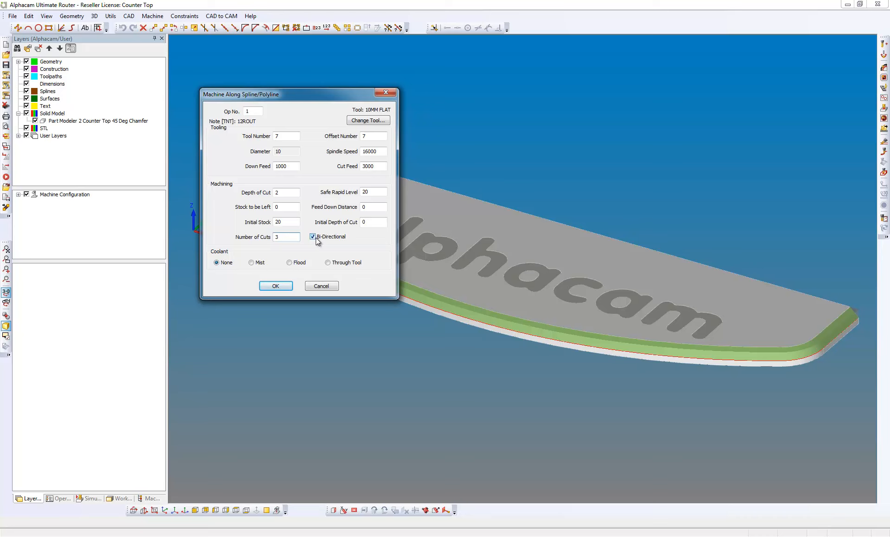
double_click(278, 222)
click(275, 286)
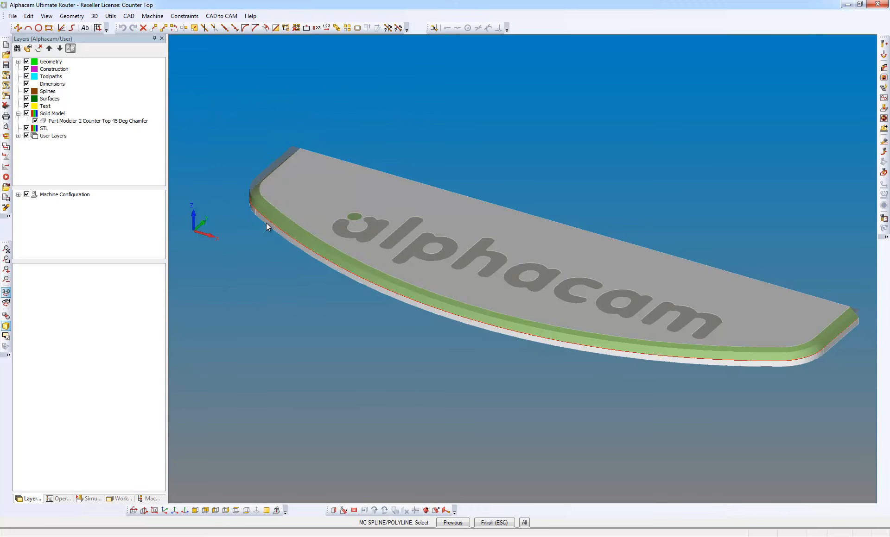
click(267, 221)
click(485, 524)
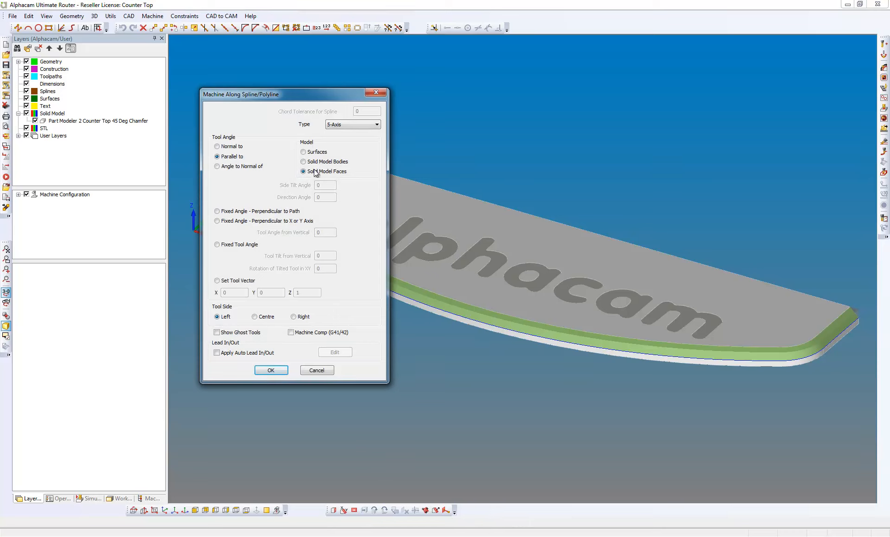
Set a 5-Axis cut parallel to solid model faces, left tool side, ghost tools, and automatic line-and-arc lead-in/out of 10 at 90 degrees.
click(217, 333)
click(333, 352)
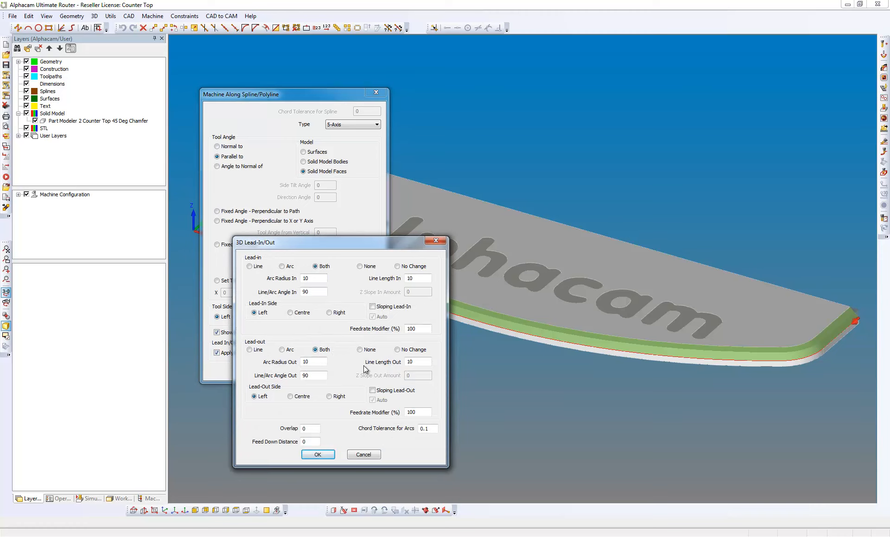
click(318, 454)
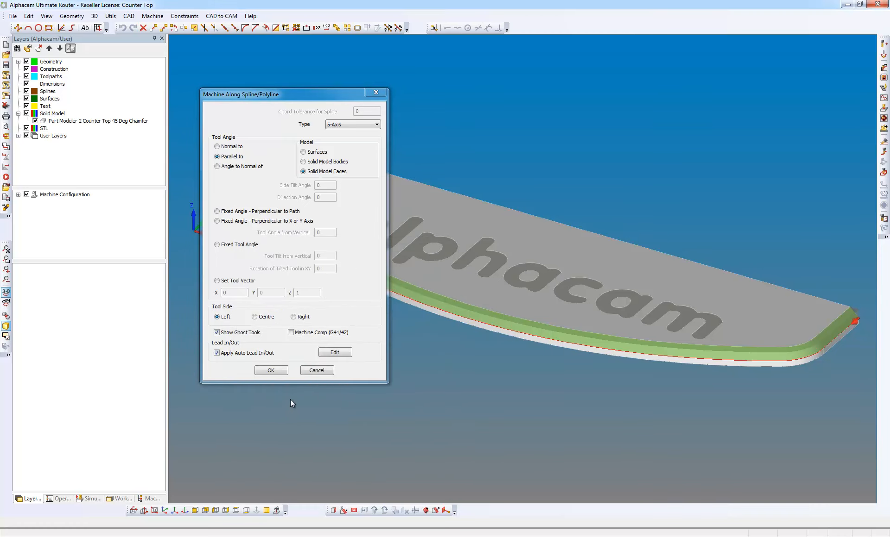
click(275, 370)
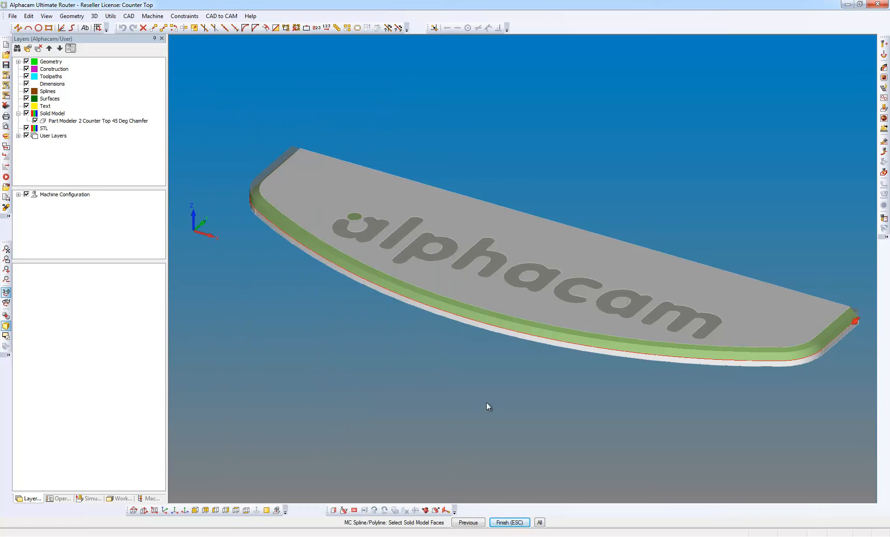
Pick the counter top's end chamfer face, extend the selection to its tangential run of faces, and generate the toolpath.
click(823, 343)
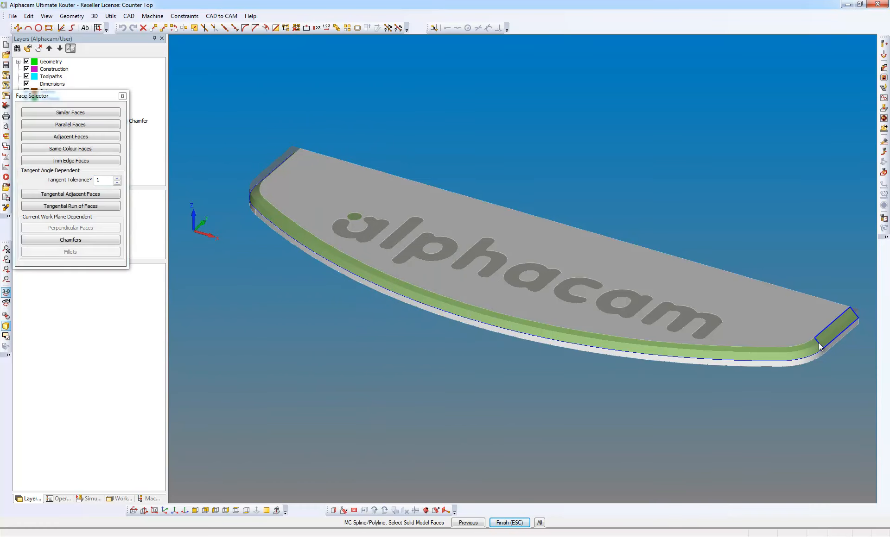
click(77, 209)
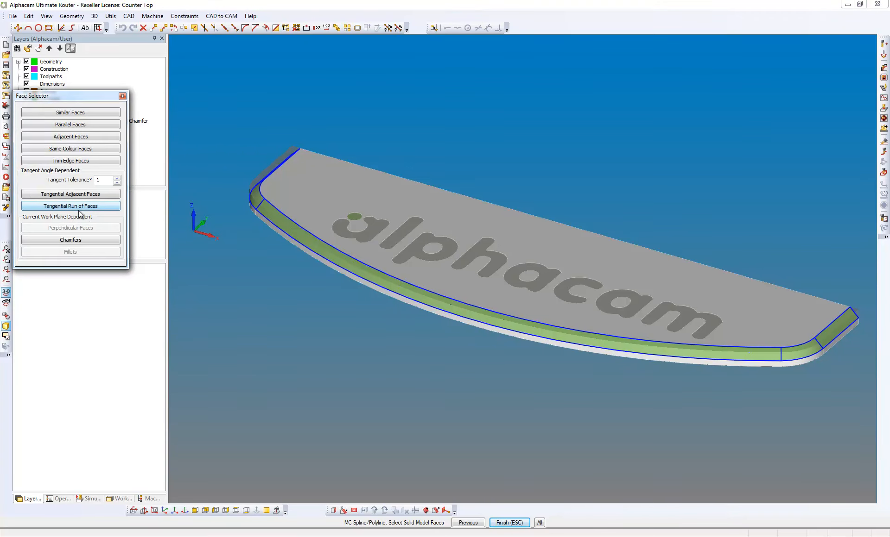
click(504, 523)
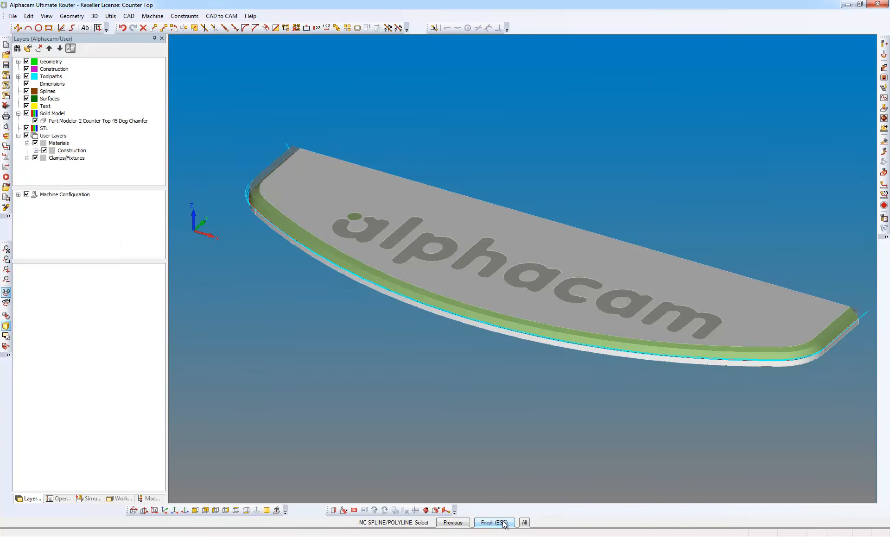
key(Escape)
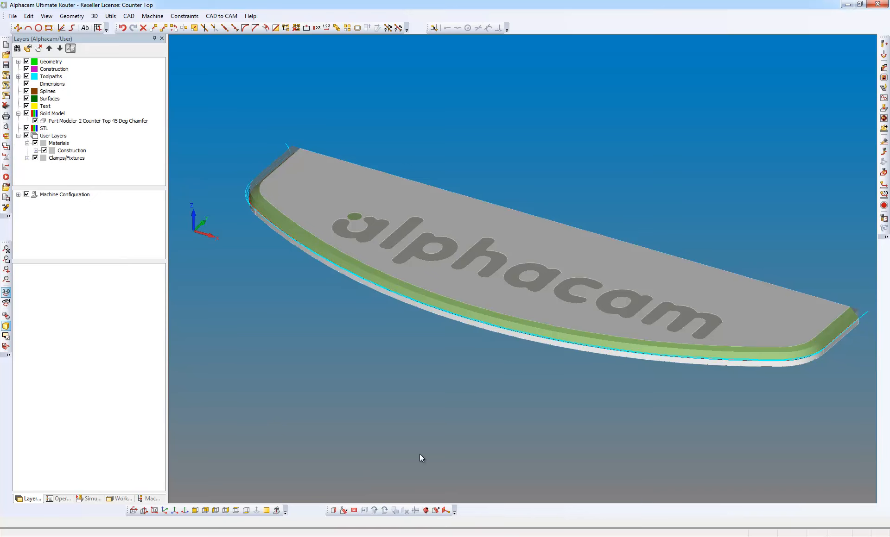
Inspect the chamfer toolpath at the counter top's rounded corner and run the Simulation.
scroll(237, 185, up, 8)
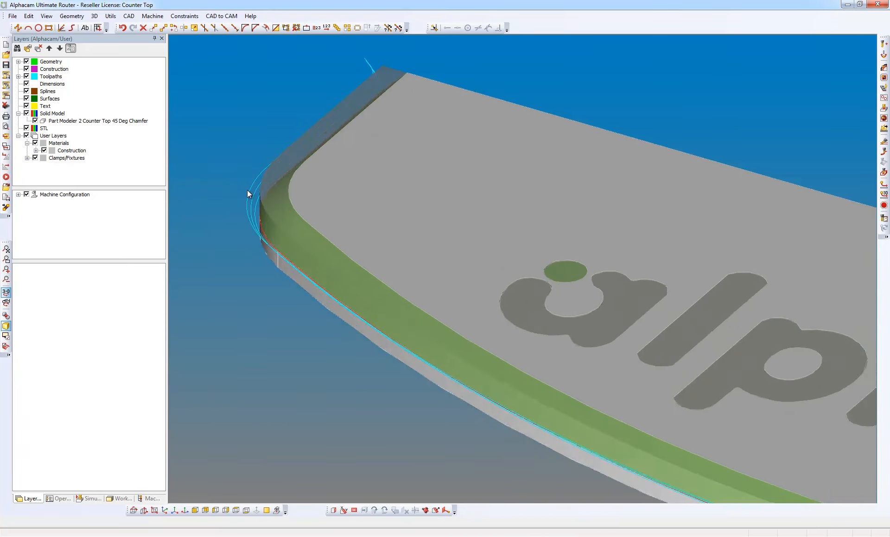
scroll(293, 213, down, 3)
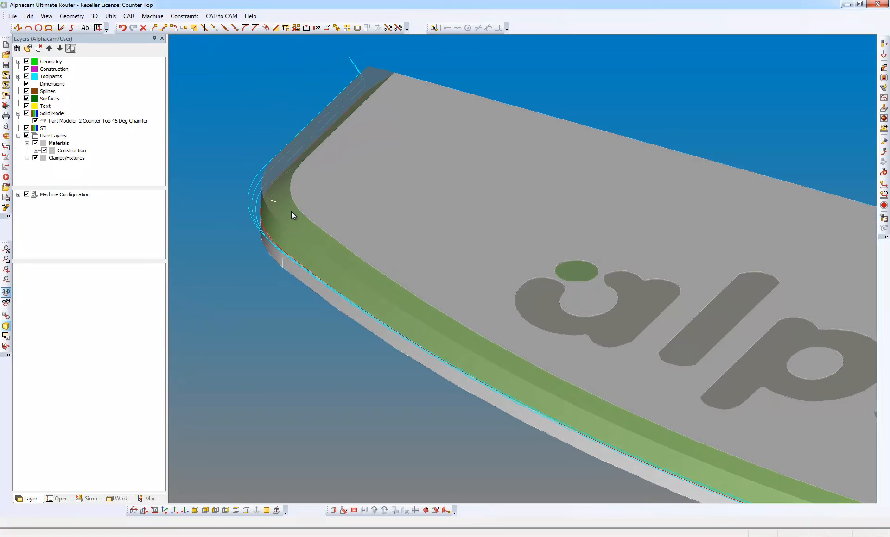
scroll(278, 206, down, 3)
right_click(221, 284)
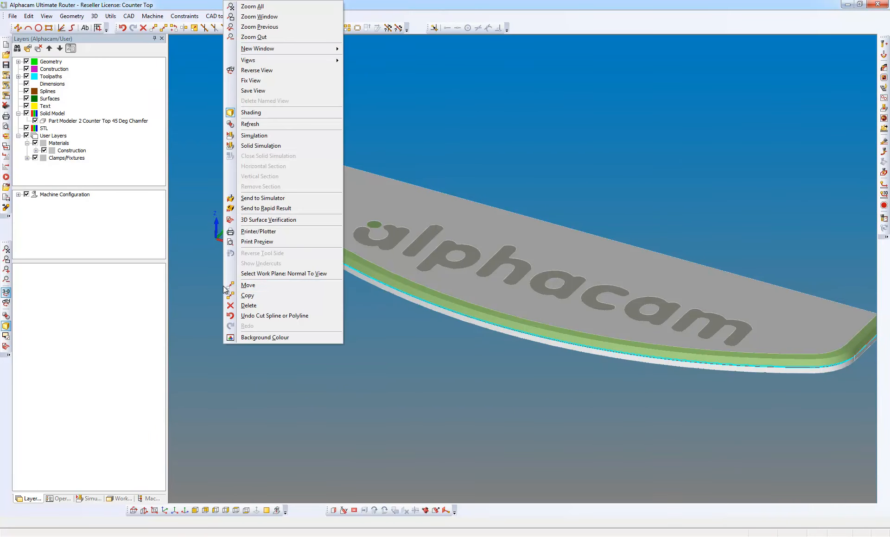
click(268, 135)
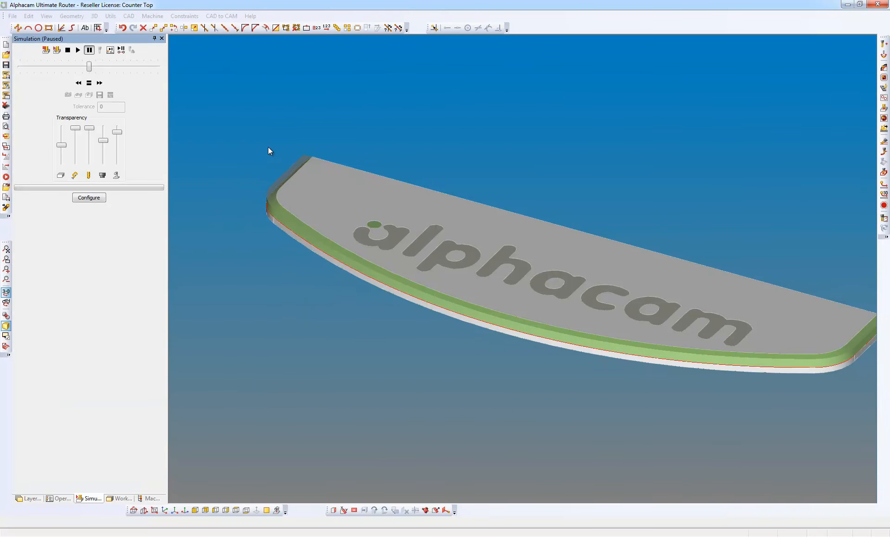
click(77, 50)
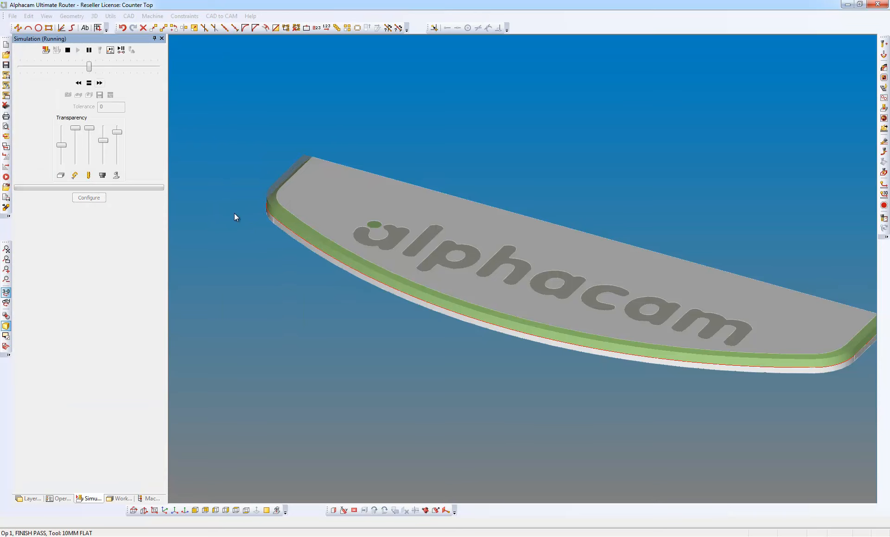
Raise the simulation speed to maximum and examine the tilted tool cutting along the chamfer up close.
scroll(288, 279, down, 2)
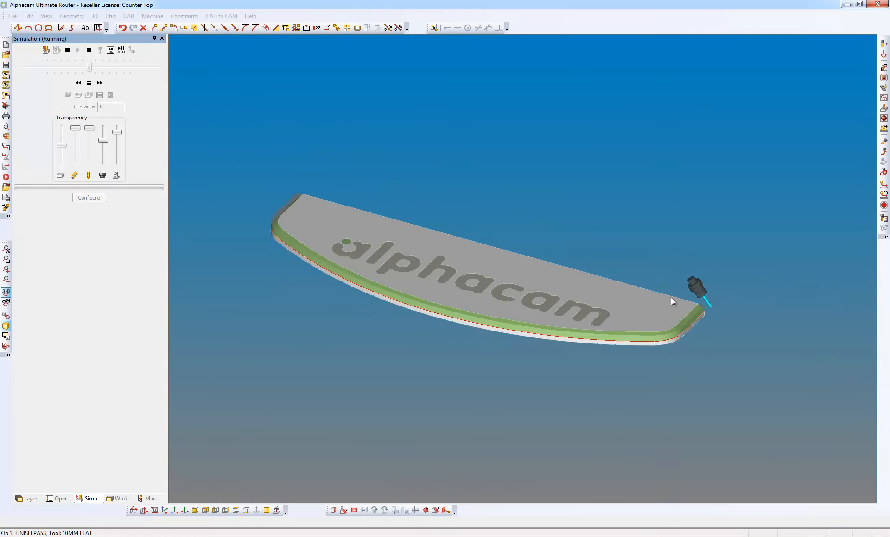
scroll(671, 297, up, 3)
scroll(671, 298, down, 1)
drag(89, 67, 158, 70)
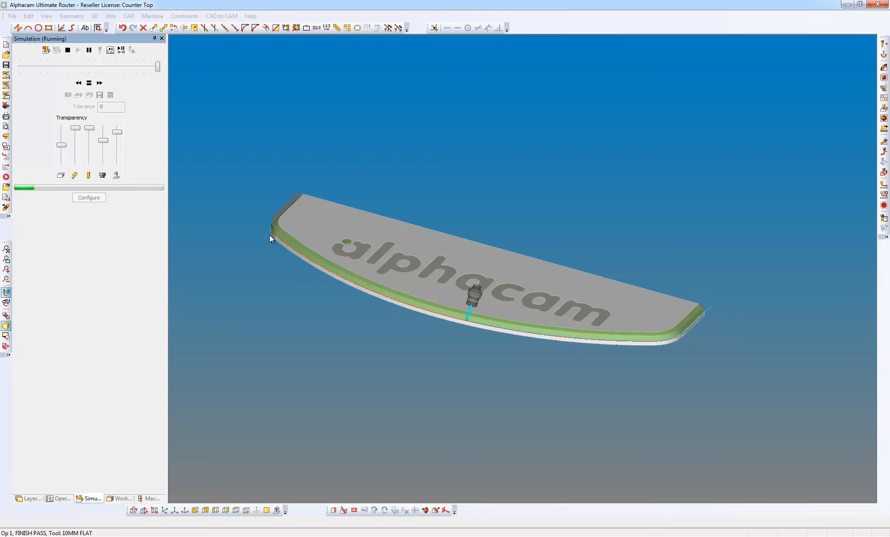
scroll(268, 235, up, 3)
scroll(271, 238, up, 3)
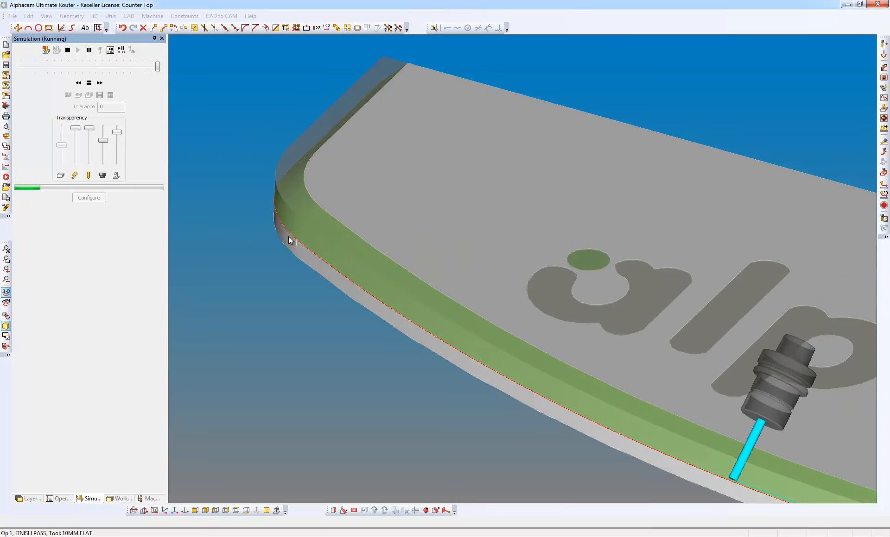
middle_drag(308, 242, 302, 173)
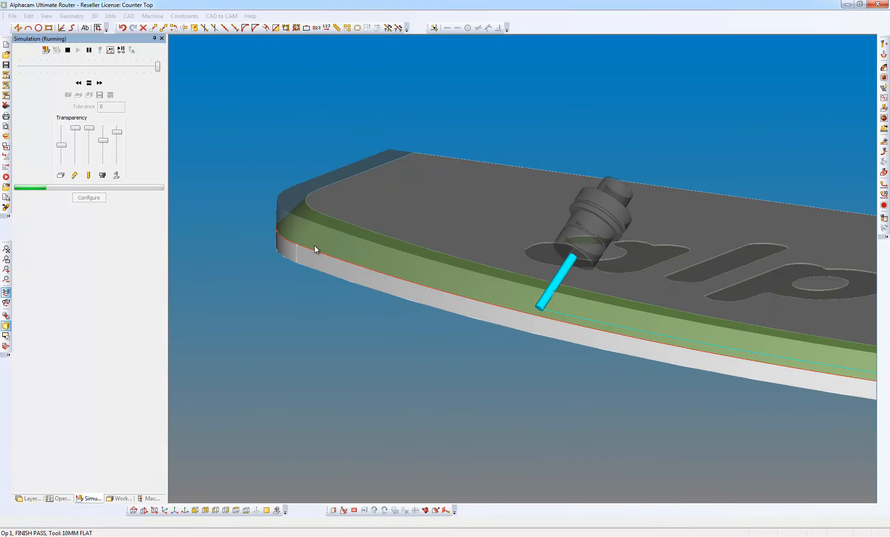
middle_drag(312, 246, 371, 296)
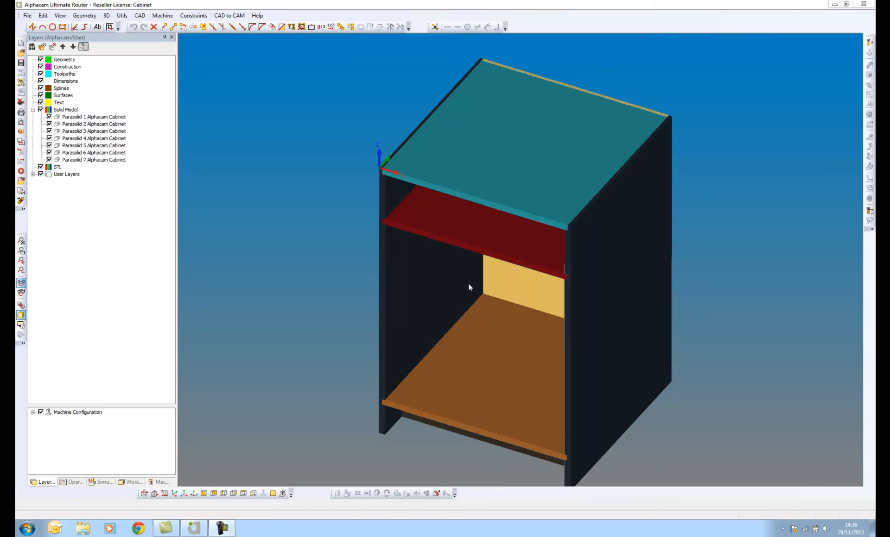
Examine the solid model of the cabinet from several angles, including its shelves, back panel and plinth.
mouse_move(468, 283)
middle_down()
mouse_move(469, 251)
mouse_move(473, 289)
middle_up()
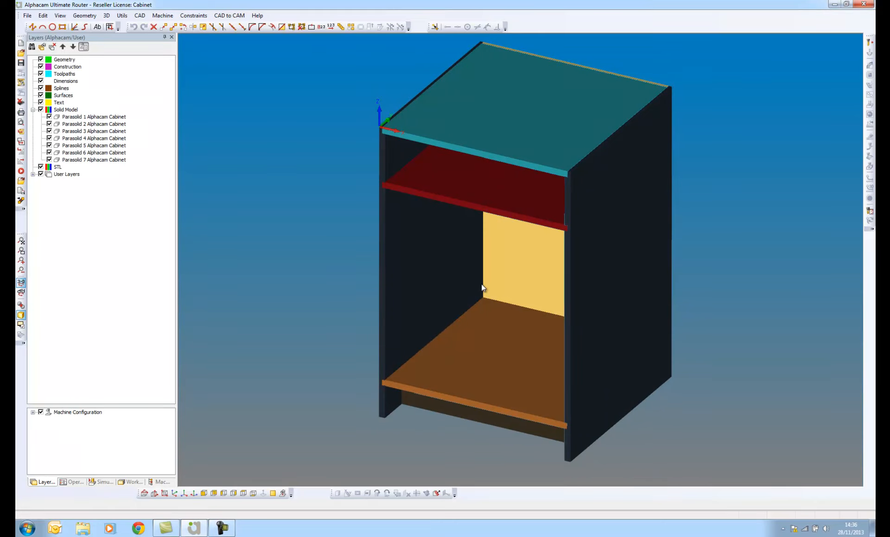
middle_drag(483, 292, 504, 229)
scroll(486, 276, down, 5)
scroll(485, 276, up, 5)
scroll(478, 286, down, 3)
scroll(478, 285, up, 3)
middle_drag(477, 285, 394, 293)
scroll(477, 314, up, 2)
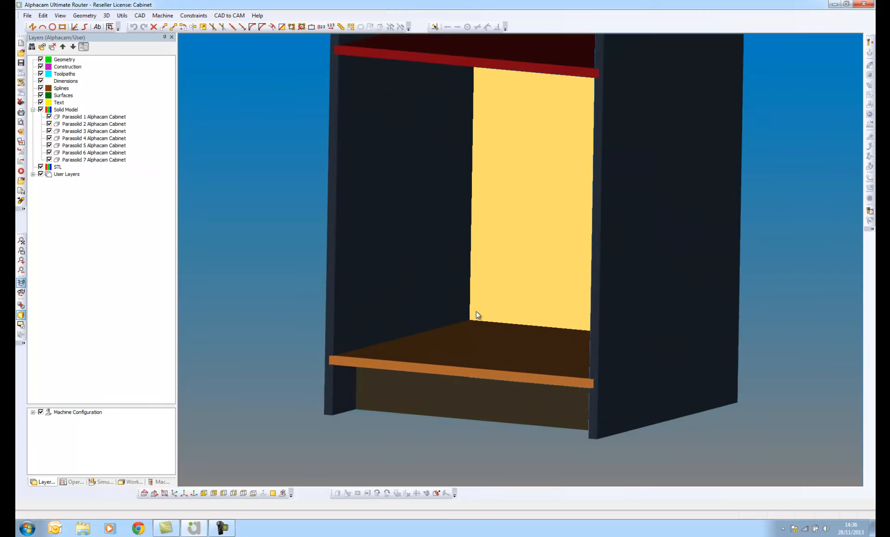
scroll(478, 314, down, 4)
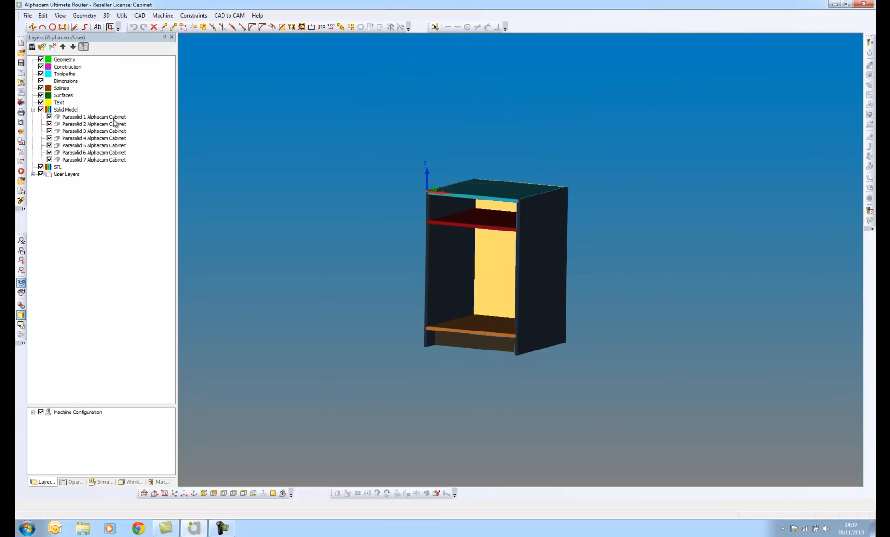
Highlight the first two parasolid bodies of the cabinet in turn to identify its panels.
click(97, 117)
click(97, 124)
click(97, 116)
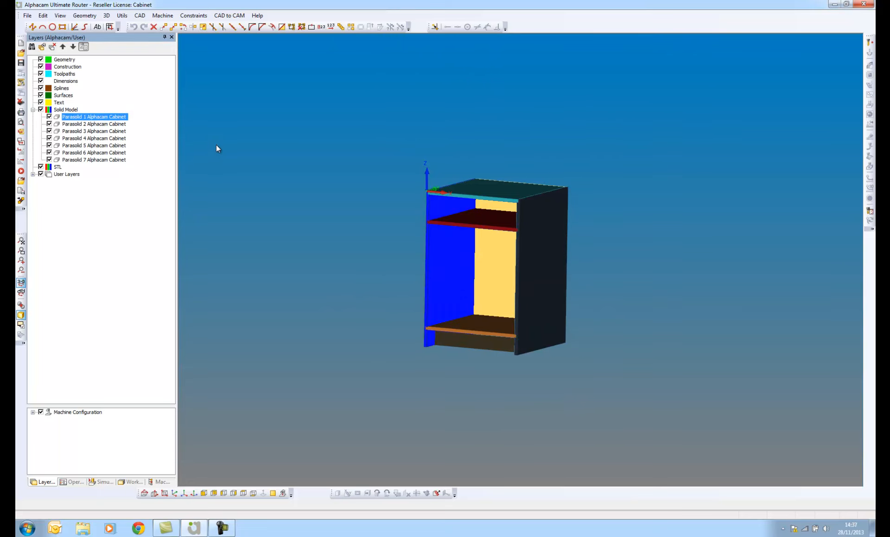
scroll(437, 227, up, 4)
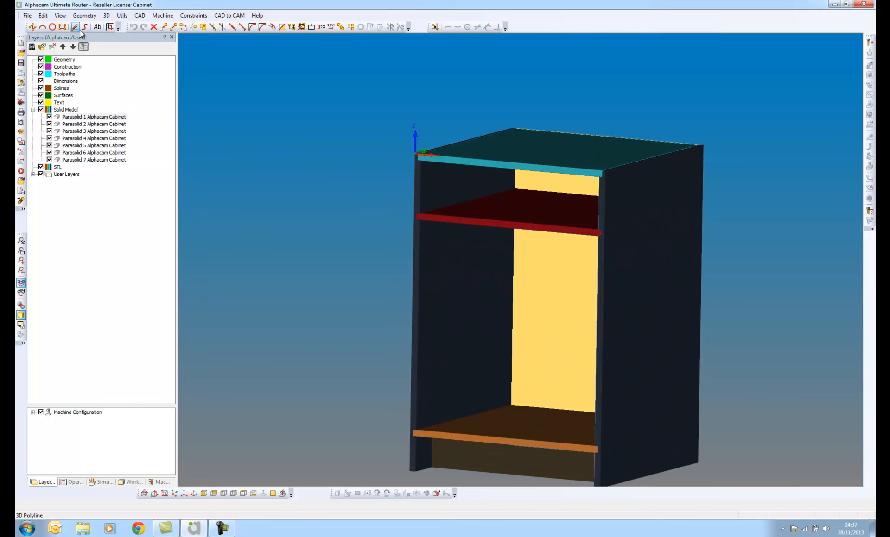
Save all the cabinet's solid bodies to separate files in the #3 CAD to CAM folder, without automatic alignment.
click(27, 15)
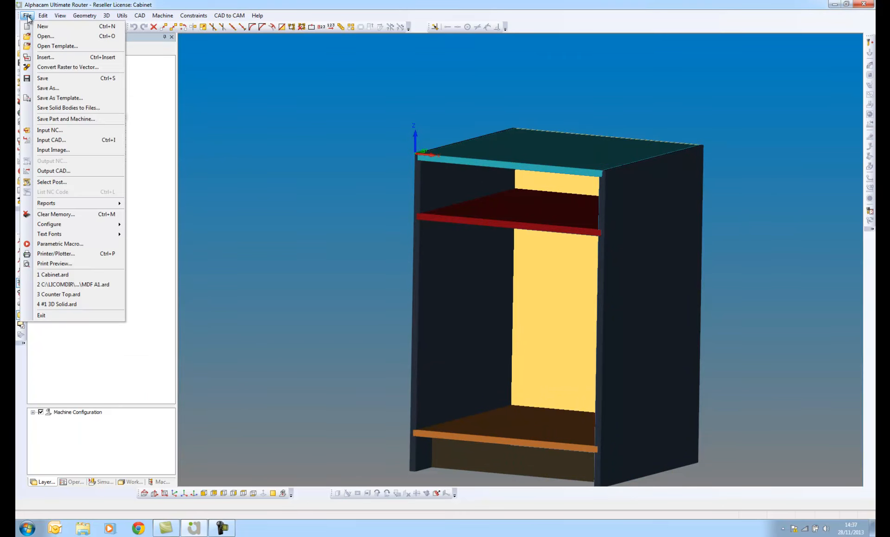
click(68, 108)
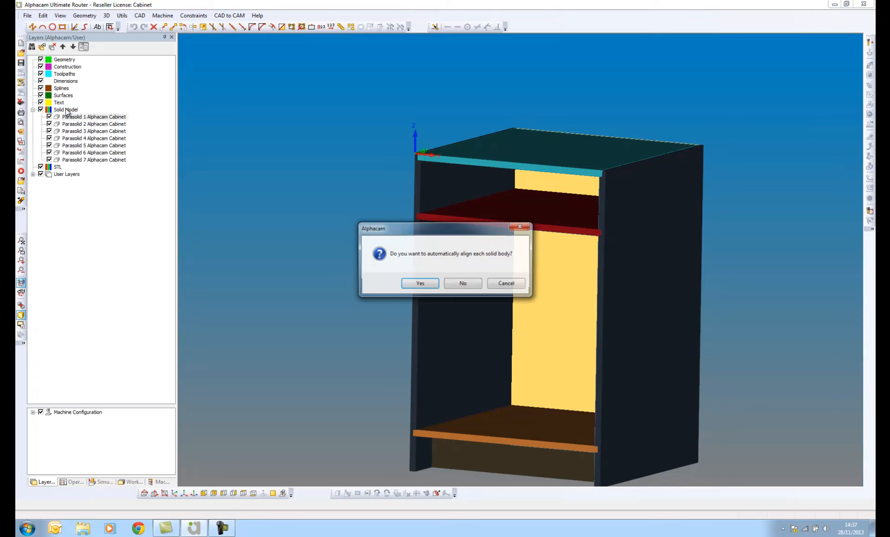
click(458, 285)
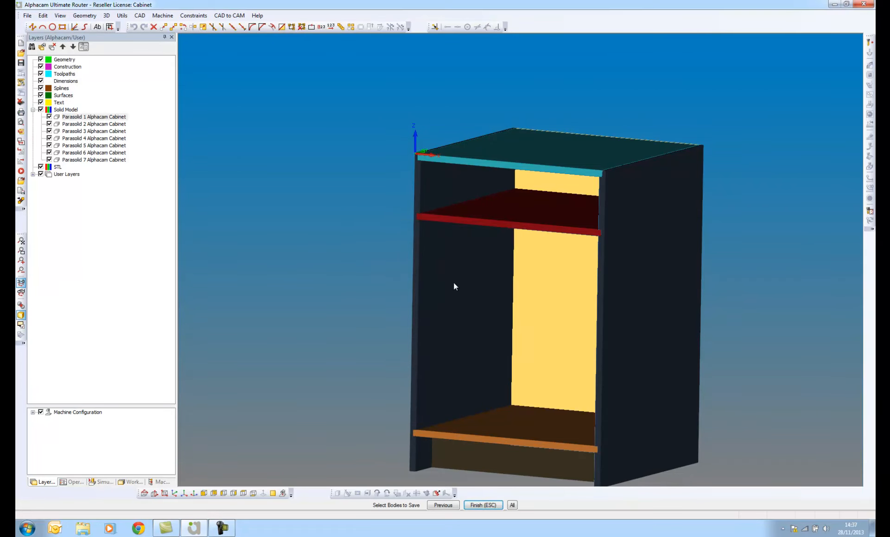
click(512, 505)
click(491, 505)
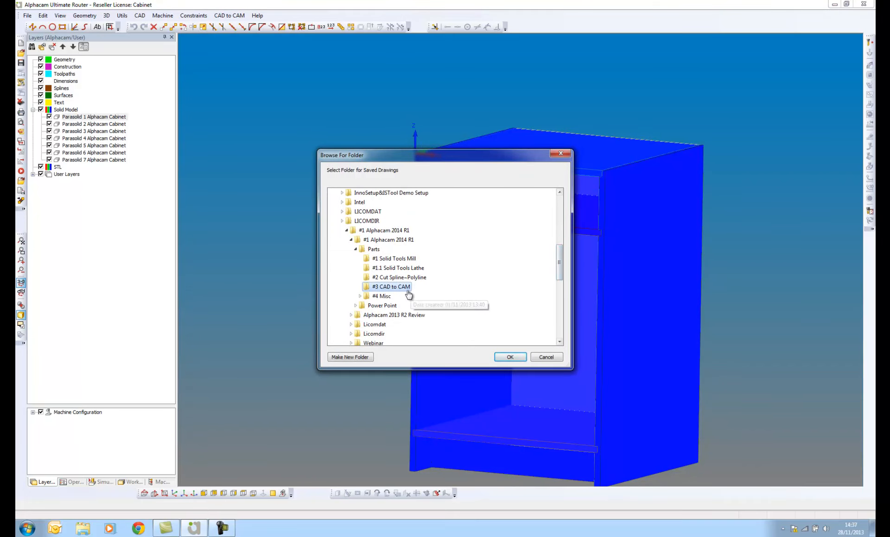
click(509, 357)
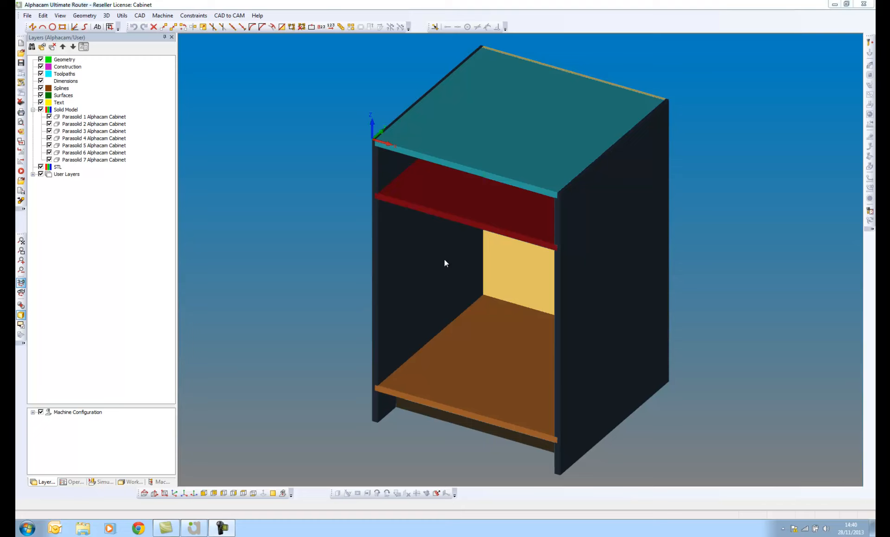
Start CAD to CAM Style-Layer Processing and allow the current drawing to be cleared.
click(471, 264)
middle_drag(471, 263, 466, 253)
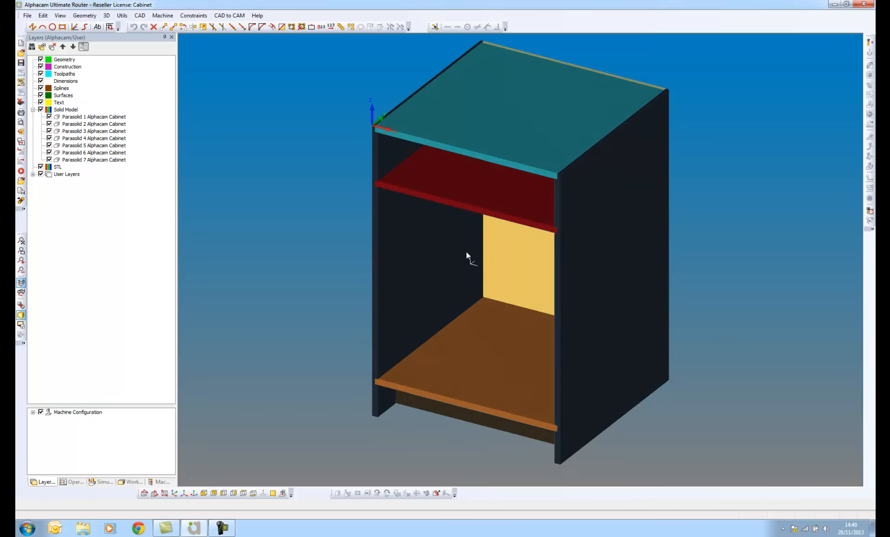
click(231, 15)
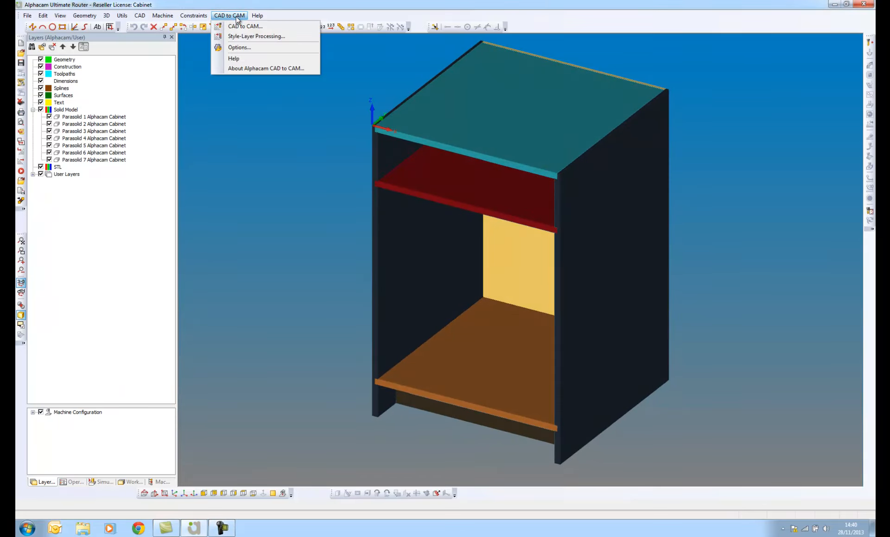
click(254, 37)
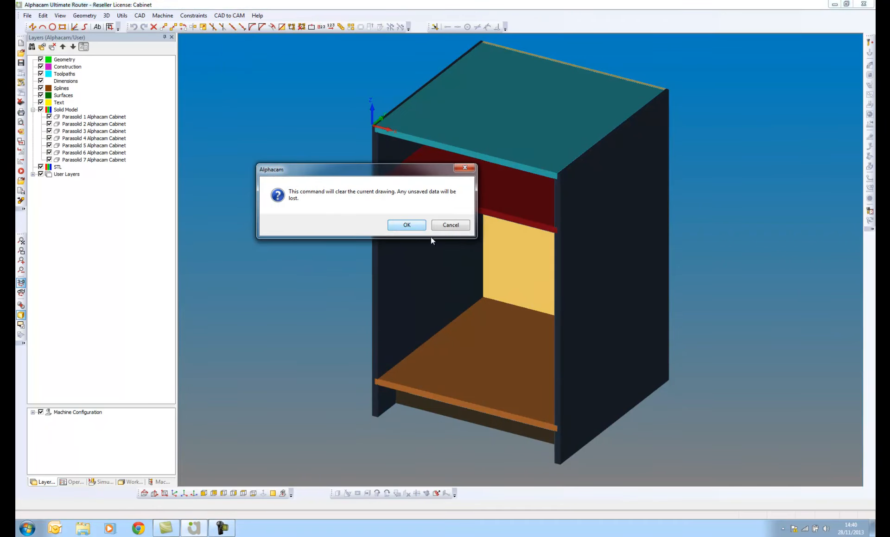
click(406, 225)
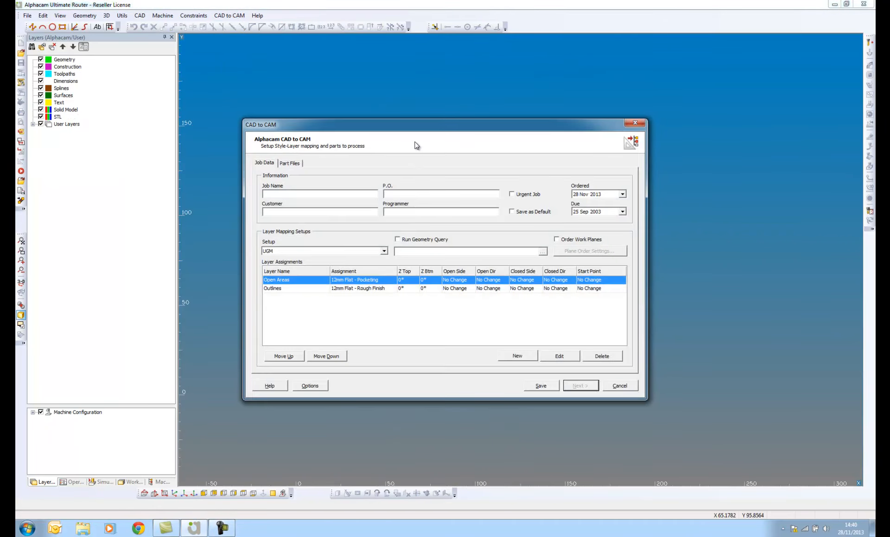
drag(440, 119, 442, 112)
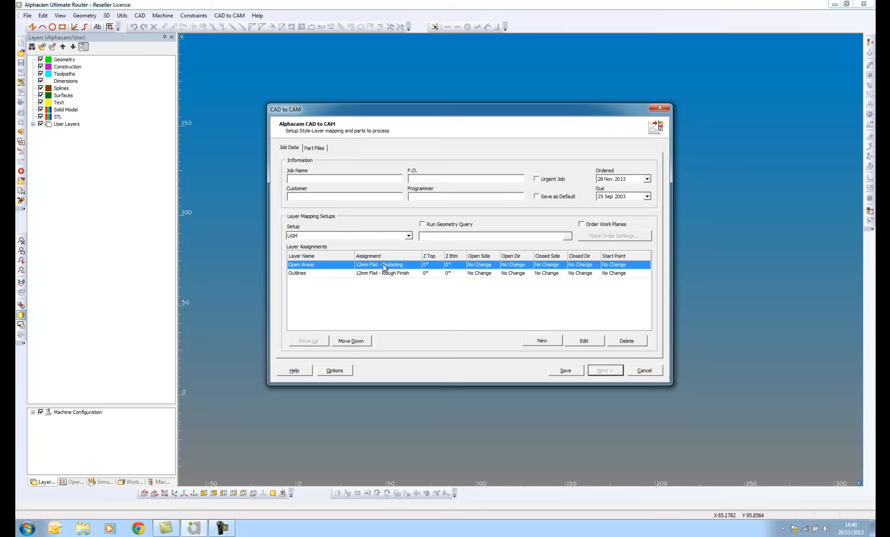
Review the UGM layer assignments for Open Areas and Outlines, including the machining parameters of the 12mm Flat - Pocketing style.
click(584, 341)
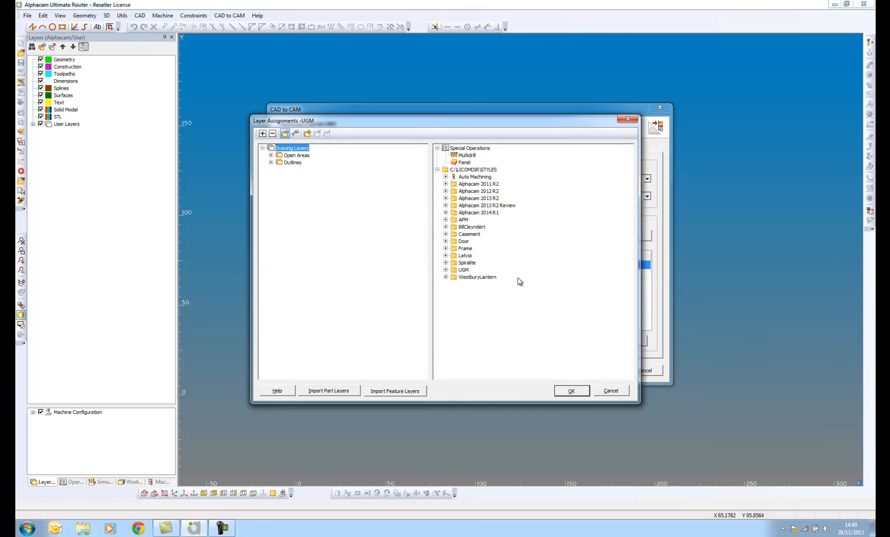
drag(404, 124, 431, 122)
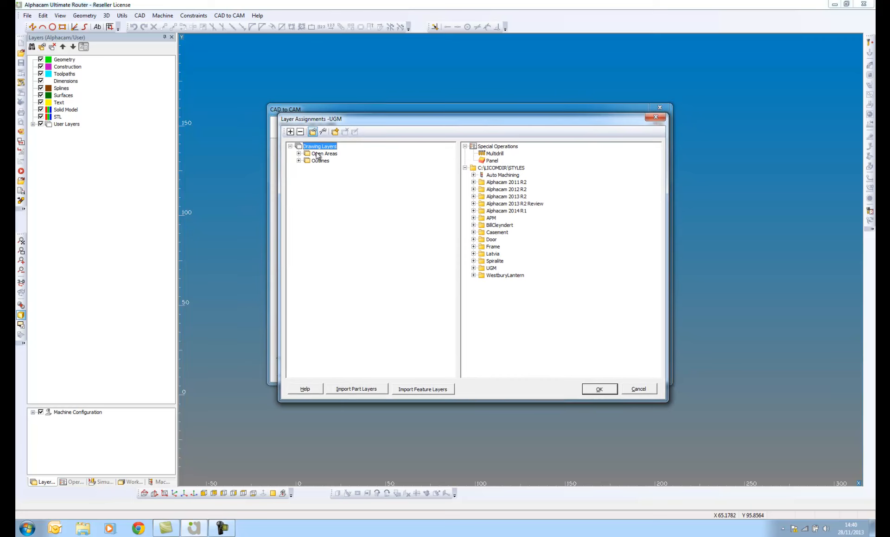
click(298, 153)
click(298, 168)
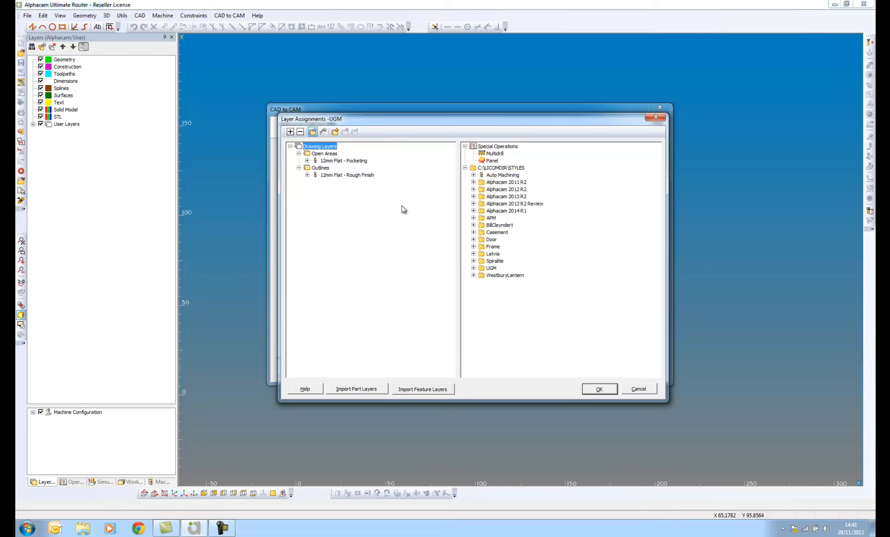
double_click(345, 161)
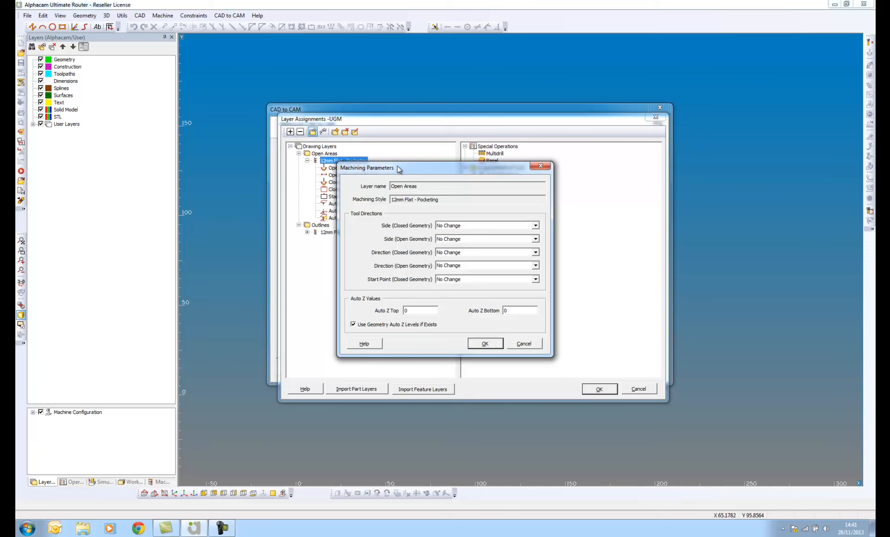
drag(402, 169, 383, 158)
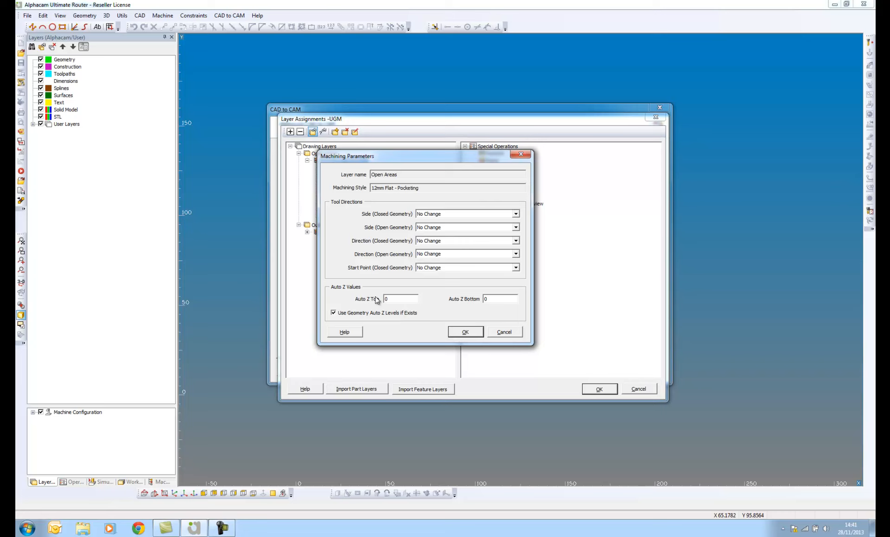
click(465, 332)
click(633, 396)
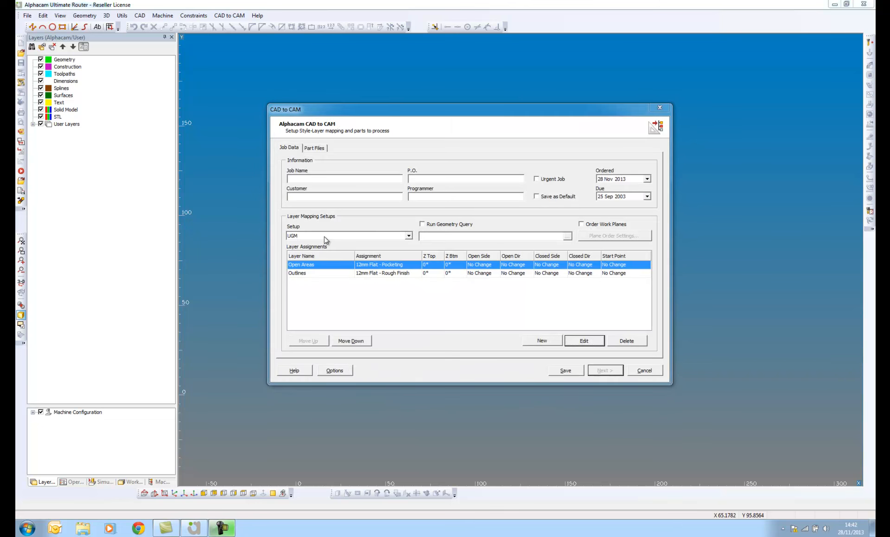
Name the job 2014 and add the Parasolid 1 to 7 Alphacam Cabinet files as parts to process.
click(324, 273)
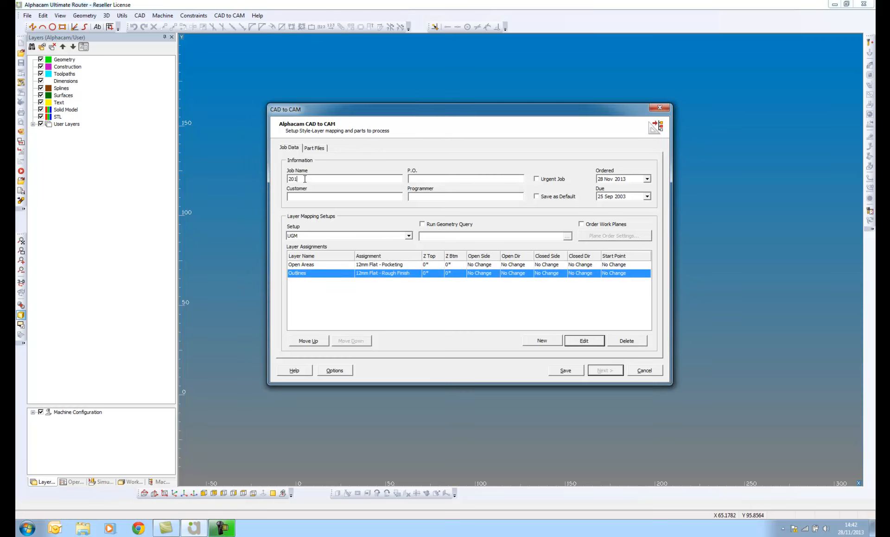
click(314, 148)
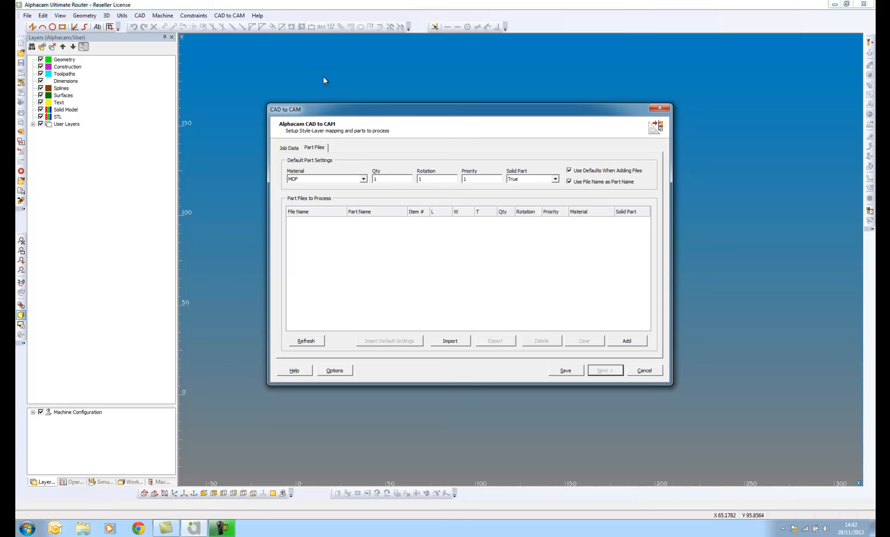
click(626, 342)
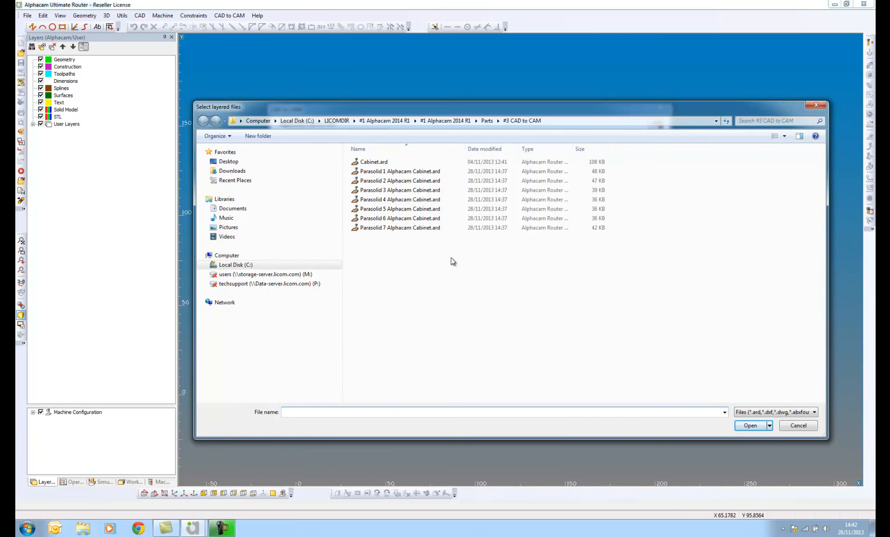
drag(470, 264, 369, 175)
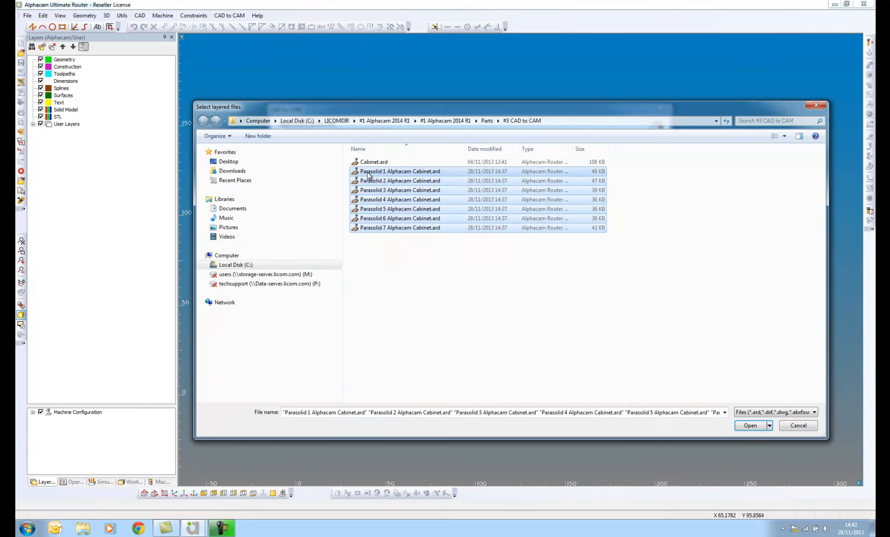
click(753, 429)
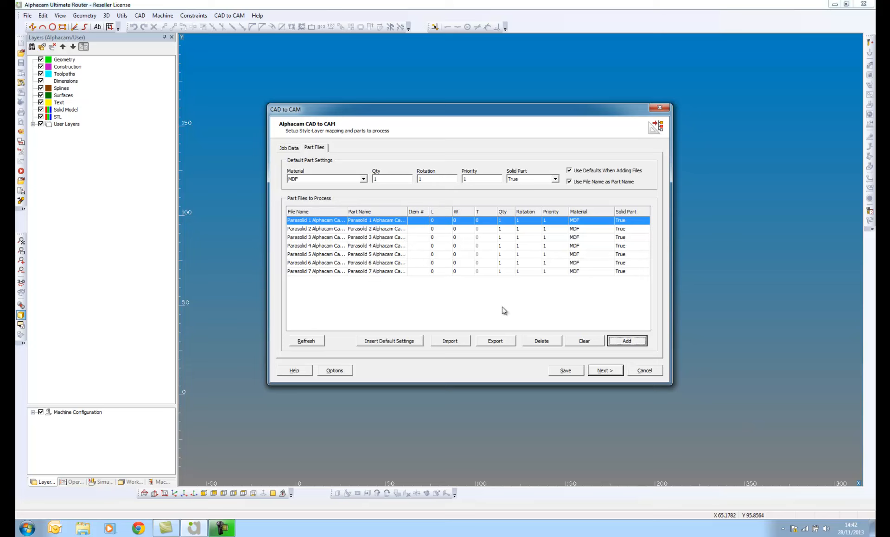
Load the listed part files for processing and set the MDF sheet thickness to 18.
click(288, 149)
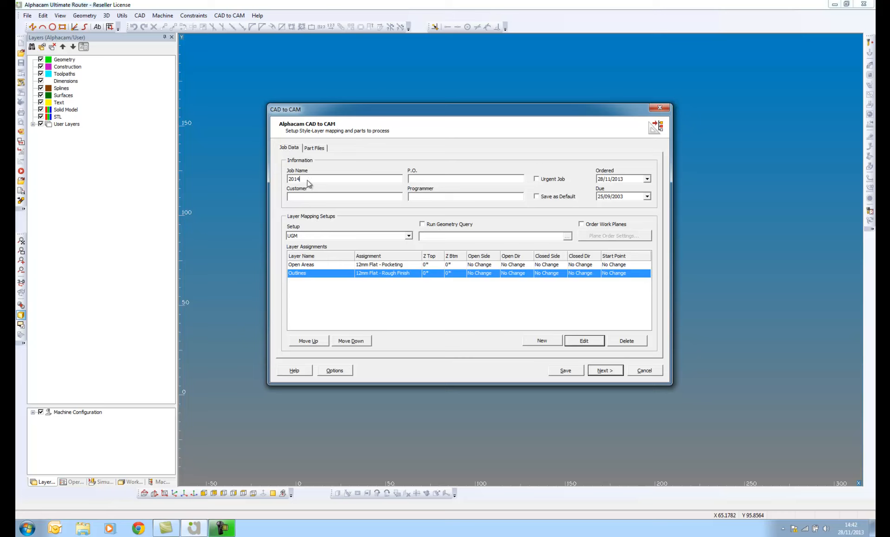
click(612, 376)
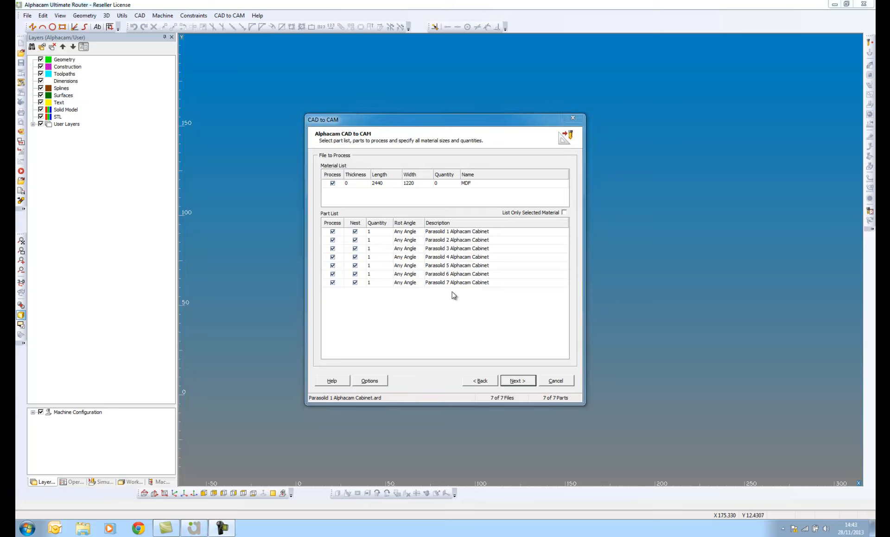
click(351, 184)
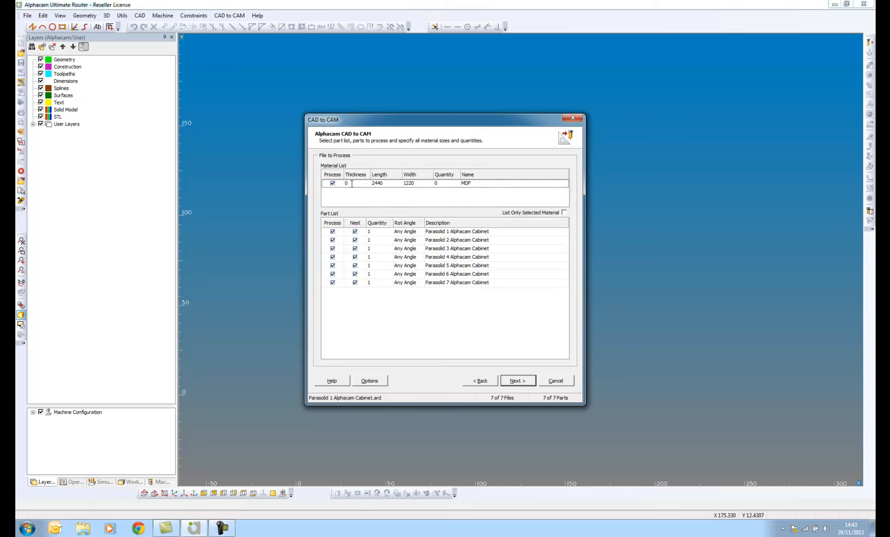
text(18)
click(414, 313)
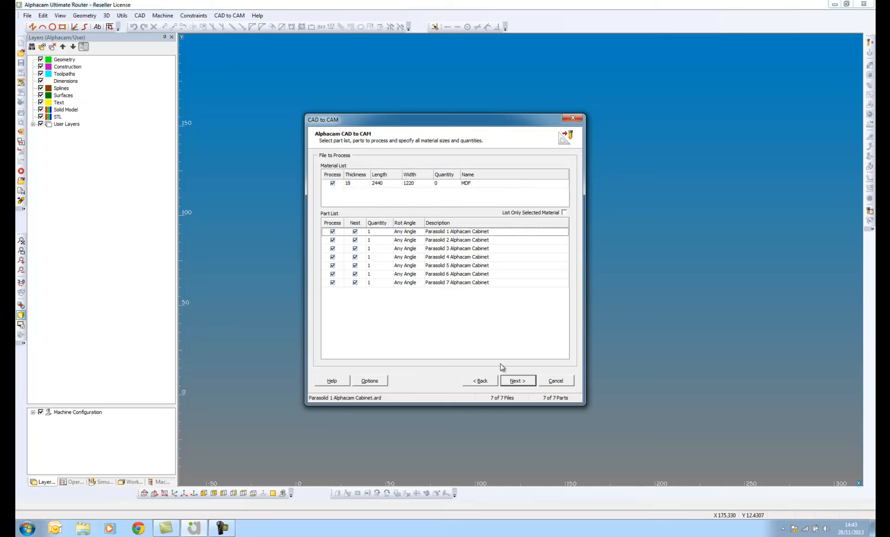
Accept the nested drawing report settings and the default machining parameters, and run the CAD to CAM processing.
click(521, 380)
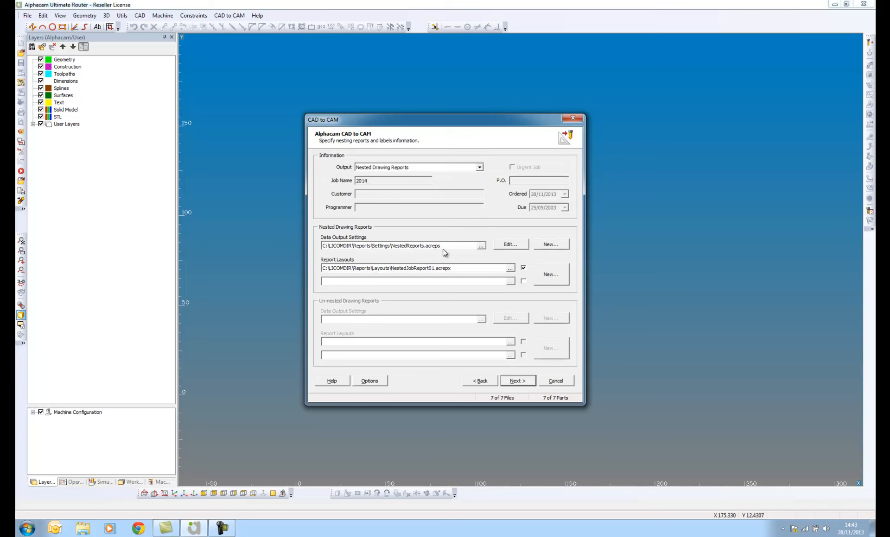
drag(403, 118, 366, 103)
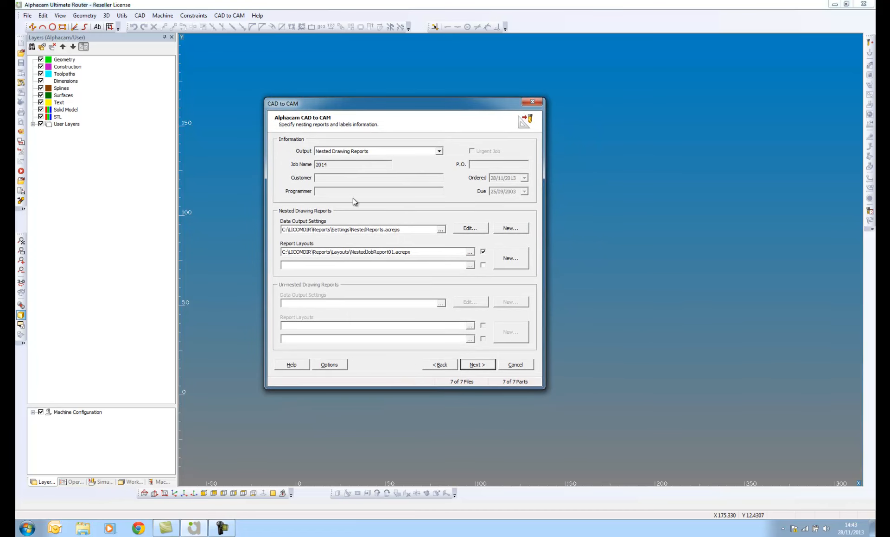
click(477, 365)
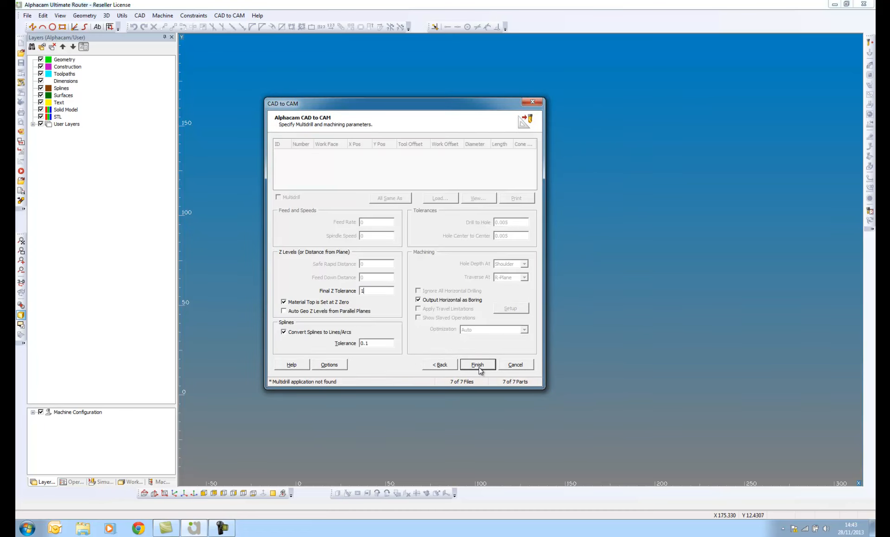
drag(374, 107, 378, 84)
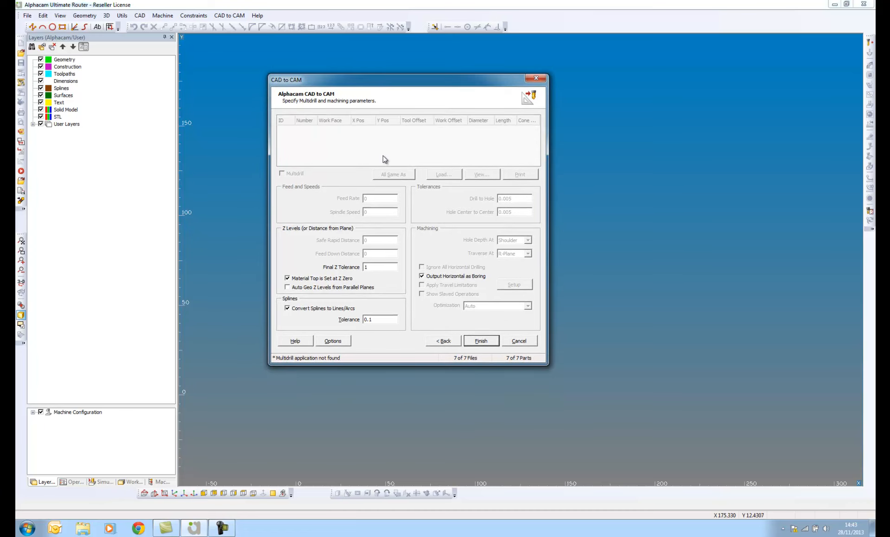
click(484, 344)
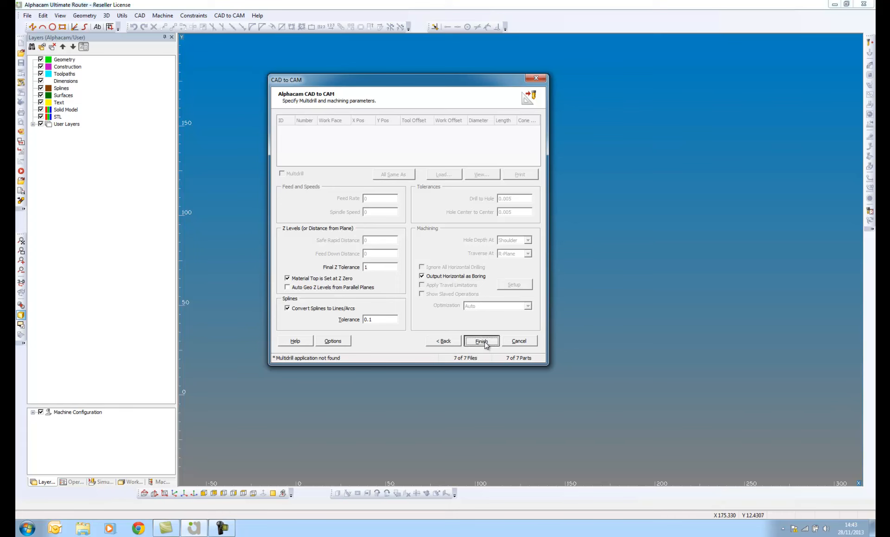